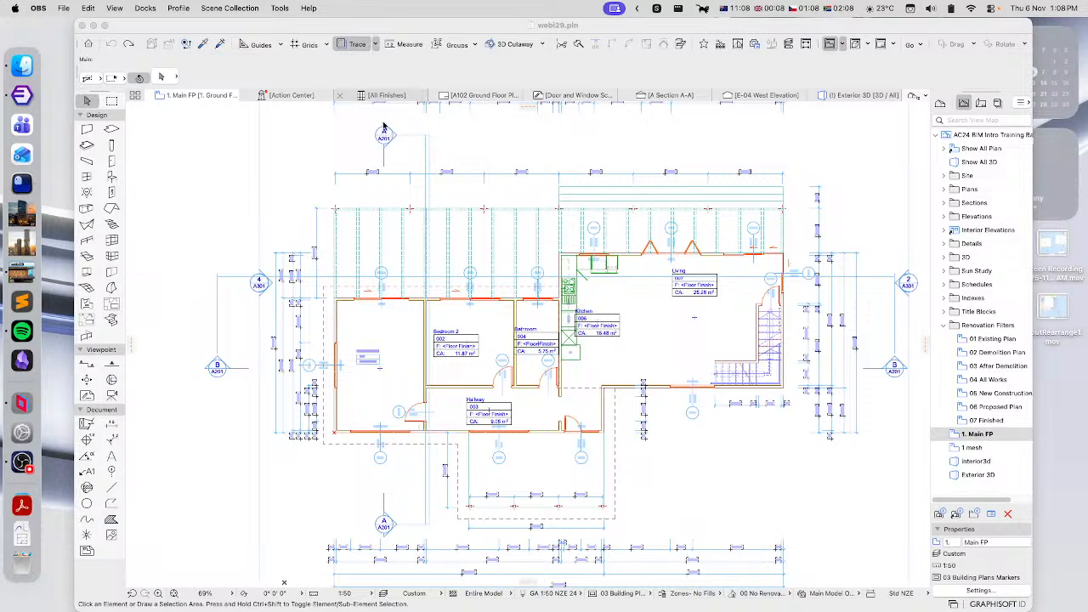
{"action": "left_click", "coordinate": [397, 26]}
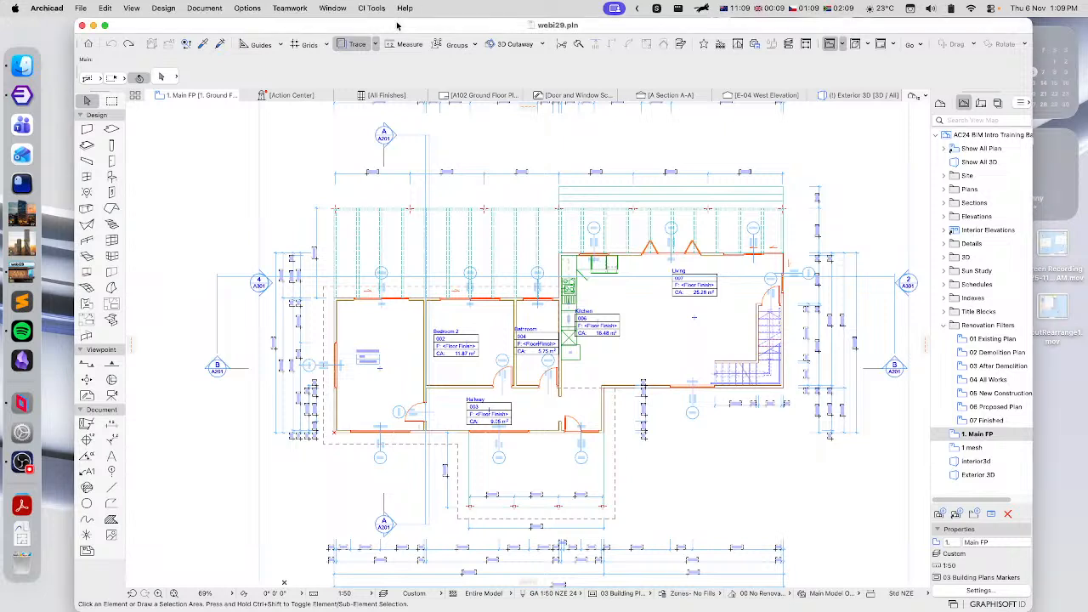
{"action": "left_click", "coordinate": [1085, 178]}
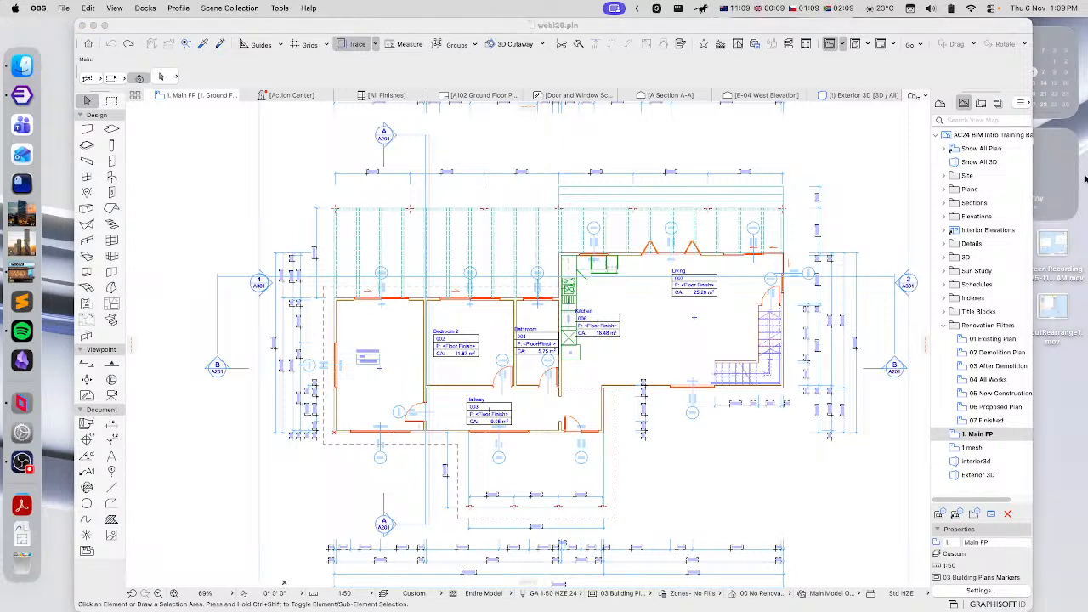
{"action": "left_click", "coordinate": [431, 28]}
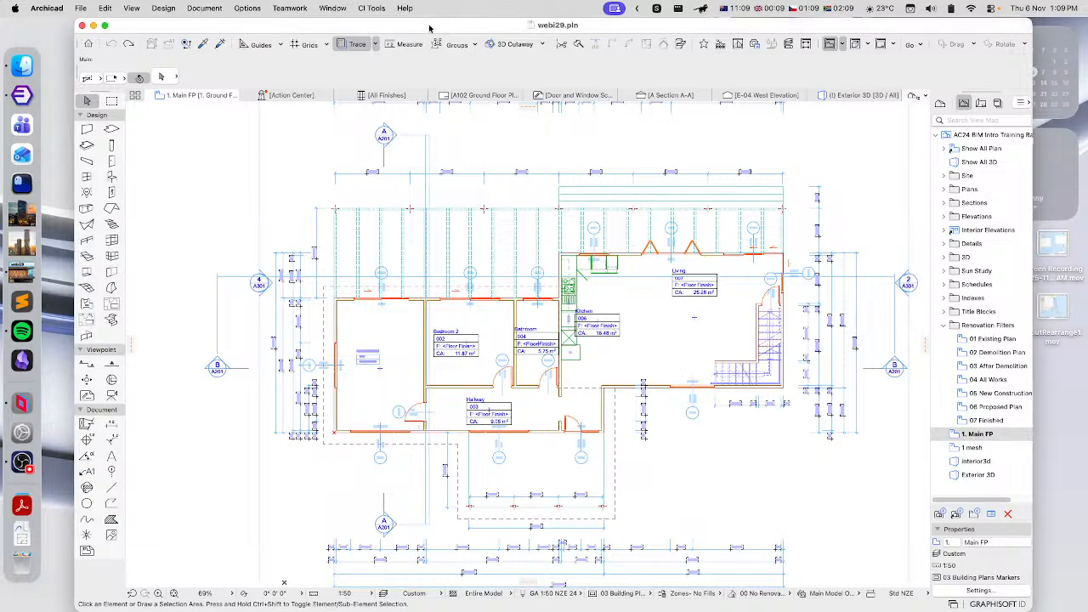
{"action": "scroll", "coordinate": [524, 291], "scroll_direction": "up", "scroll_amount": 3}
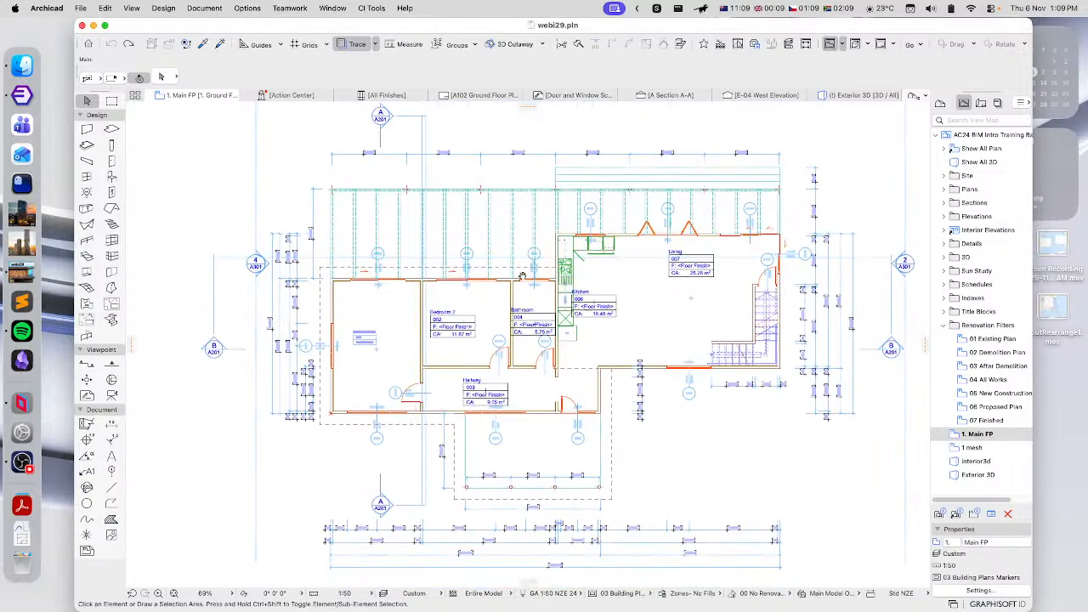
{"action": "middle_click_drag", "start_coordinate": [480, 289], "coordinate": [473, 285]}
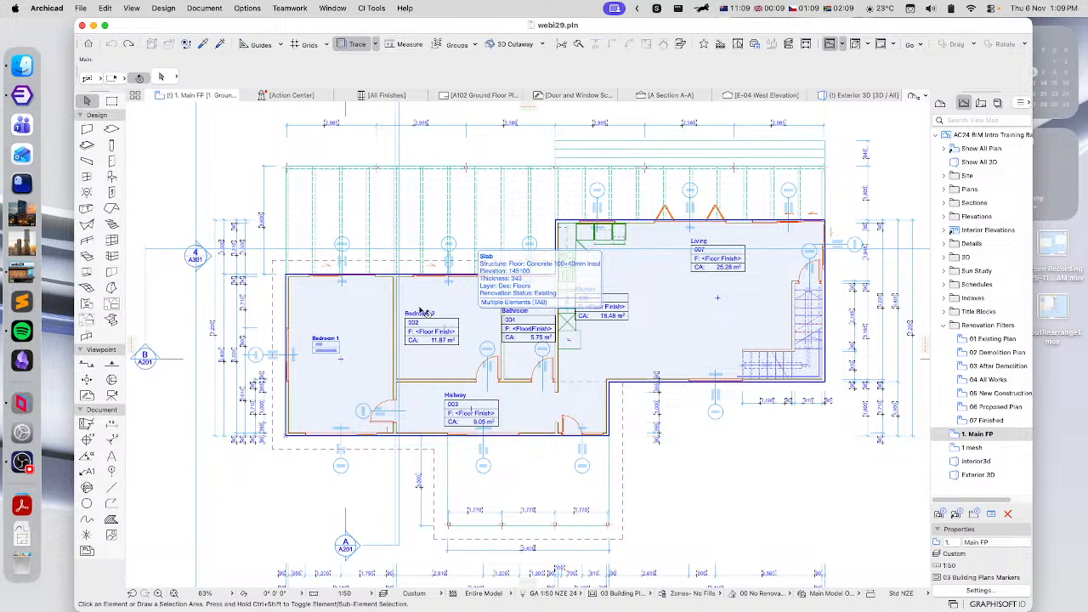
Review the fitout types available in the Ci Tools Fitout library within the Fitout default settings, and close them without changes.
{"action": "double_click", "coordinate": [88, 320]}
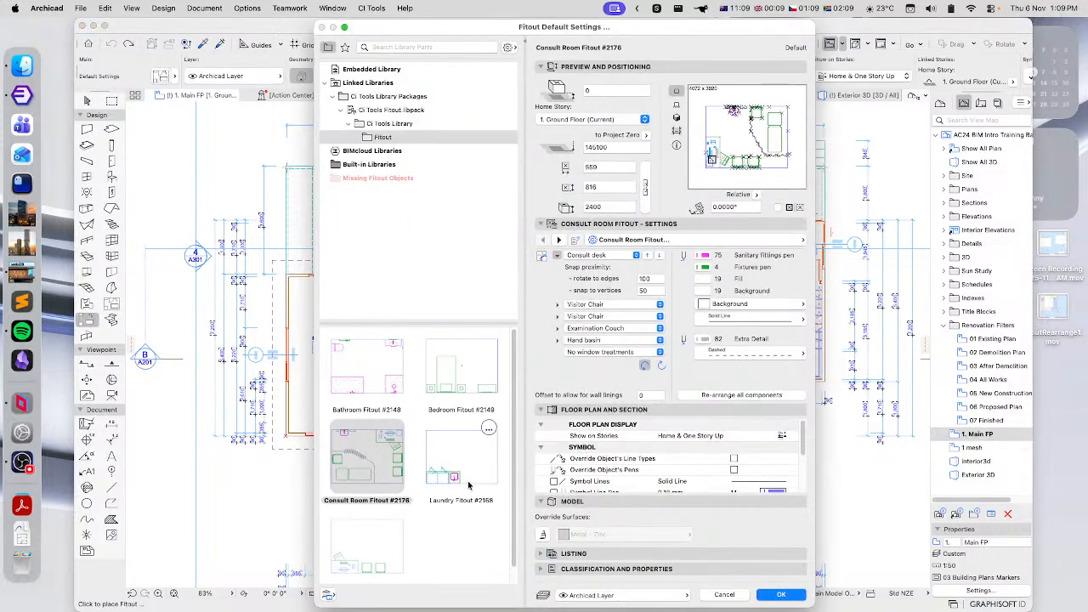
{"action": "scroll", "coordinate": [367, 480], "scroll_direction": "down", "scroll_amount": 1}
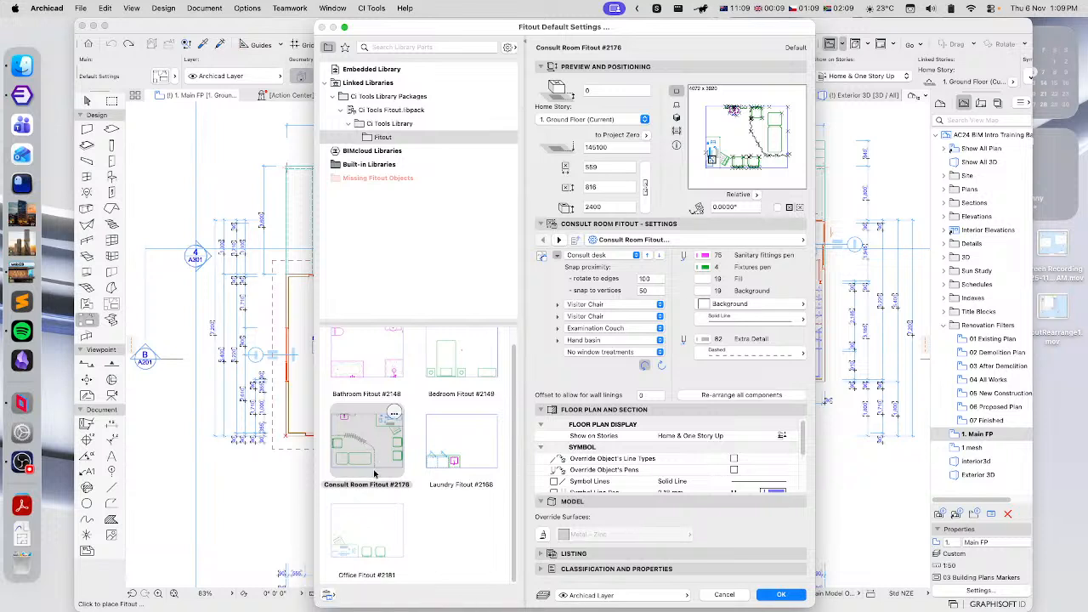
{"action": "scroll", "coordinate": [370, 470], "scroll_direction": "up", "scroll_amount": 1}
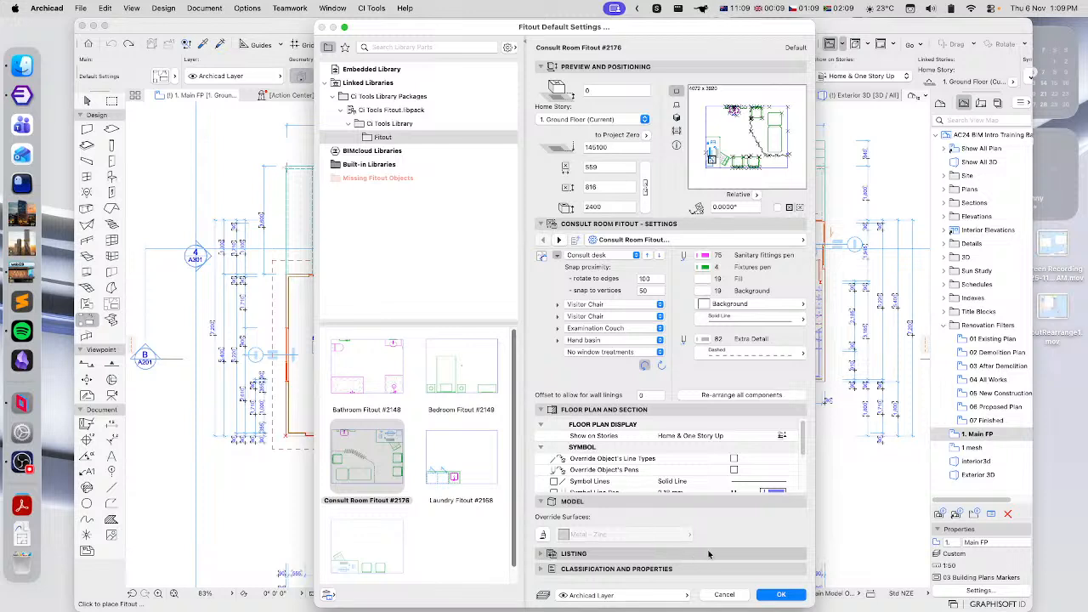
{"action": "left_click", "coordinate": [724, 595]}
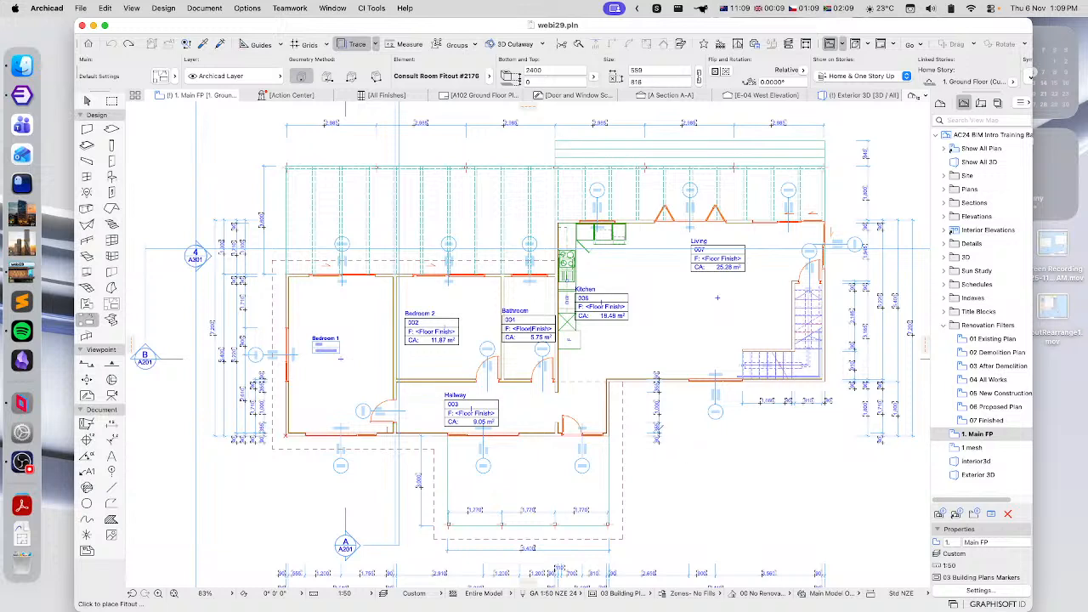
Examine the Bathroom Fitout and Bedroom Fitout defaults, preview the bedroom fitout in 3D, and close the settings without changes.
{"action": "scroll", "coordinate": [403, 361], "scroll_direction": "up", "scroll_amount": 3}
{"action": "middle_click_drag", "start_coordinate": [403, 366], "coordinate": [595, 289]}
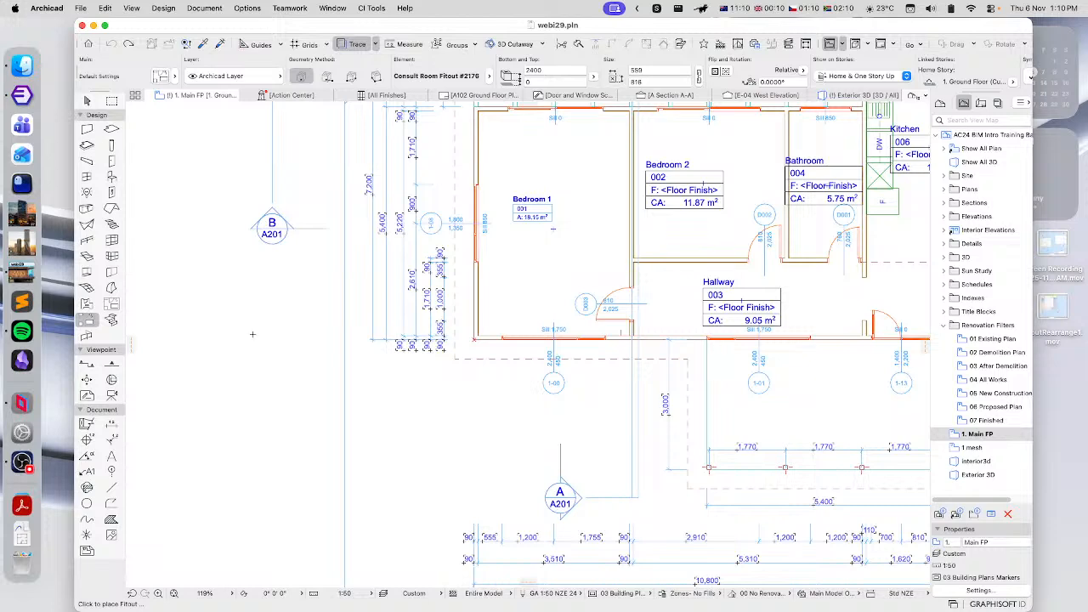
{"action": "double_click", "coordinate": [85, 320]}
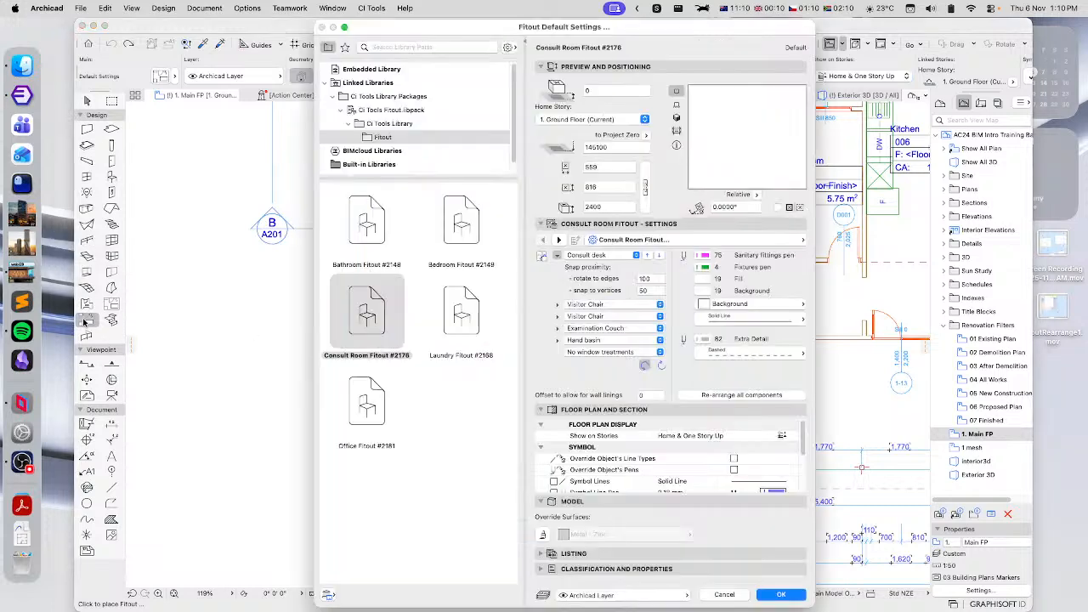
{"action": "left_click", "coordinate": [391, 381]}
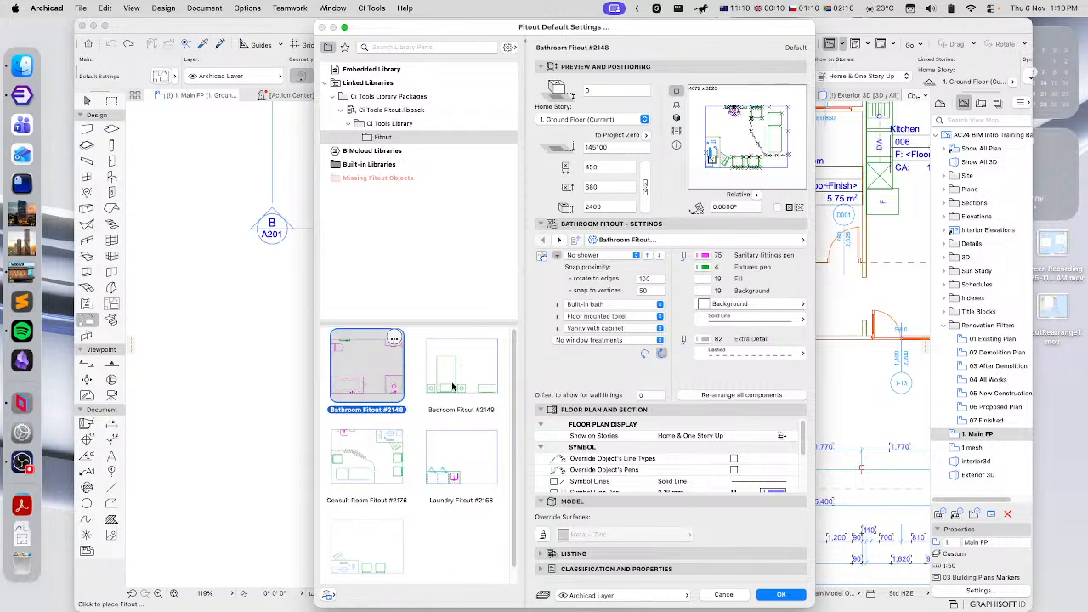
{"action": "left_click", "coordinate": [468, 380]}
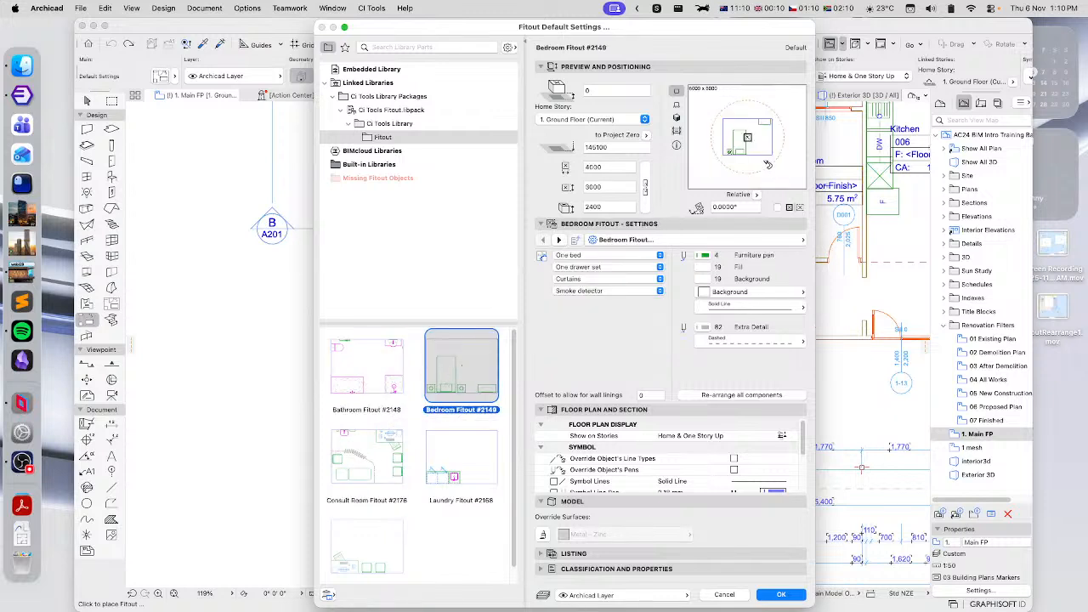
{"action": "left_click", "coordinate": [676, 117]}
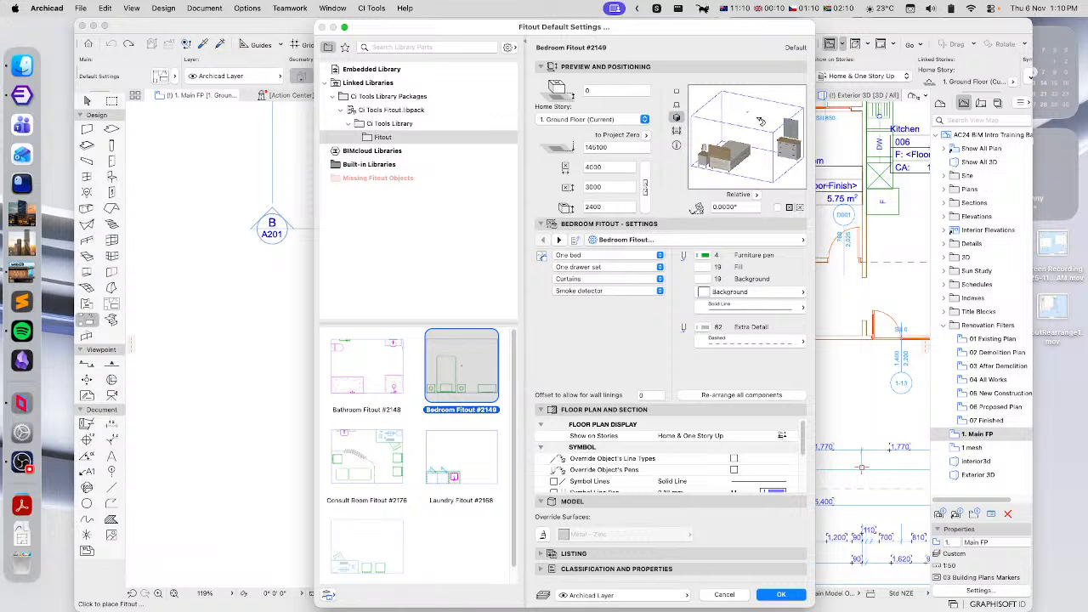
{"action": "left_click", "coordinate": [724, 595]}
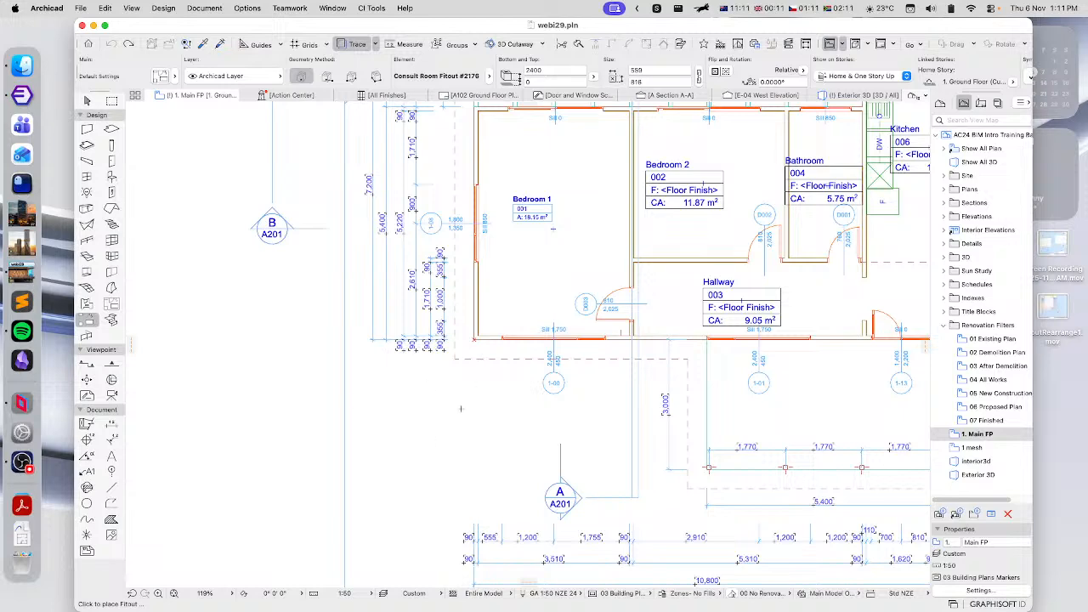
{"action": "scroll", "coordinate": [461, 409], "scroll_direction": "down", "scroll_amount": 10}
{"action": "scroll", "coordinate": [484, 327], "scroll_direction": "up", "scroll_amount": 5}
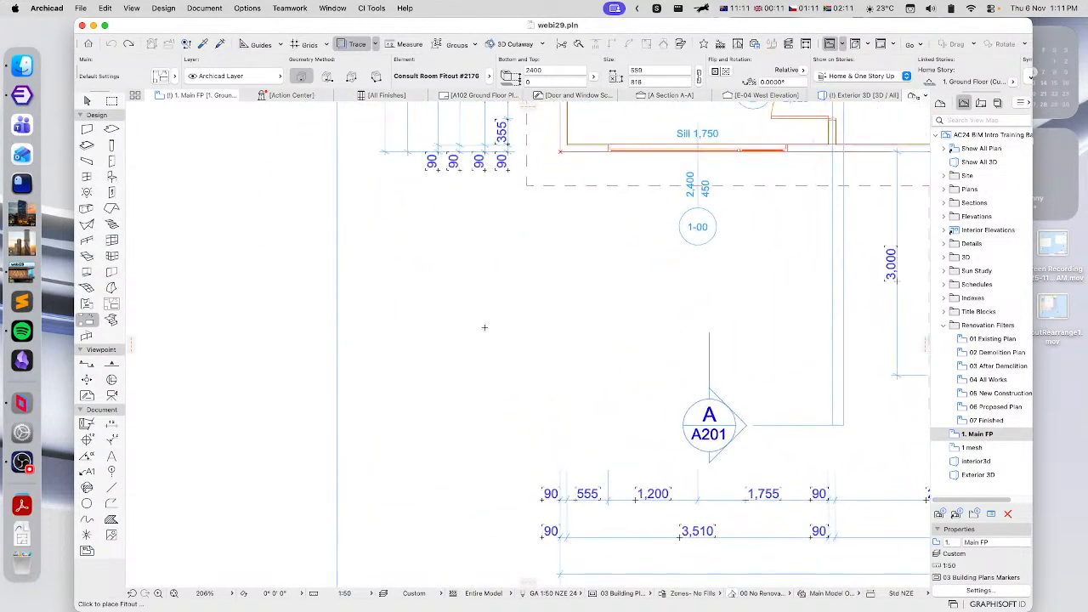
{"action": "scroll", "coordinate": [485, 327], "scroll_direction": "up", "scroll_amount": 2}
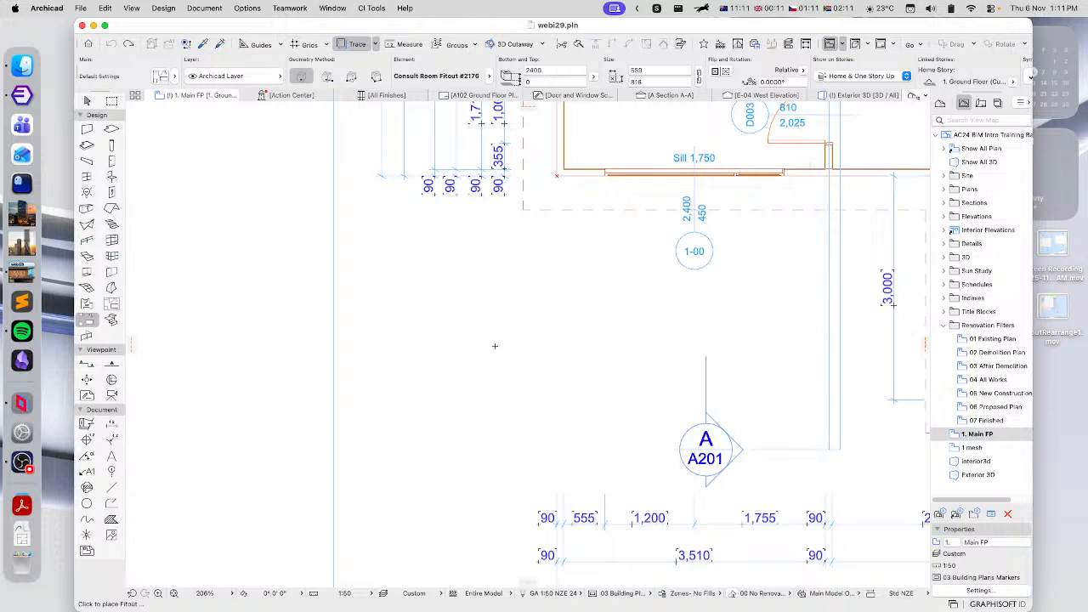
{"action": "scroll", "coordinate": [585, 252], "scroll_direction": "up", "scroll_amount": 3}
{"action": "scroll", "coordinate": [585, 253], "scroll_direction": "right", "scroll_amount": 2}
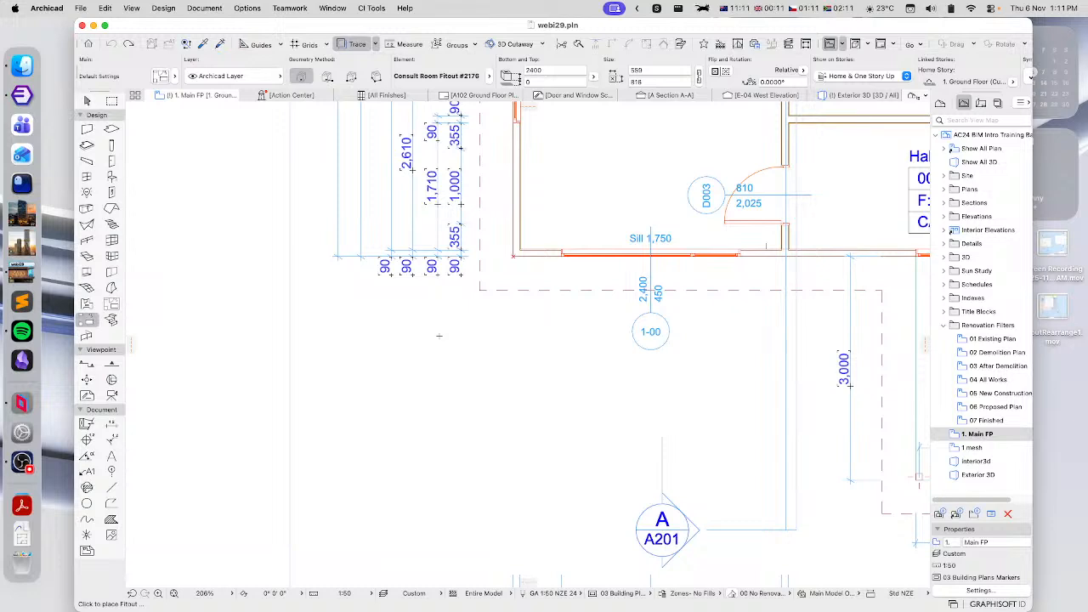
Choose Ci Set Clearance from the Clearances folder of the Ci Tools Fitout library in the Object default settings.
{"action": "double_click", "coordinate": [111, 177]}
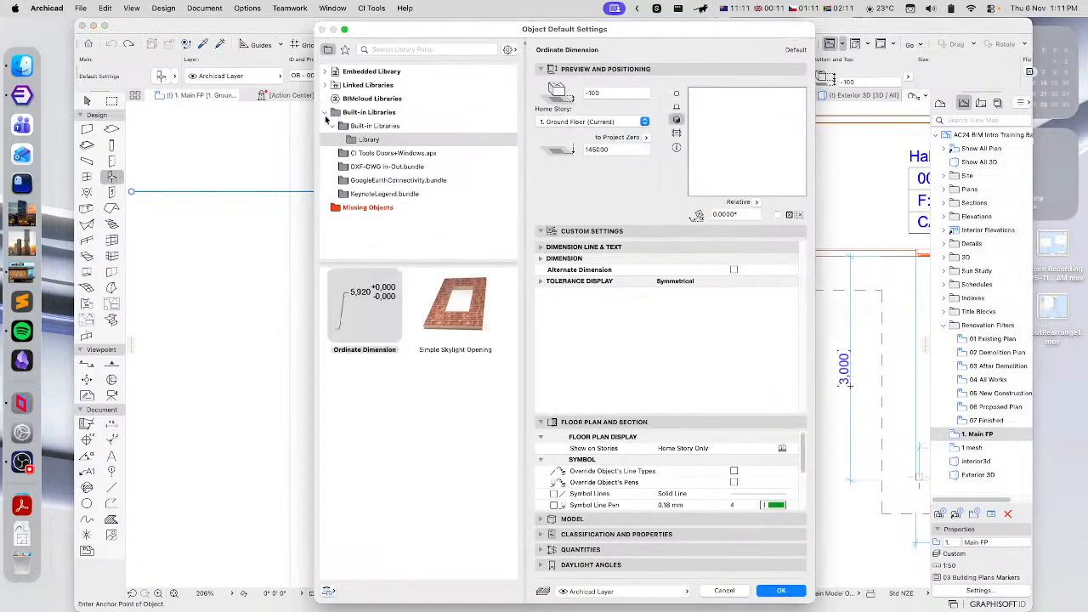
{"action": "left_click", "coordinate": [326, 85]}
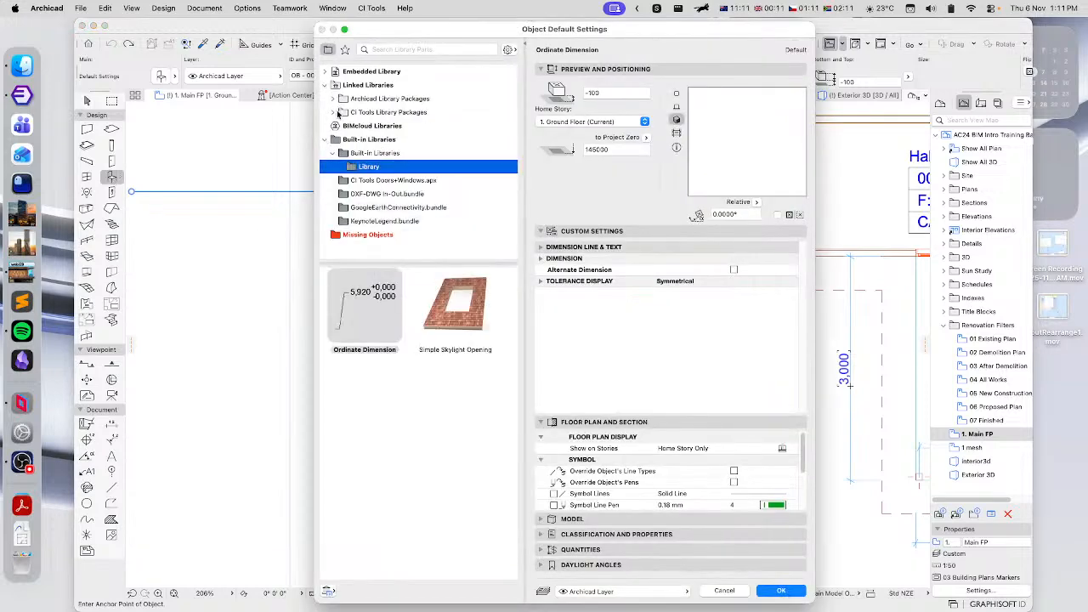
{"action": "left_click", "coordinate": [333, 113]}
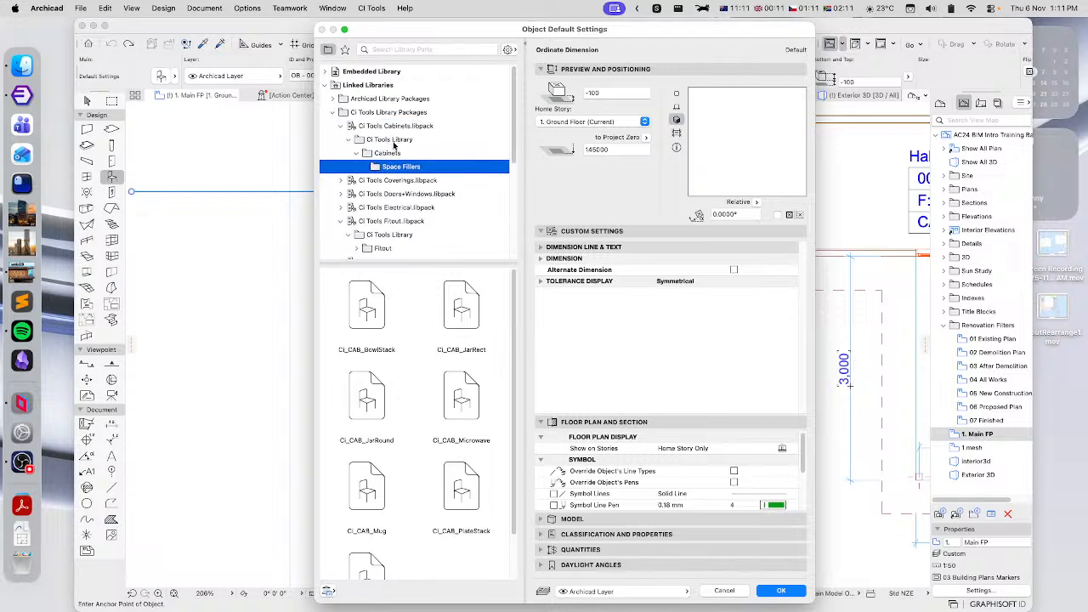
{"action": "left_click", "coordinate": [341, 127]}
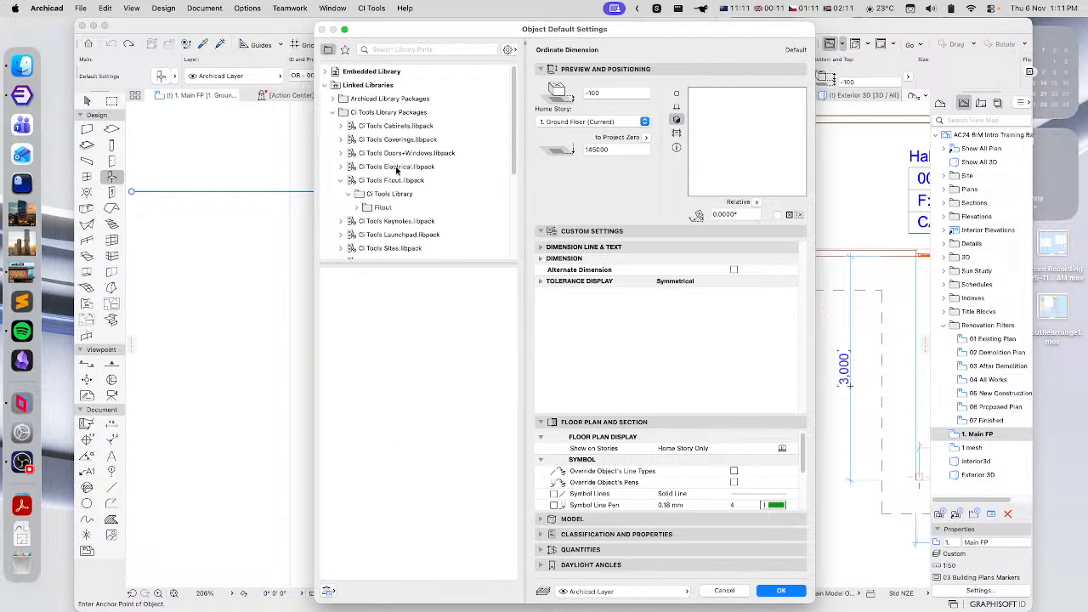
{"action": "left_click", "coordinate": [380, 180]}
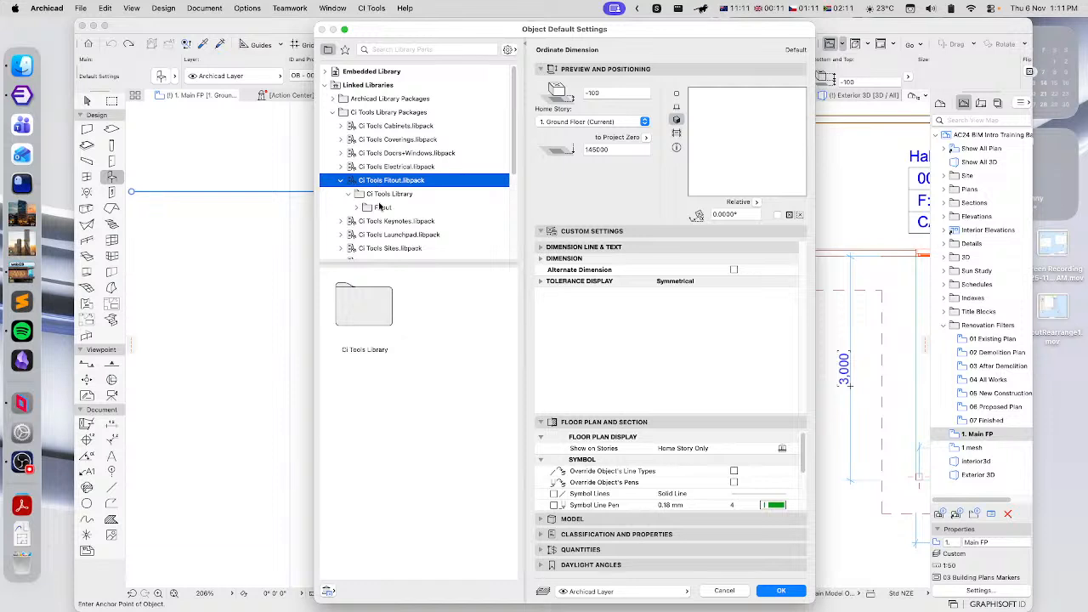
{"action": "left_click", "coordinate": [381, 208]}
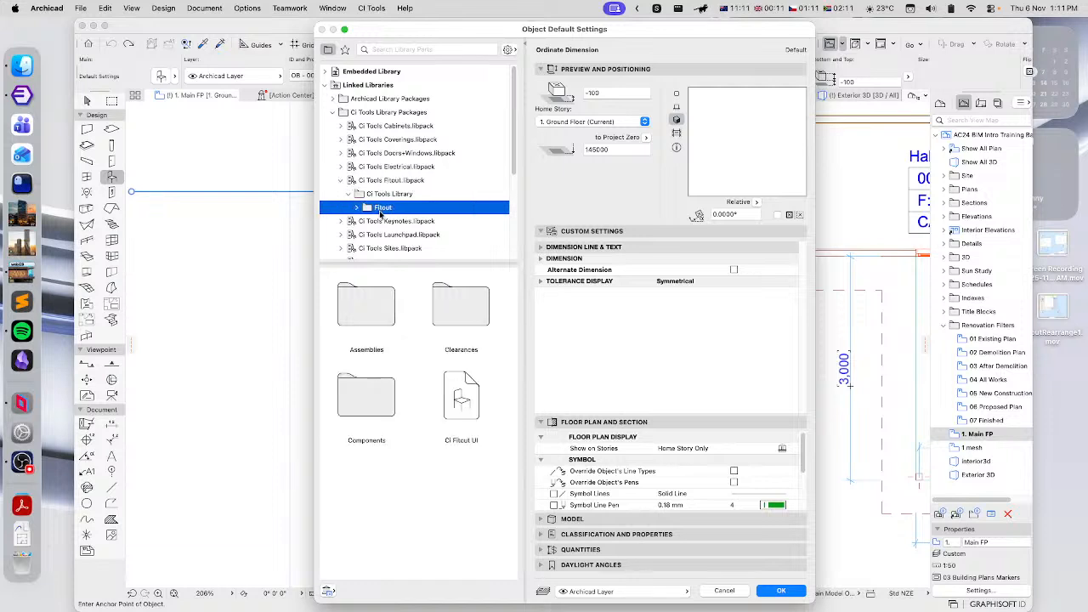
{"action": "double_click", "coordinate": [458, 313]}
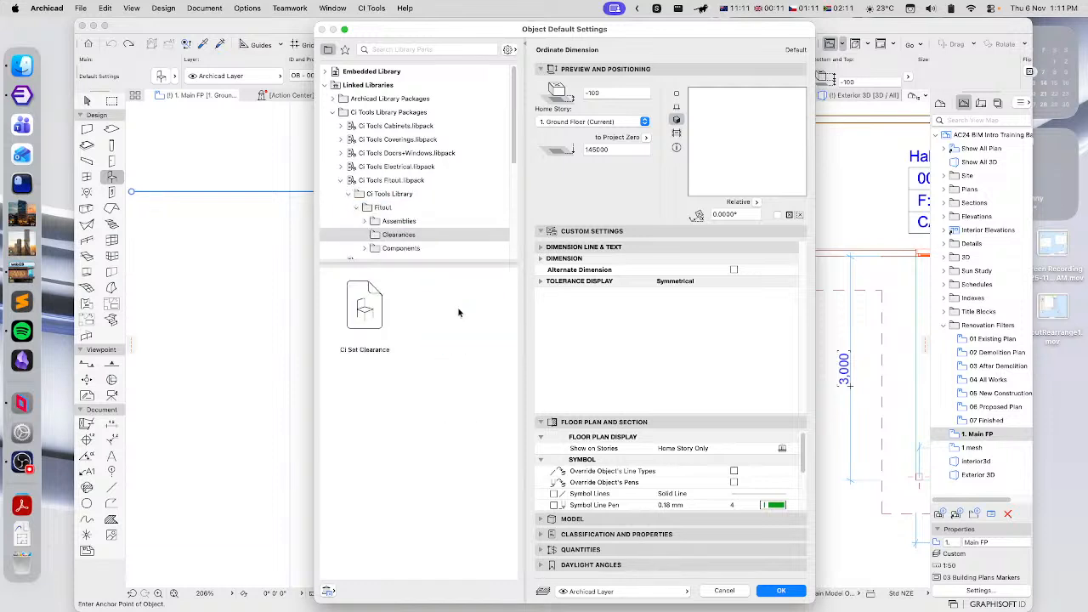
{"action": "left_click", "coordinate": [361, 313]}
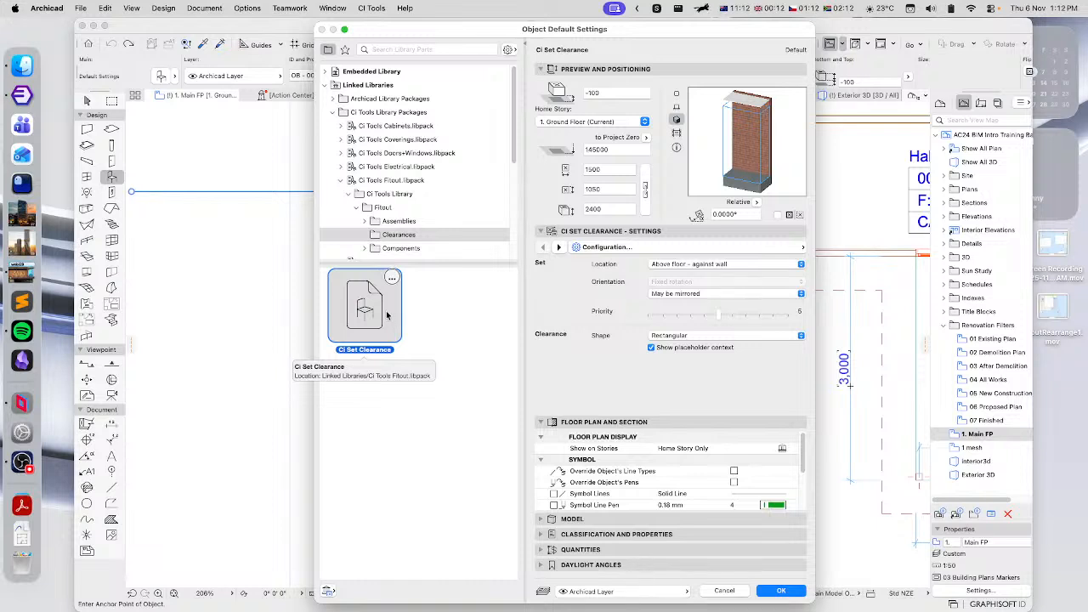
{"action": "left_click", "coordinate": [1055, 277]}
{"action": "left_click", "coordinate": [713, 281]}
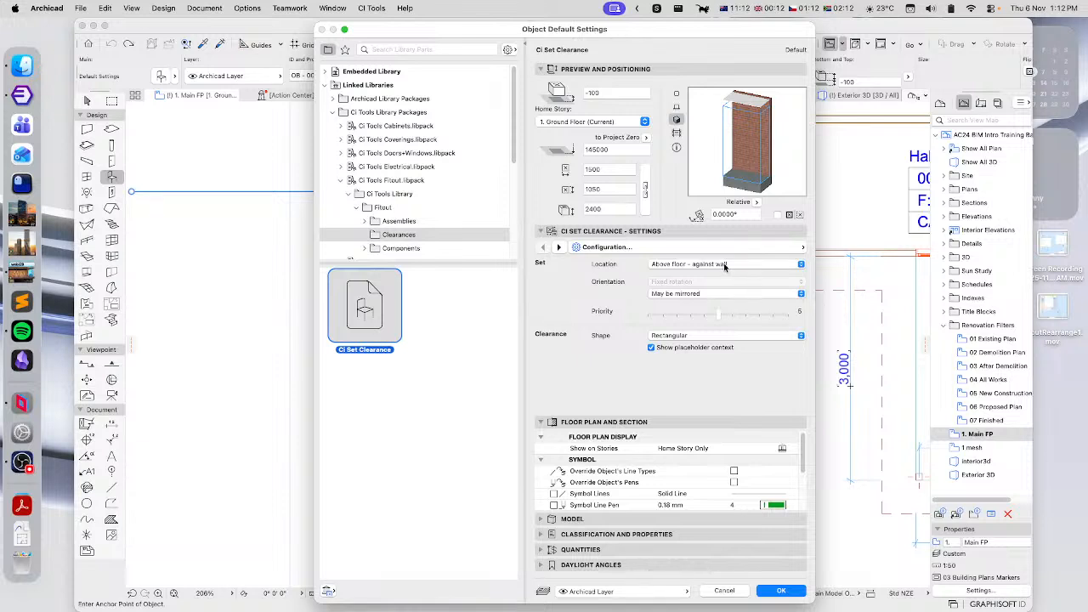
Try the clearance's above-floor locations in turn: free standing, against wall and in corner.
{"action": "left_click", "coordinate": [681, 266]}
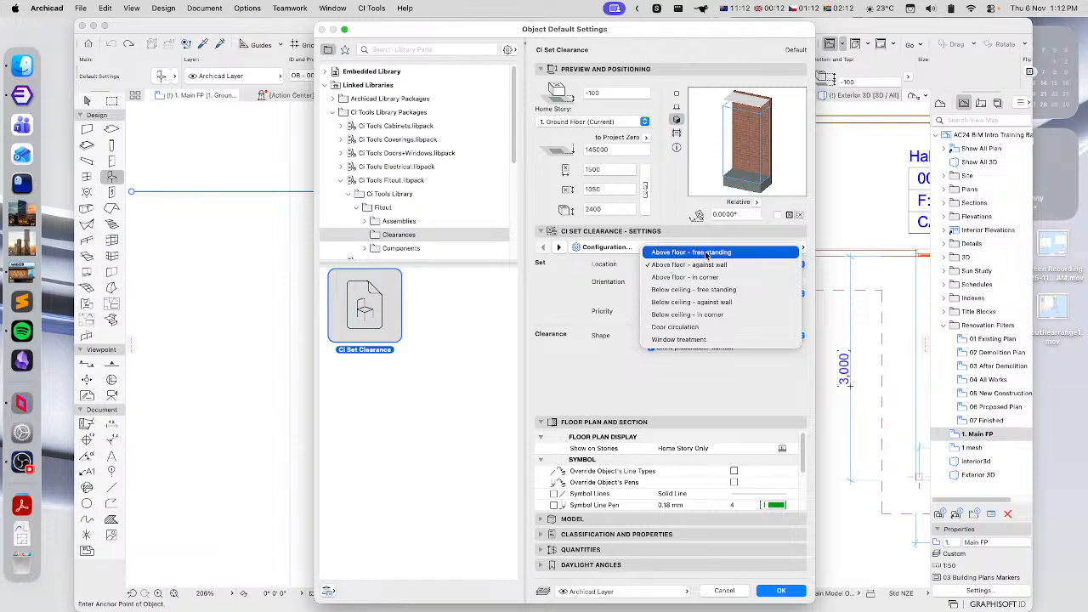
{"action": "left_click", "coordinate": [665, 253]}
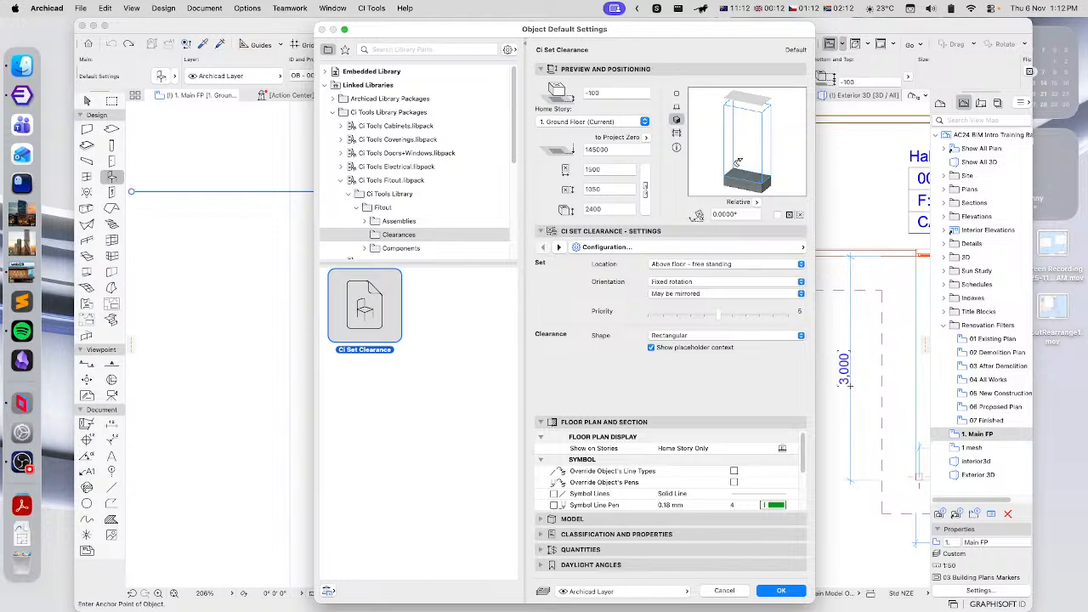
{"action": "left_click", "coordinate": [685, 265]}
{"action": "left_click", "coordinate": [671, 277]}
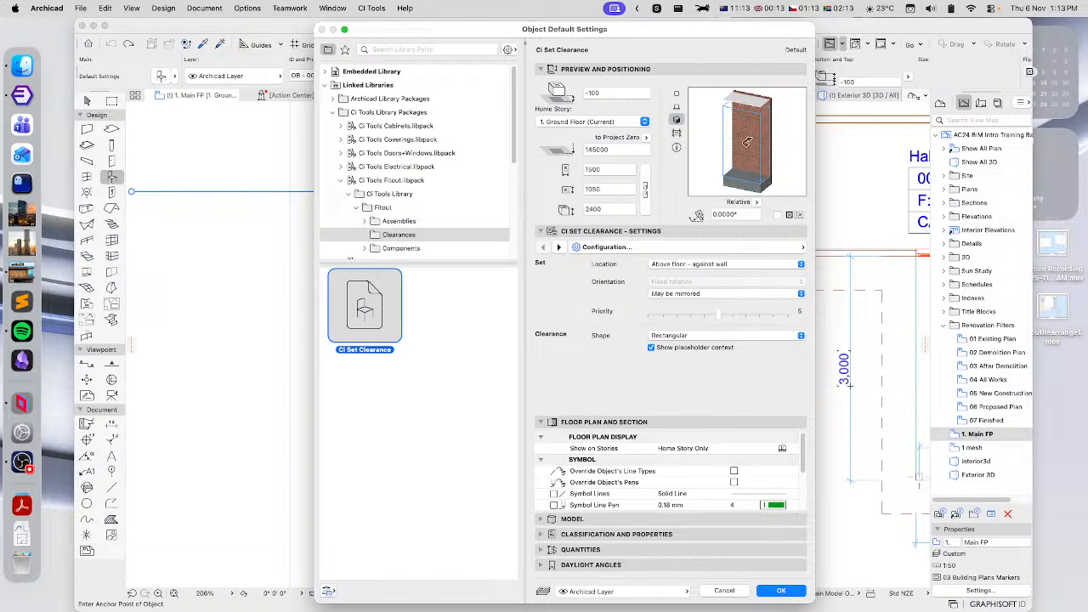
{"action": "left_click", "coordinate": [669, 265]}
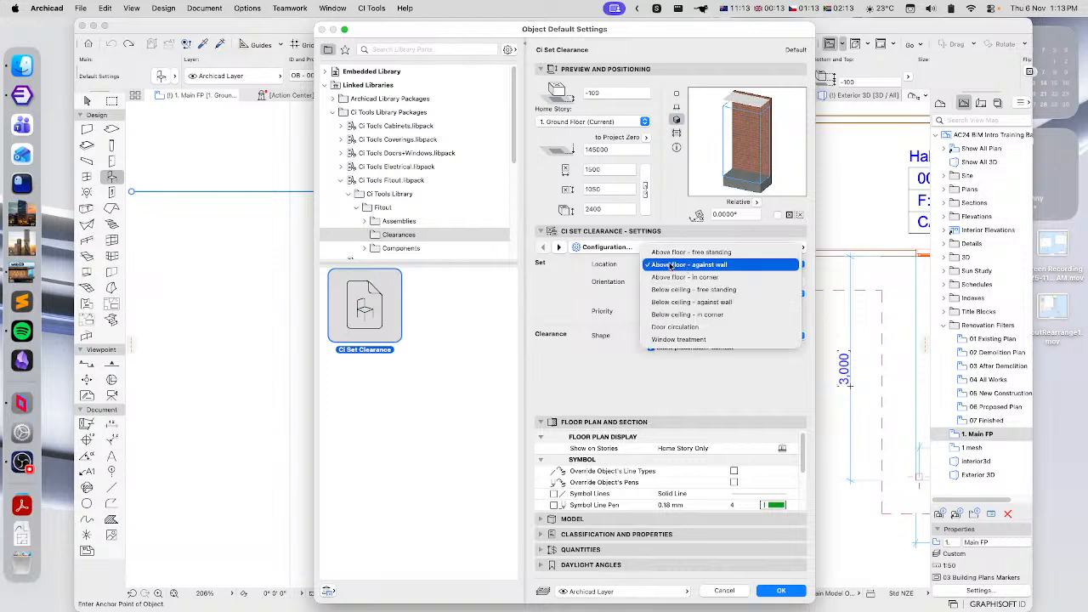
{"action": "left_click", "coordinate": [660, 279]}
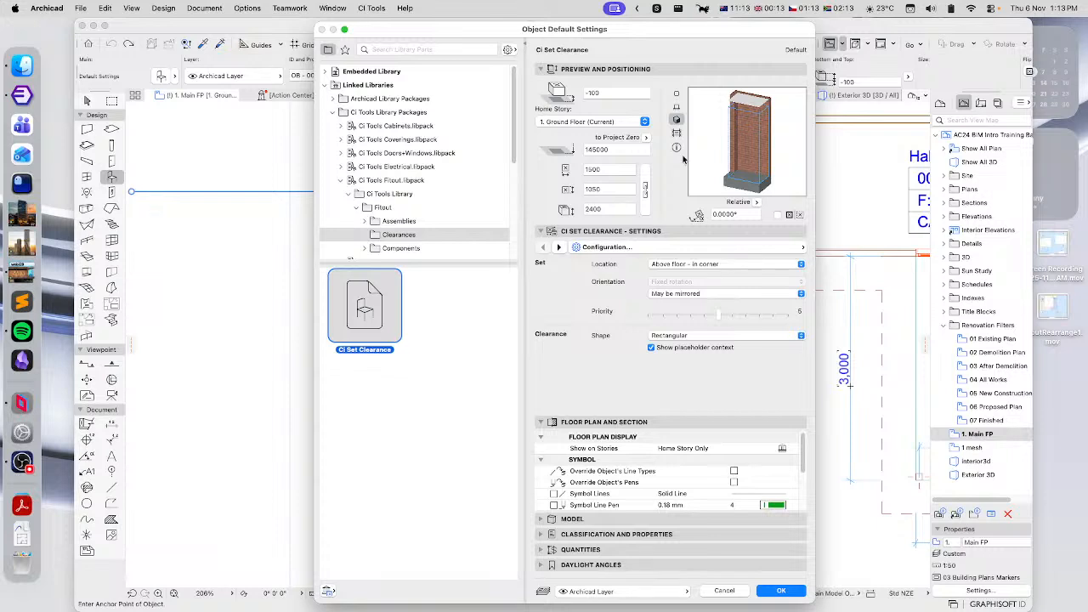
Try the clearance's Below ceiling – against wall, Door circulation and Window treatment locations in turn.
{"action": "left_click", "coordinate": [719, 264]}
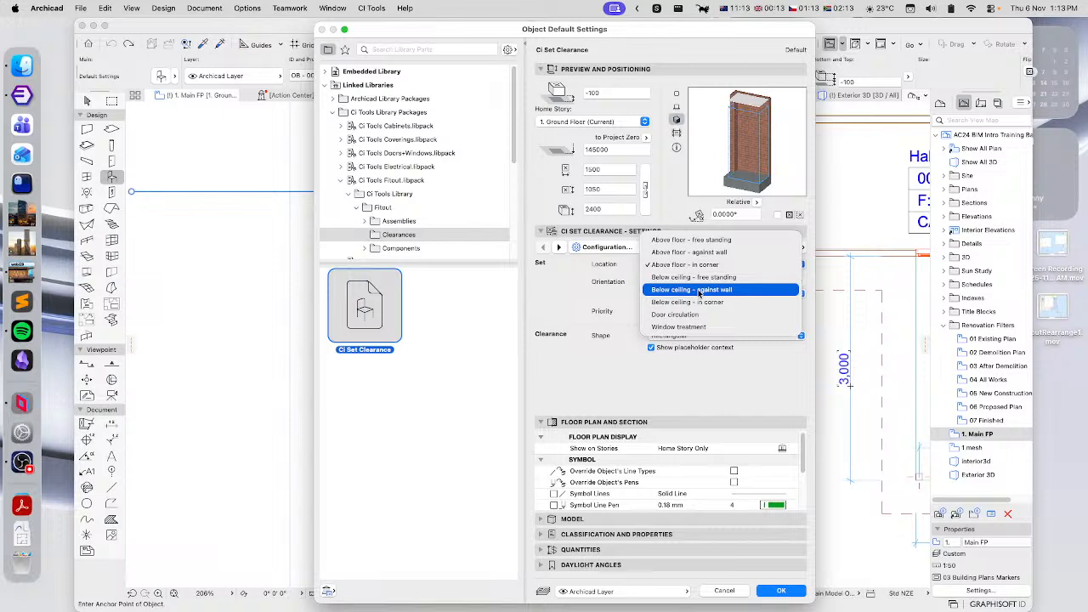
{"action": "left_click", "coordinate": [699, 290]}
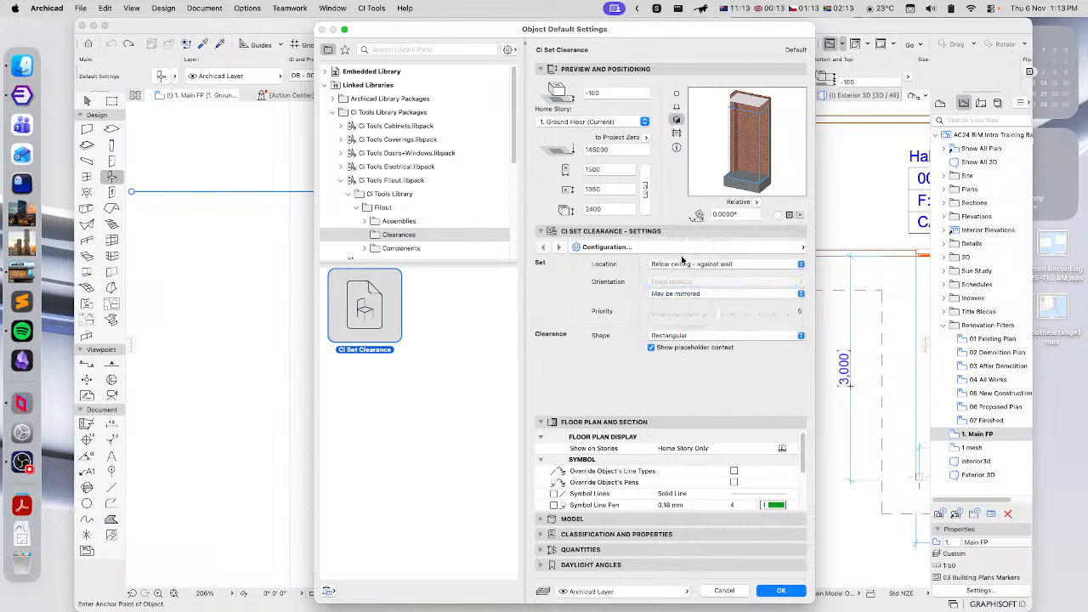
{"action": "left_click", "coordinate": [702, 265]}
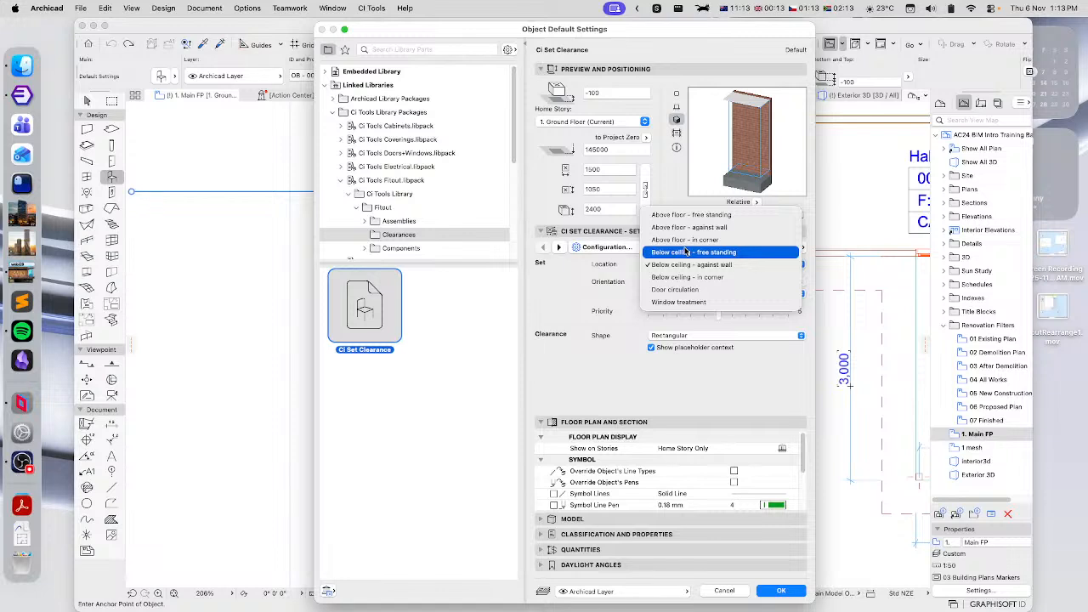
{"action": "left_click", "coordinate": [663, 288]}
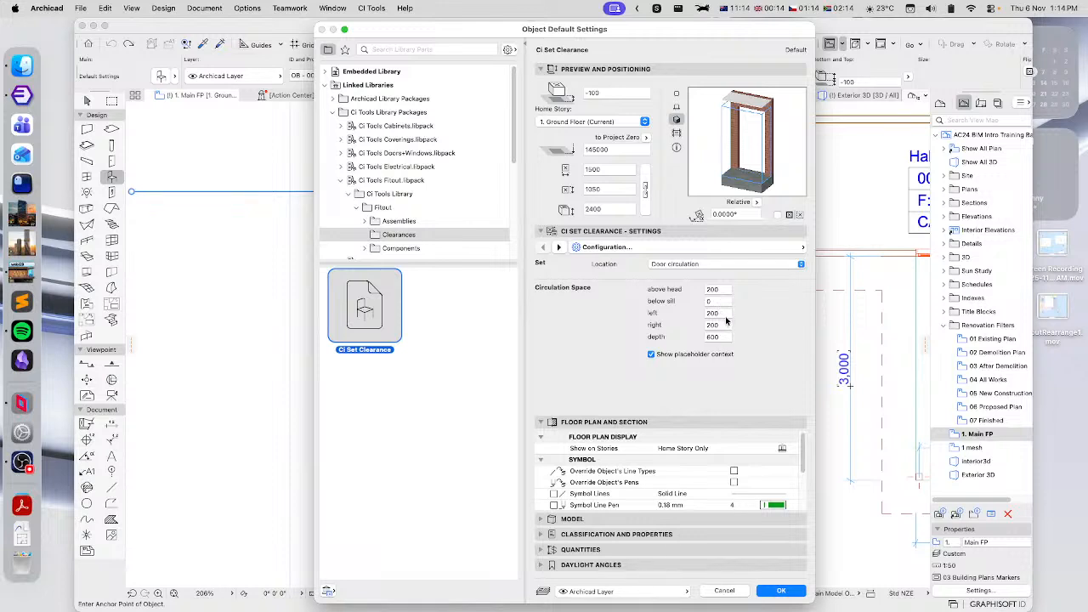
{"action": "left_click", "coordinate": [685, 264]}
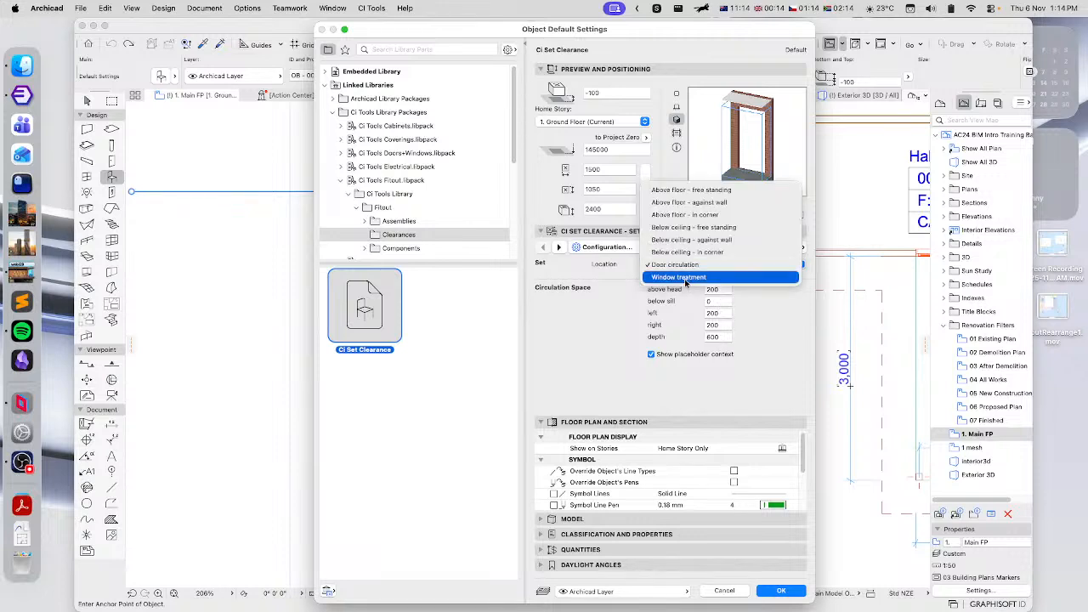
{"action": "left_click", "coordinate": [685, 278]}
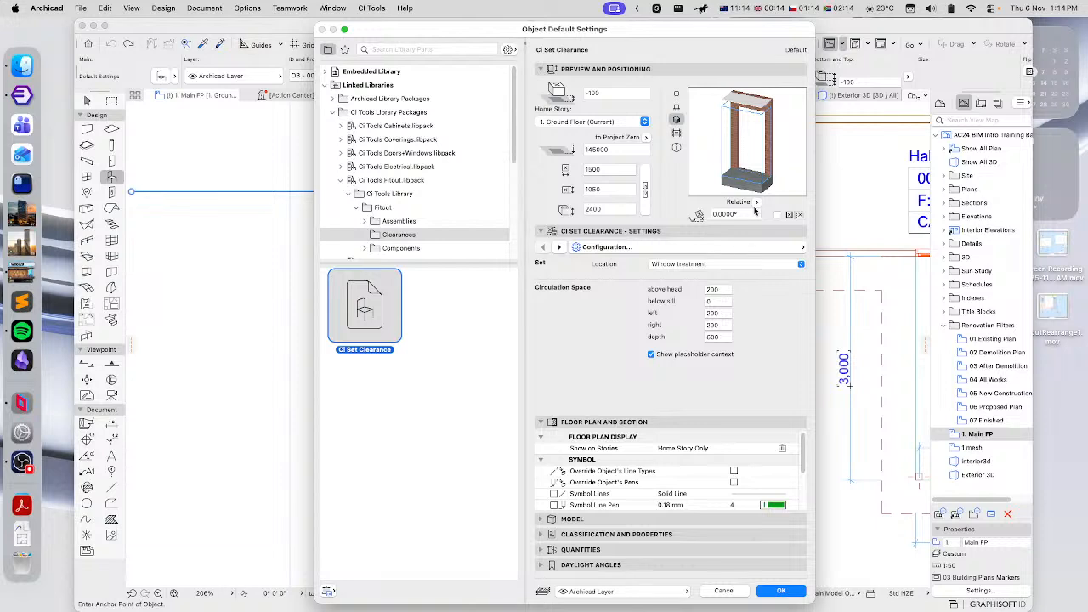
Set the clearance's location to Above floor – free standing and review its orientation and mirroring options.
{"action": "left_click", "coordinate": [699, 264]}
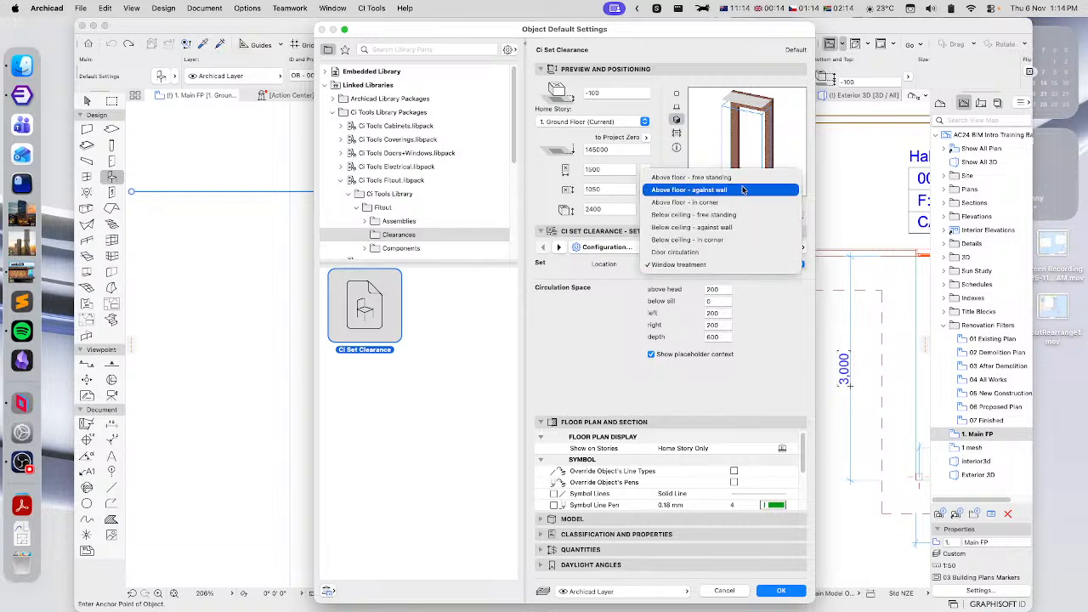
{"action": "left_click", "coordinate": [696, 178]}
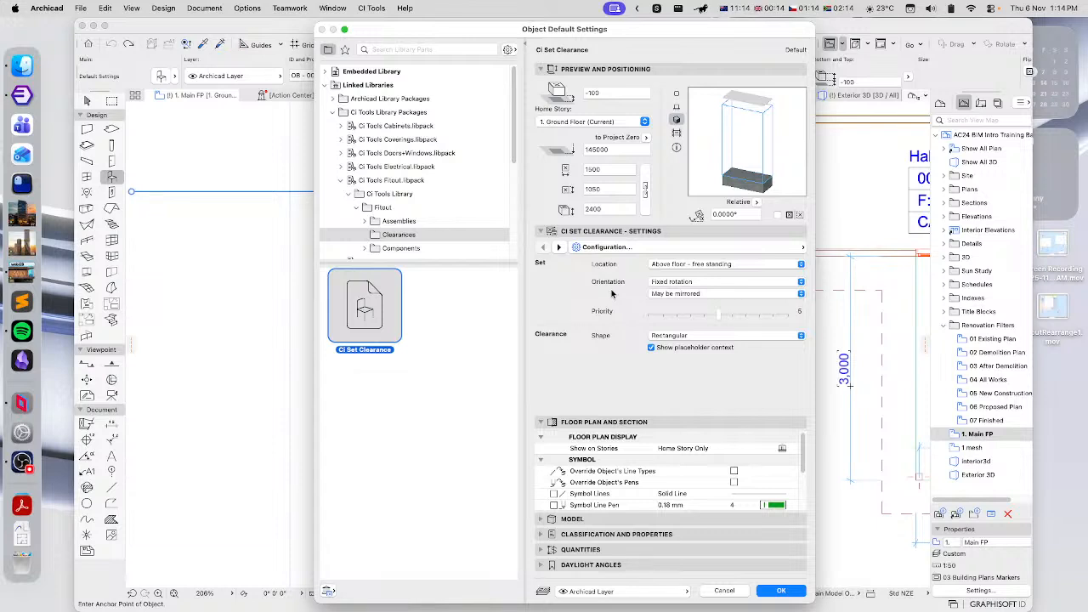
{"action": "left_click", "coordinate": [692, 283]}
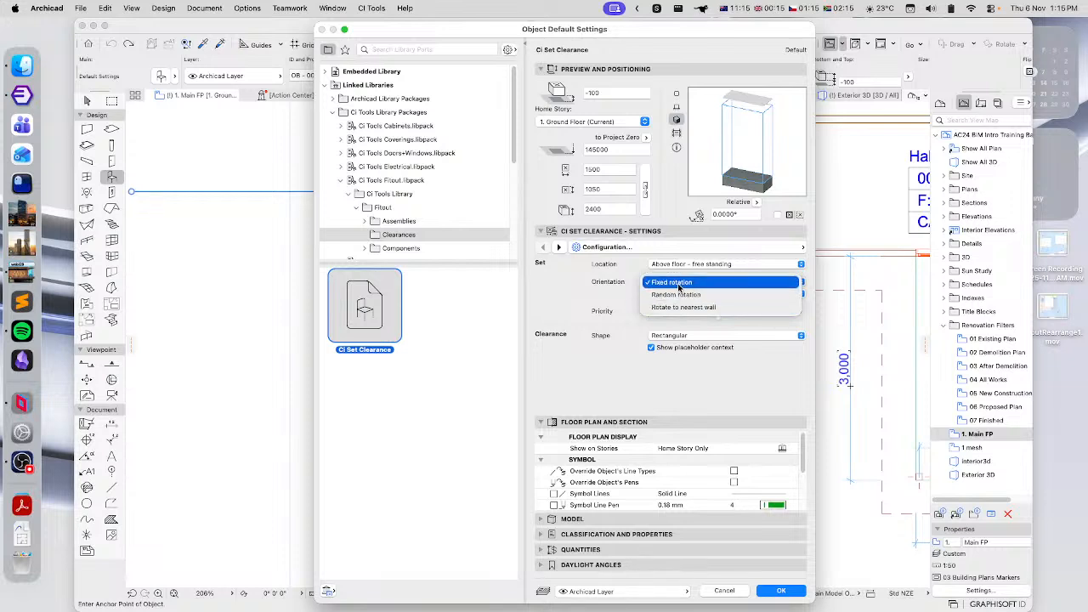
{"action": "left_click", "coordinate": [690, 287]}
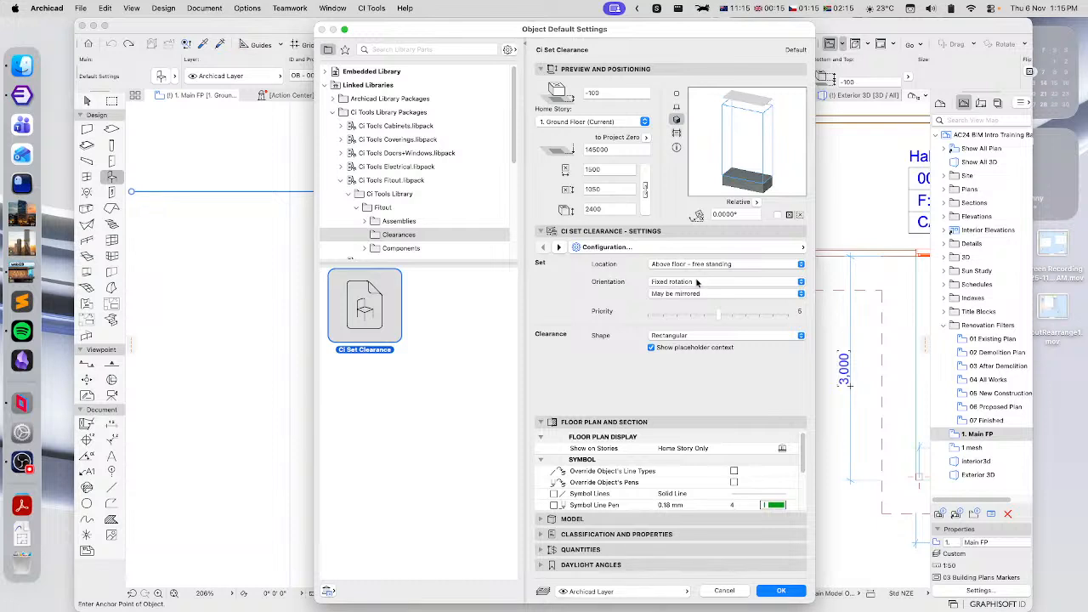
{"action": "left_click", "coordinate": [672, 295]}
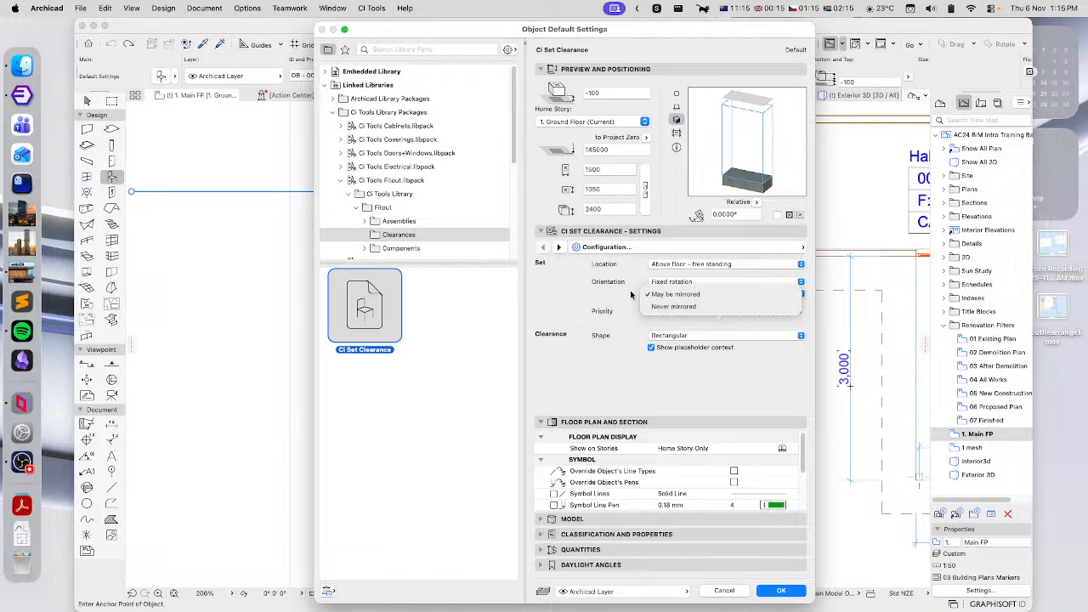
{"action": "left_click", "coordinate": [578, 301]}
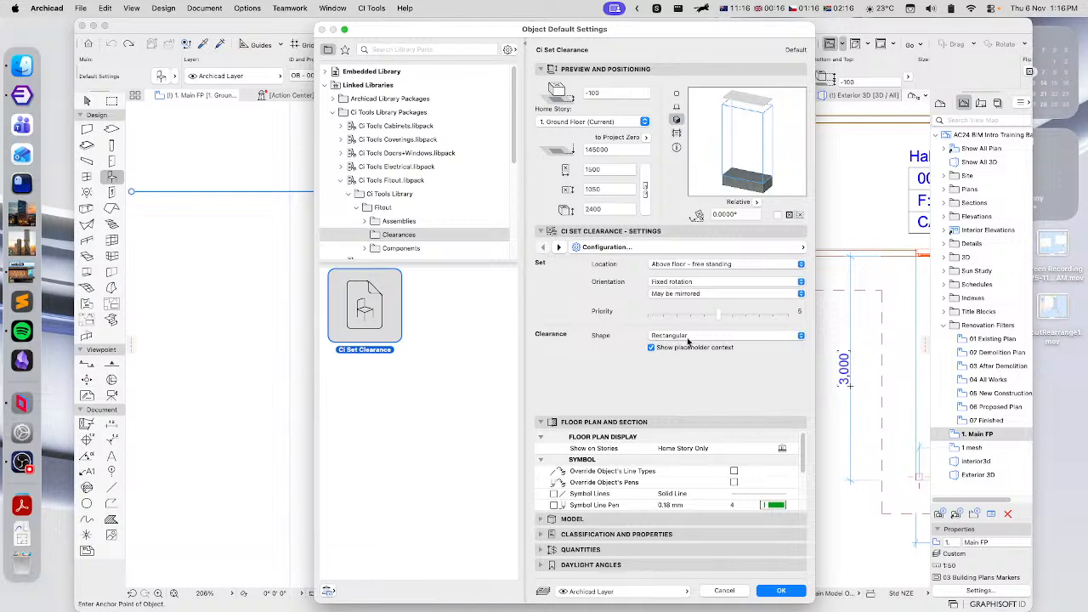
Try the L-Shaped and Circular clearance shapes, and return the shape to Rectangular.
{"action": "left_click", "coordinate": [696, 339]}
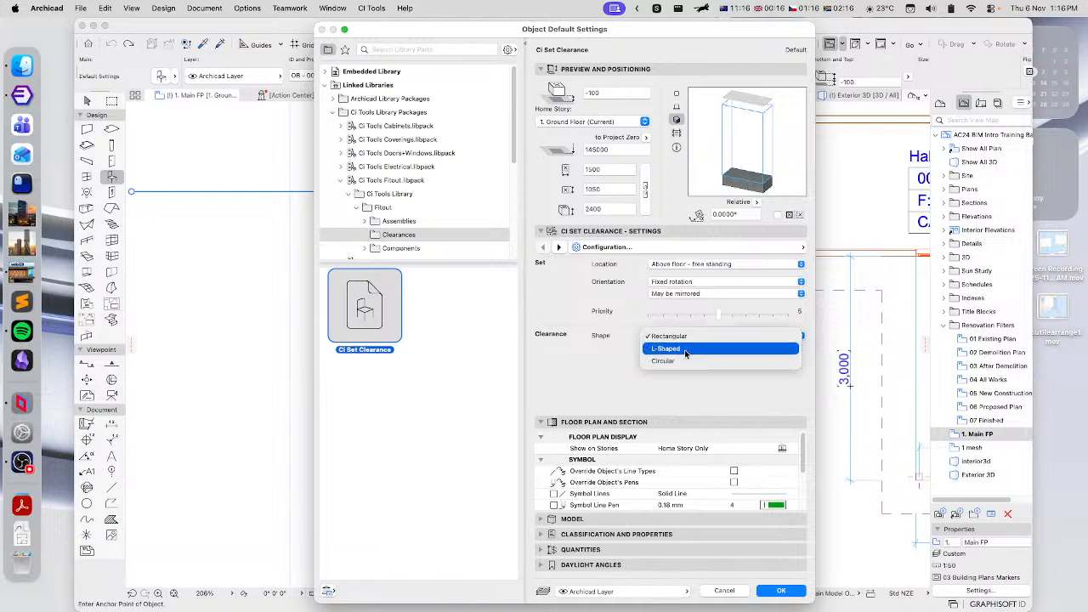
{"action": "left_click", "coordinate": [700, 348]}
{"action": "left_click", "coordinate": [714, 337]}
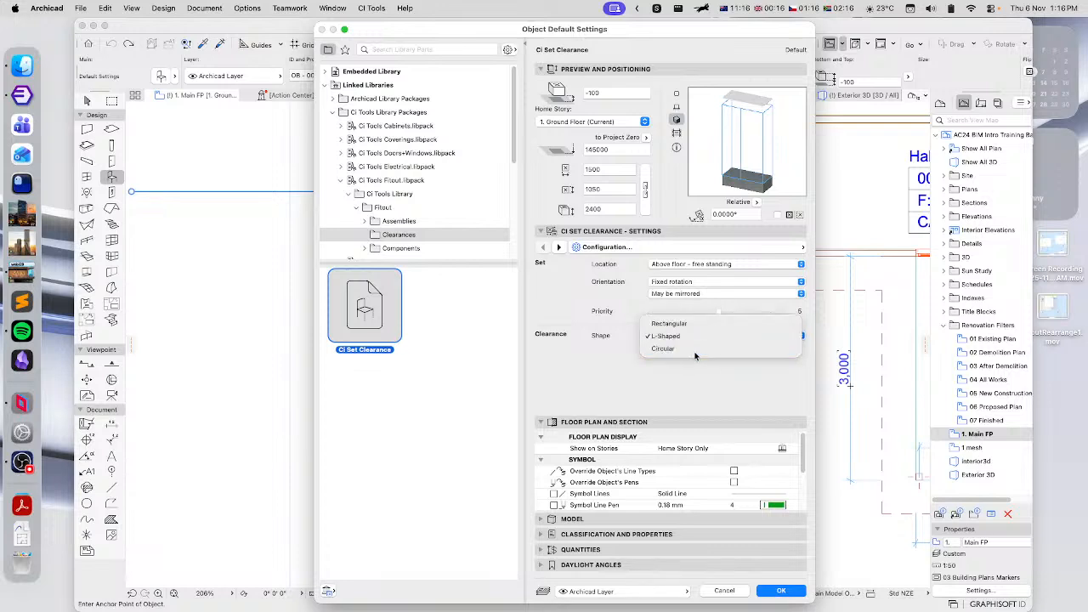
{"action": "left_click", "coordinate": [697, 350]}
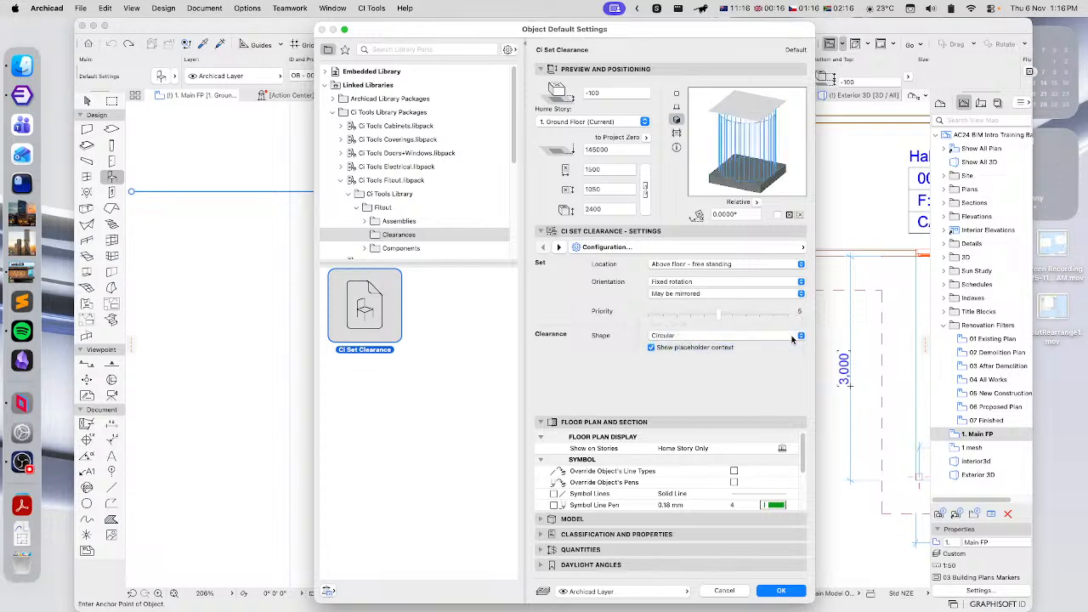
{"action": "left_click", "coordinate": [698, 337]}
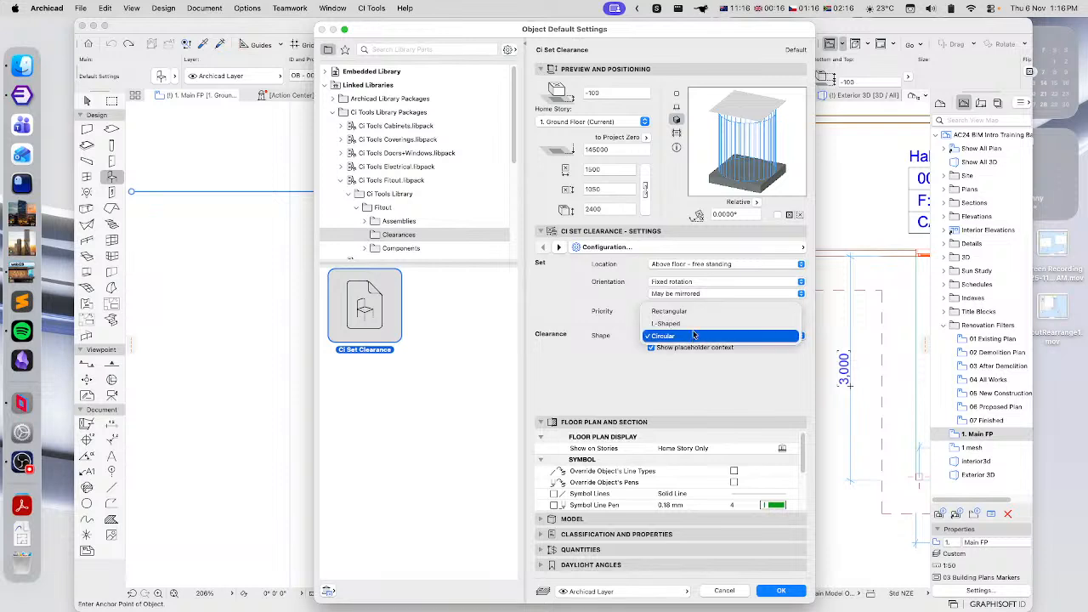
{"action": "left_click", "coordinate": [666, 312]}
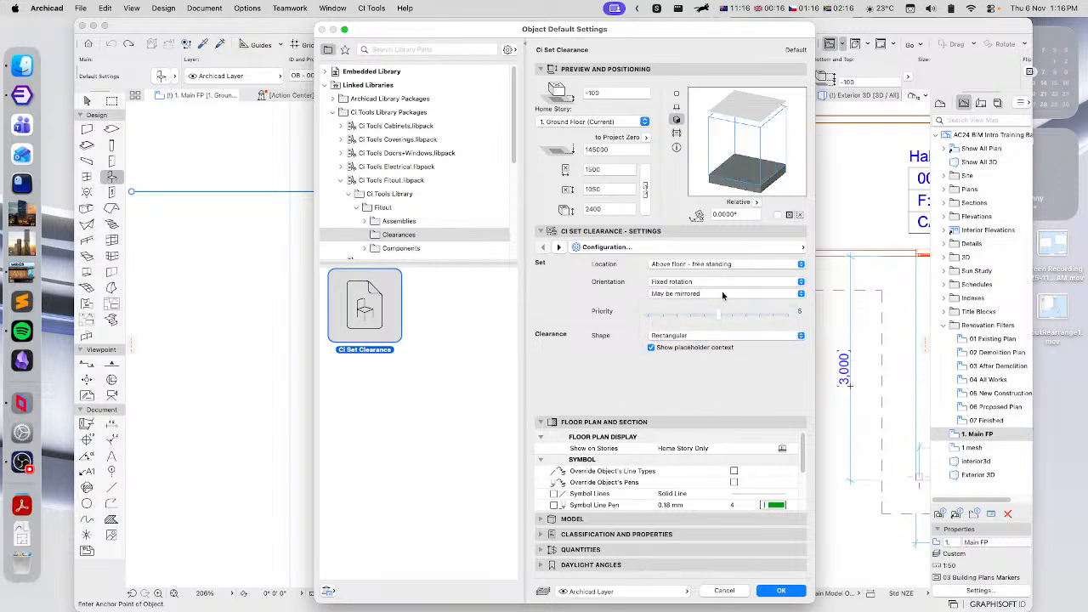
Confirm the settings, place a trial clearance in the empty area outside the building, and undo the placement.
{"action": "left_click", "coordinate": [783, 591]}
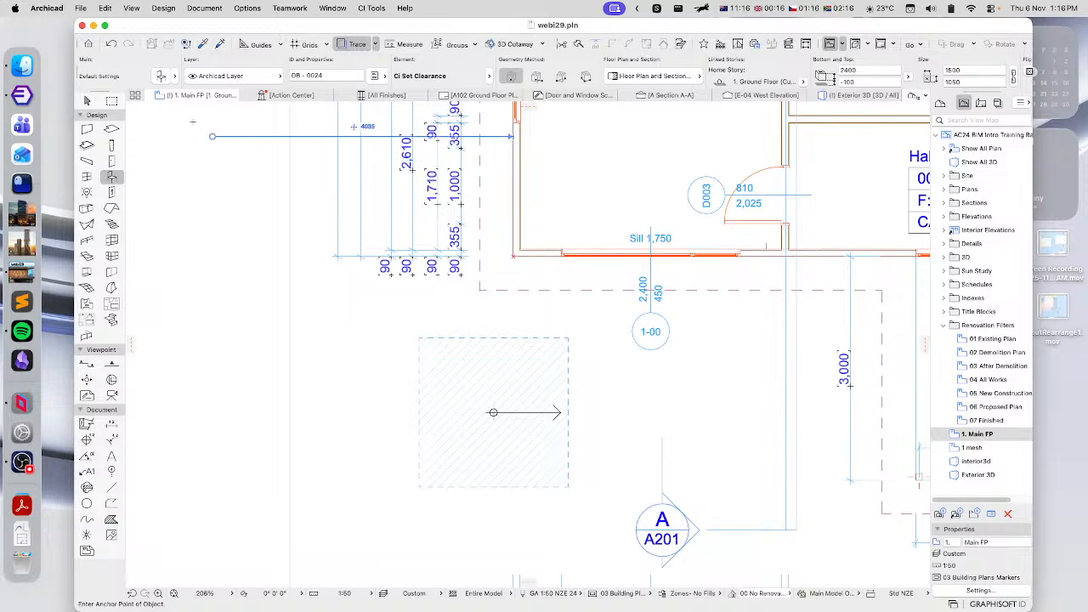
{"action": "left_click", "coordinate": [111, 44]}
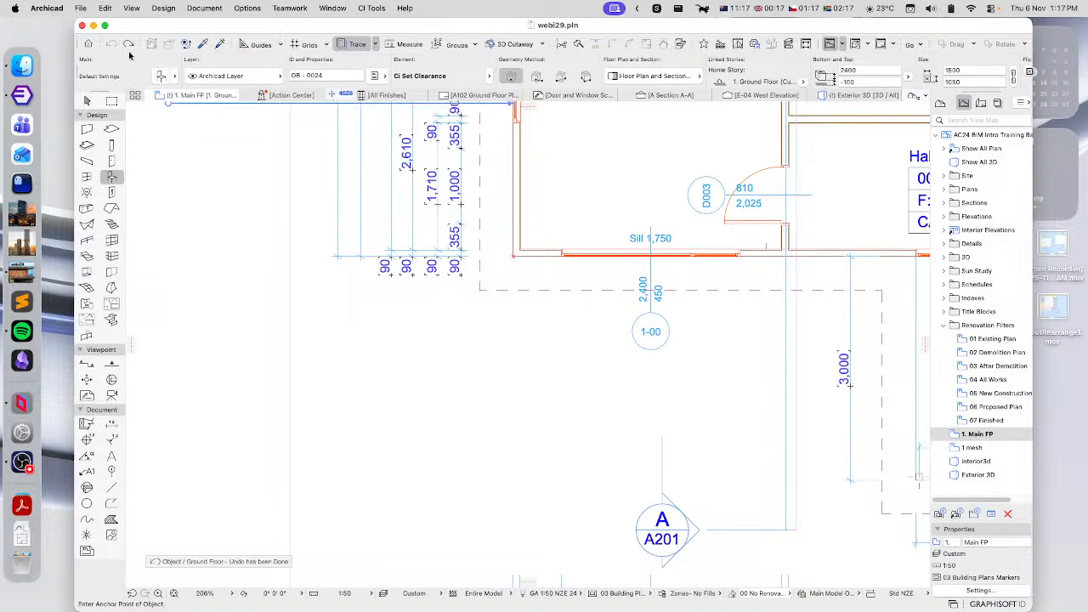
Restore Ci Set Clearance's default settings and set its location to Above floor – free standing.
{"action": "left_click", "coordinate": [161, 75]}
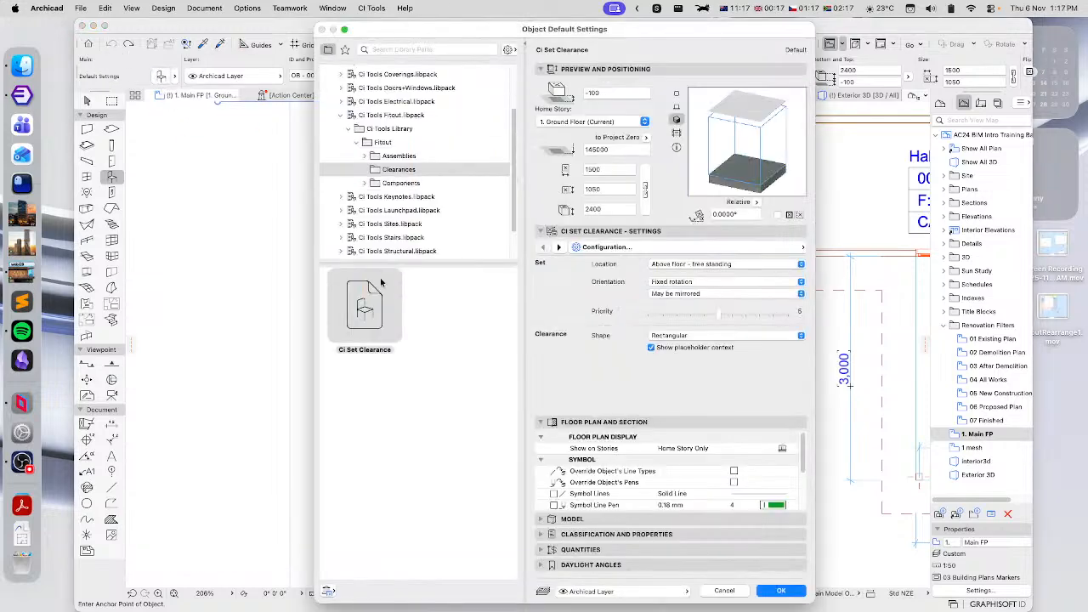
{"action": "right_click", "coordinate": [381, 283]}
{"action": "left_click", "coordinate": [408, 323]}
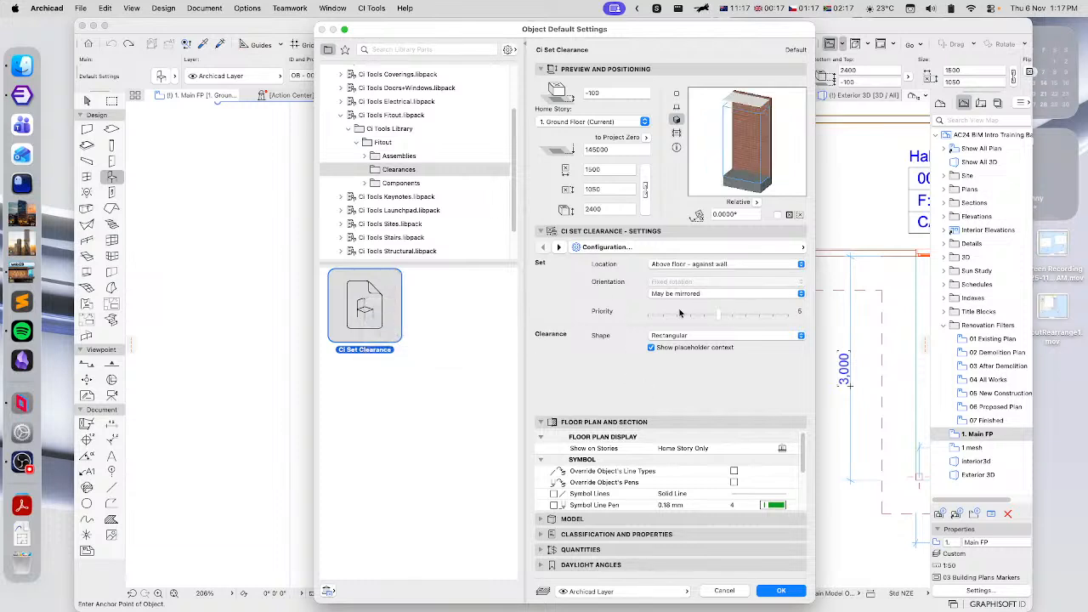
{"action": "left_click", "coordinate": [699, 264]}
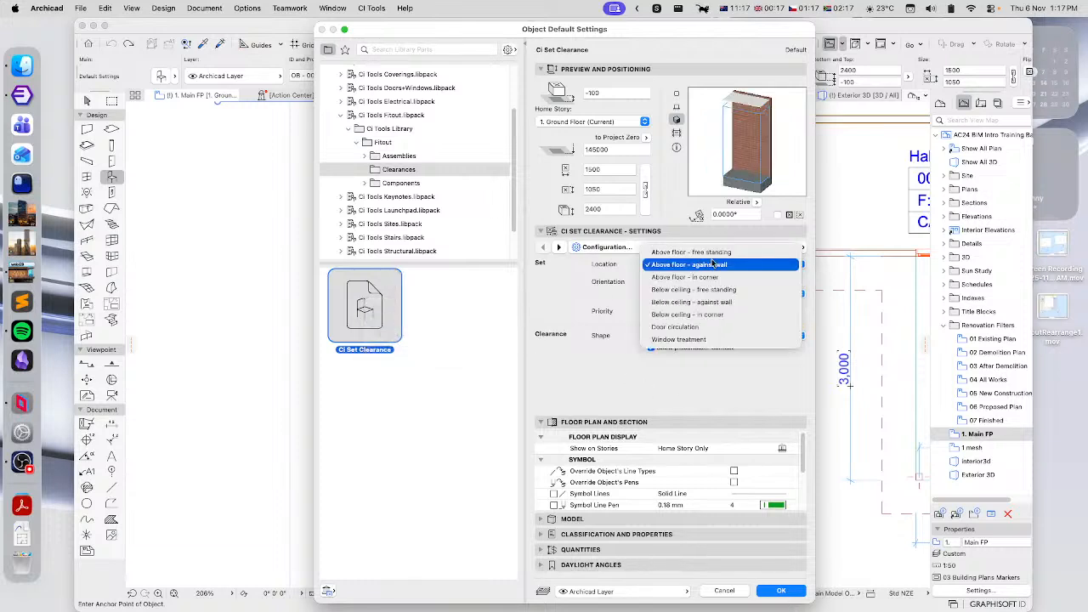
{"action": "left_click", "coordinate": [691, 252]}
{"action": "left_click", "coordinate": [781, 590]}
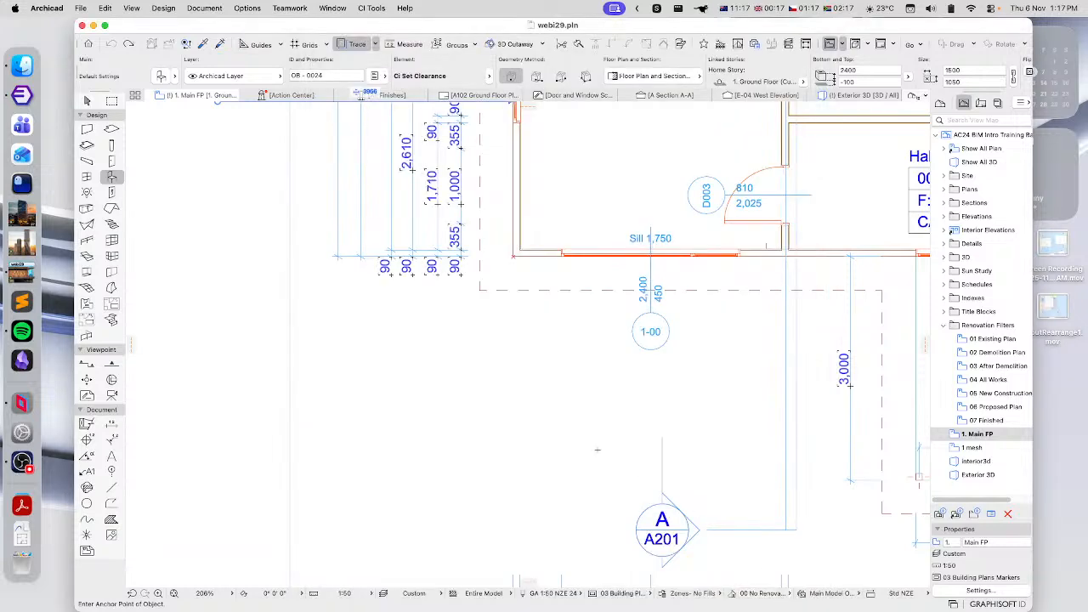
Place the clearance outside the building between window marker 1-00 and section marker A, and inspect its plan symbol.
{"action": "scroll", "coordinate": [504, 383], "scroll_direction": "up", "scroll_amount": 5}
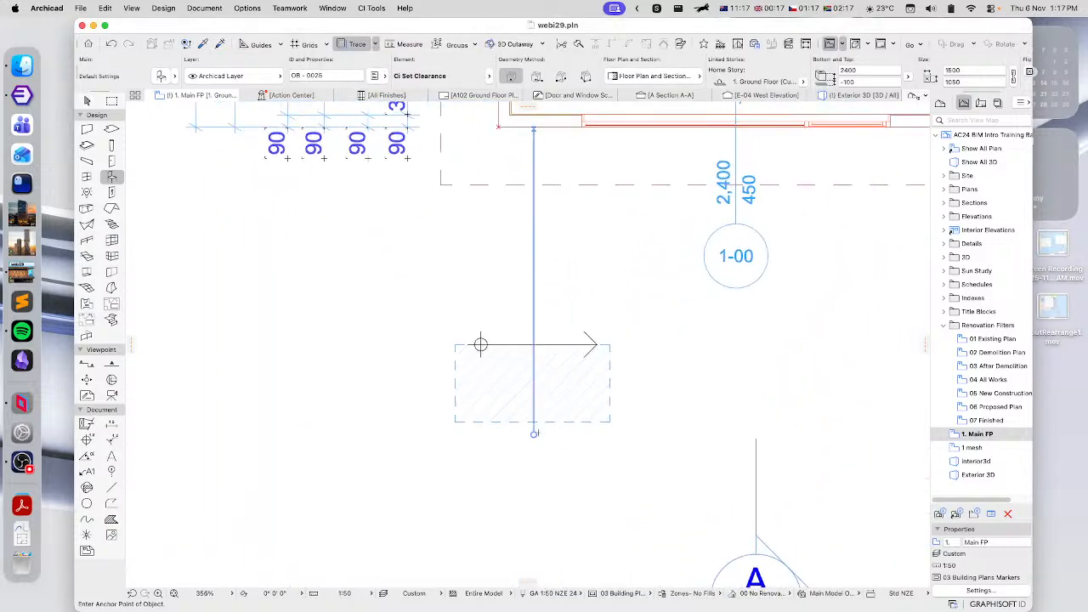
{"action": "left_click", "coordinate": [87, 101]}
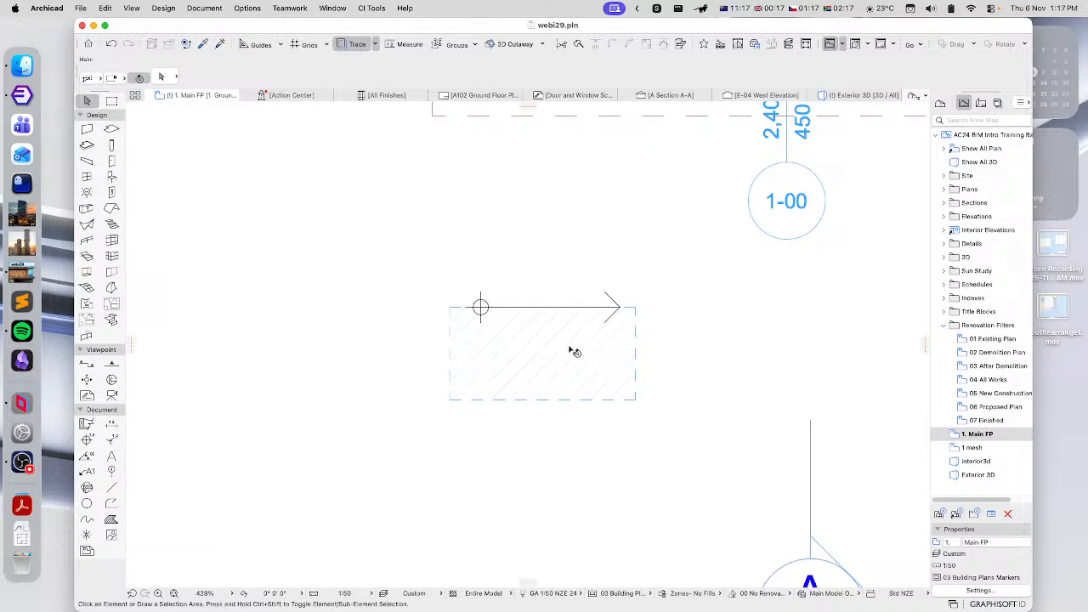
{"action": "scroll", "coordinate": [563, 350], "scroll_direction": "down", "scroll_amount": 5}
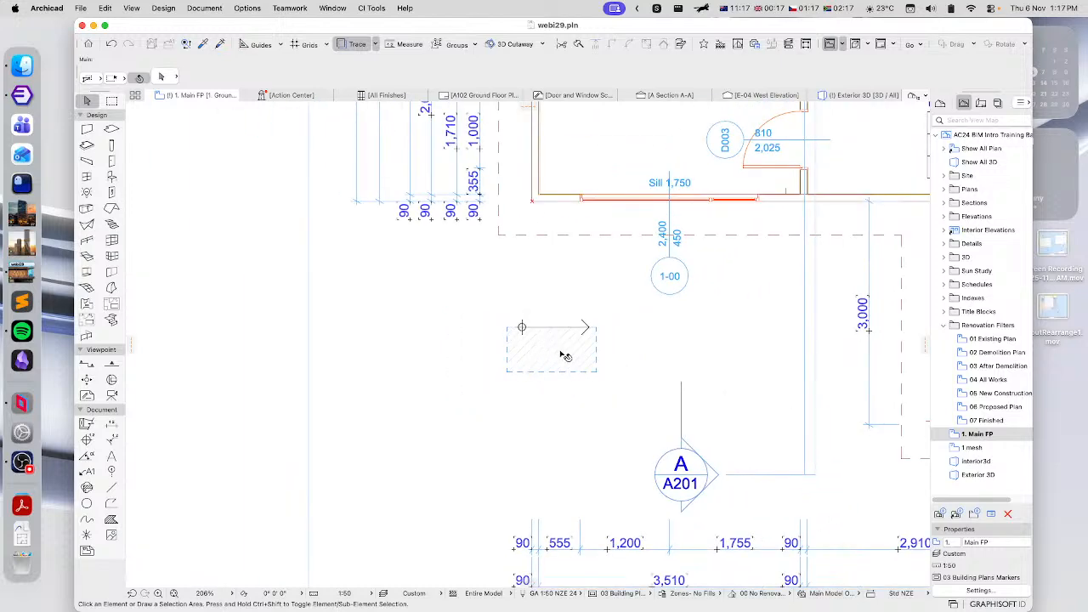
{"action": "scroll", "coordinate": [559, 358], "scroll_direction": "up", "scroll_amount": 4}
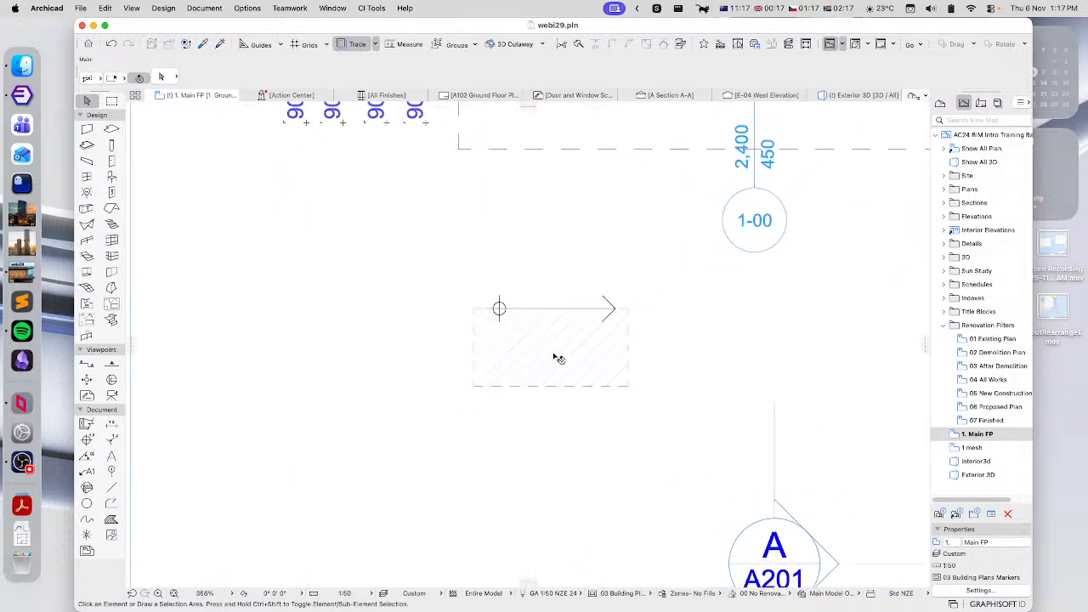
{"action": "middle_click_drag", "start_coordinate": [554, 352], "coordinate": [593, 288]}
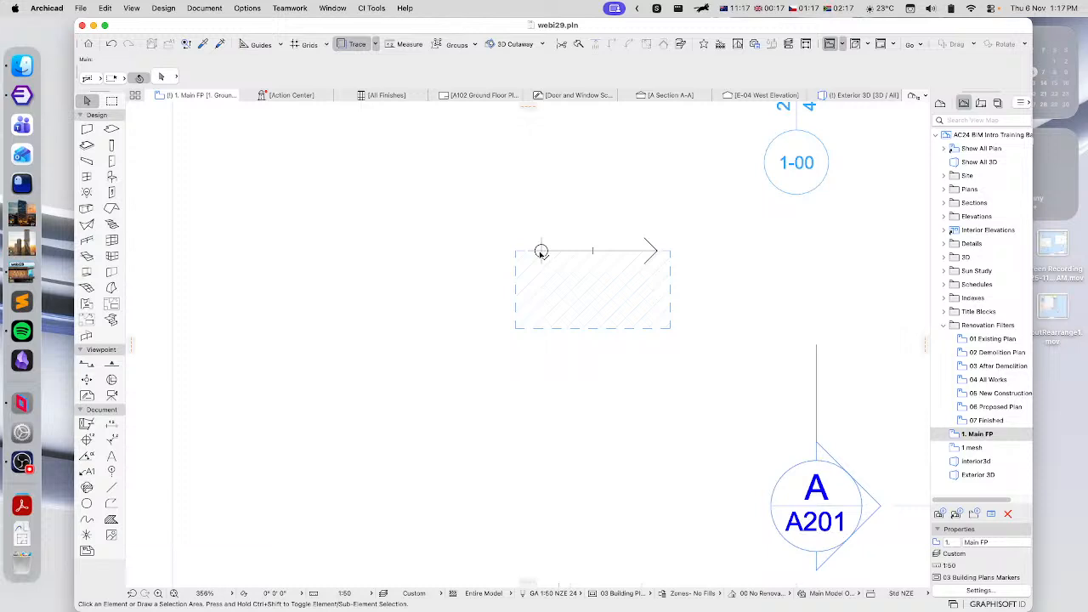
{"action": "left_click", "coordinate": [541, 253]}
Browse the Object default settings to the Chairs furnishing folder within the Archicad Library Packages.
{"action": "left_click", "coordinate": [111, 177]}
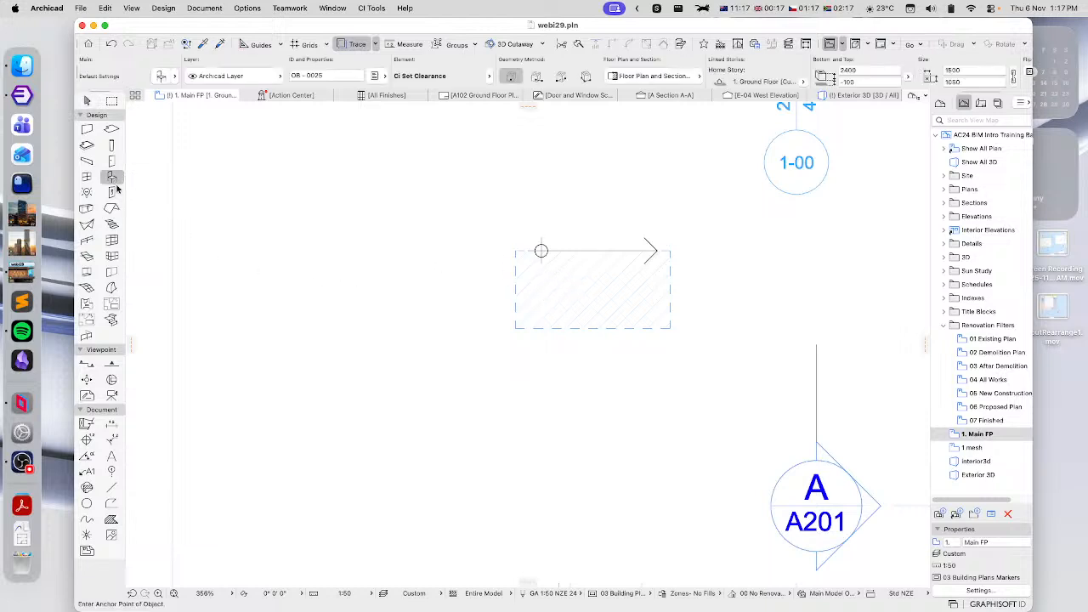
{"action": "double_click", "coordinate": [113, 179]}
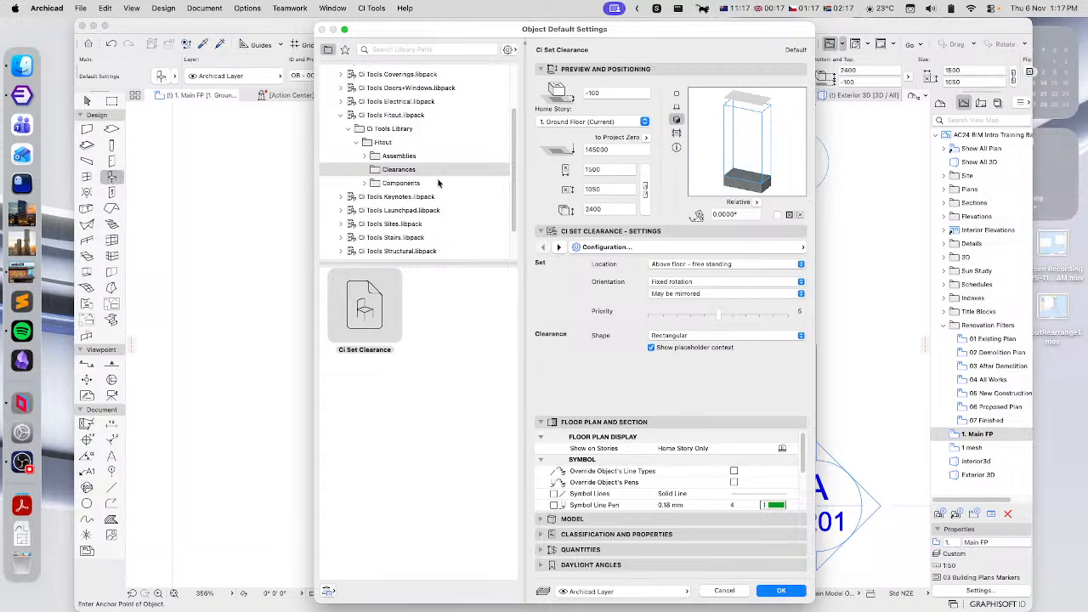
{"action": "left_click", "coordinate": [341, 115]}
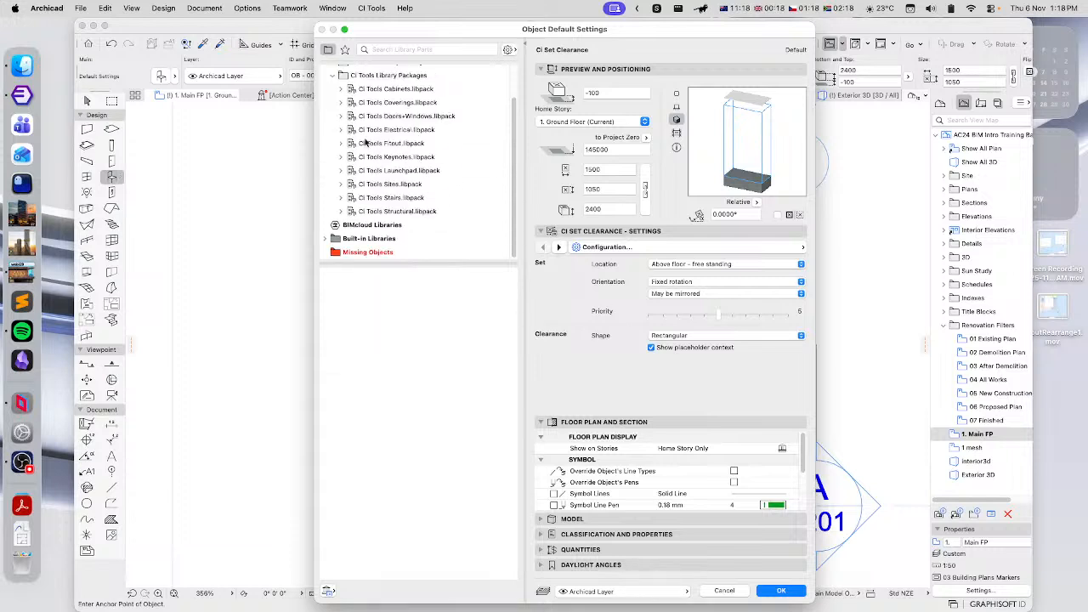
{"action": "left_click", "coordinate": [334, 98]}
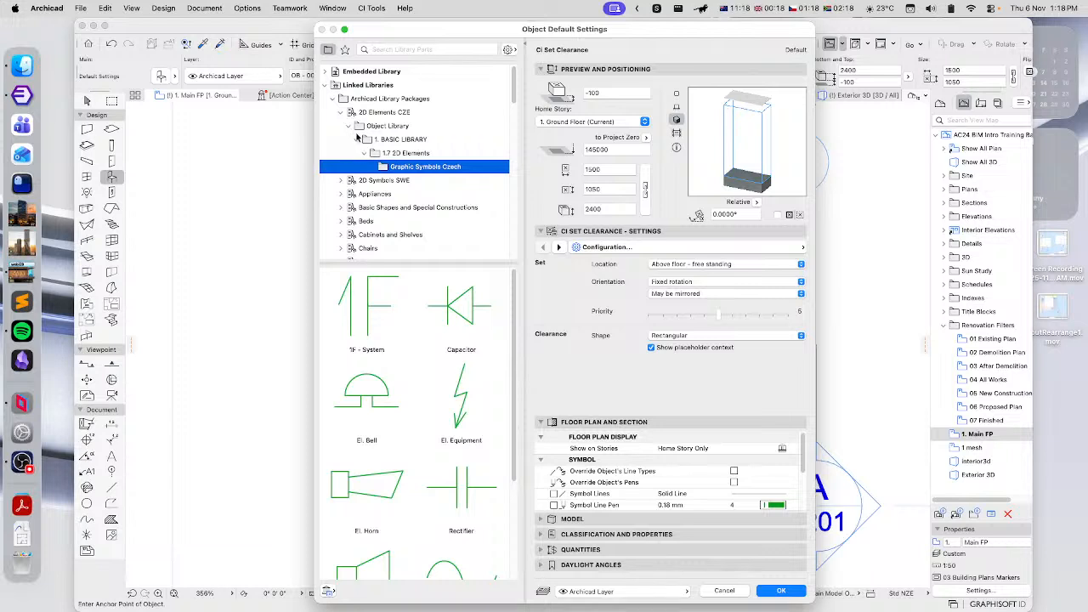
{"action": "left_click", "coordinate": [341, 113]}
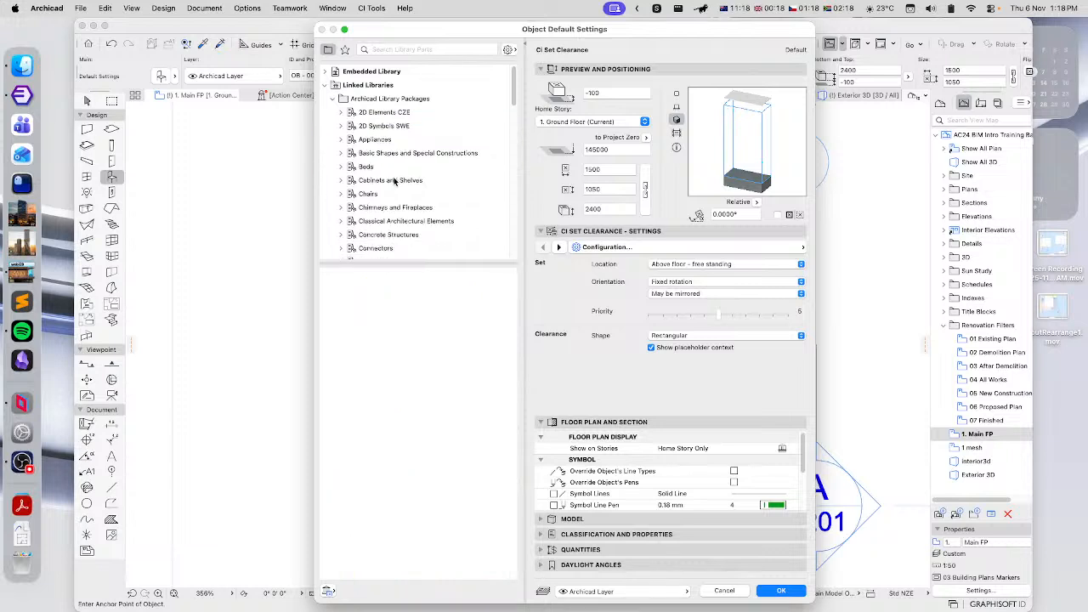
{"action": "scroll", "coordinate": [396, 182], "scroll_direction": "down", "scroll_amount": 1}
{"action": "left_click", "coordinate": [362, 187]}
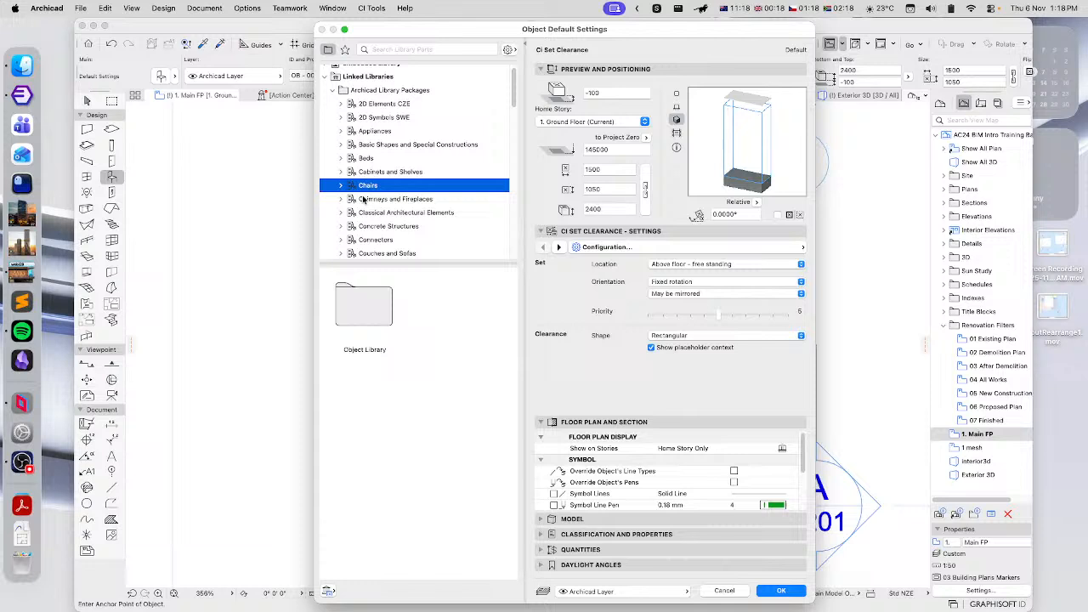
{"action": "double_click", "coordinate": [365, 317]}
{"action": "double_click", "coordinate": [366, 317]}
{"action": "double_click", "coordinate": [364, 308]}
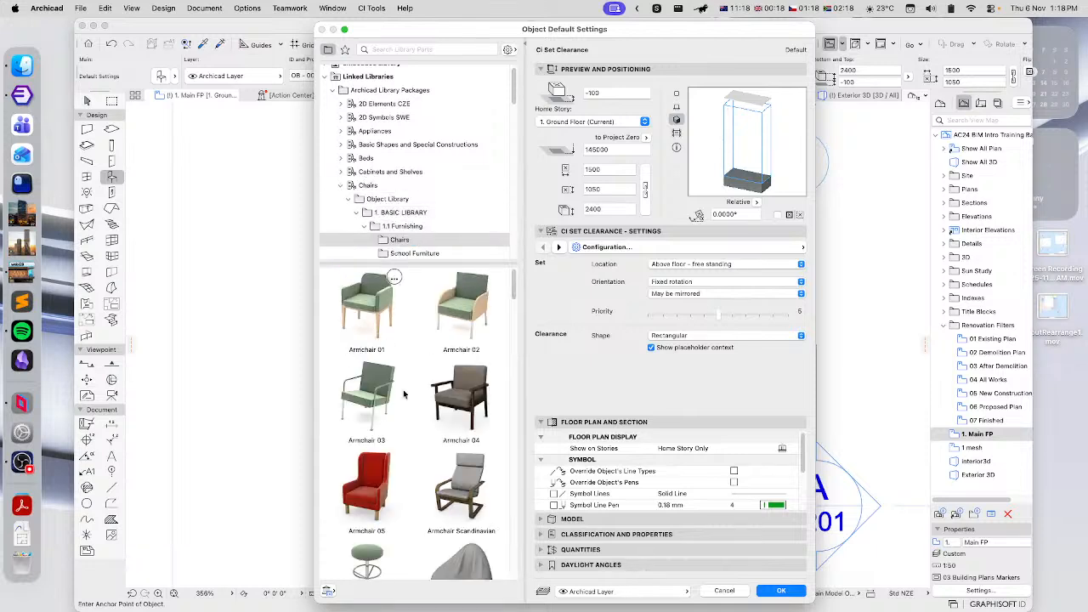
Choose the Bistro Chair with the woven seating type and place it at the middle of the free-standing clearance.
{"action": "scroll", "coordinate": [416, 427], "scroll_direction": "down", "scroll_amount": 3}
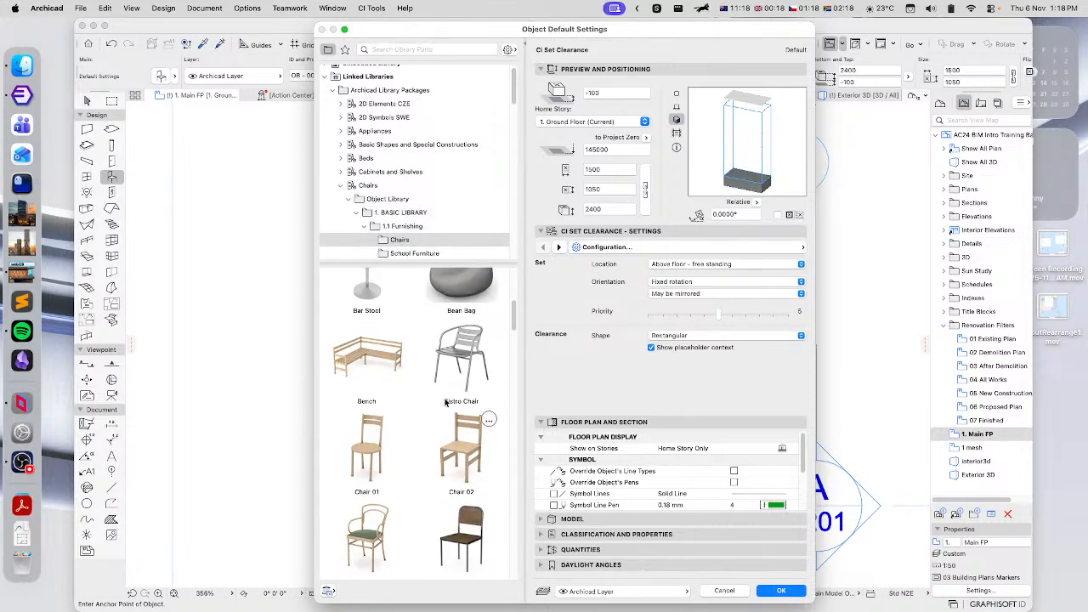
{"action": "left_click", "coordinate": [456, 358]}
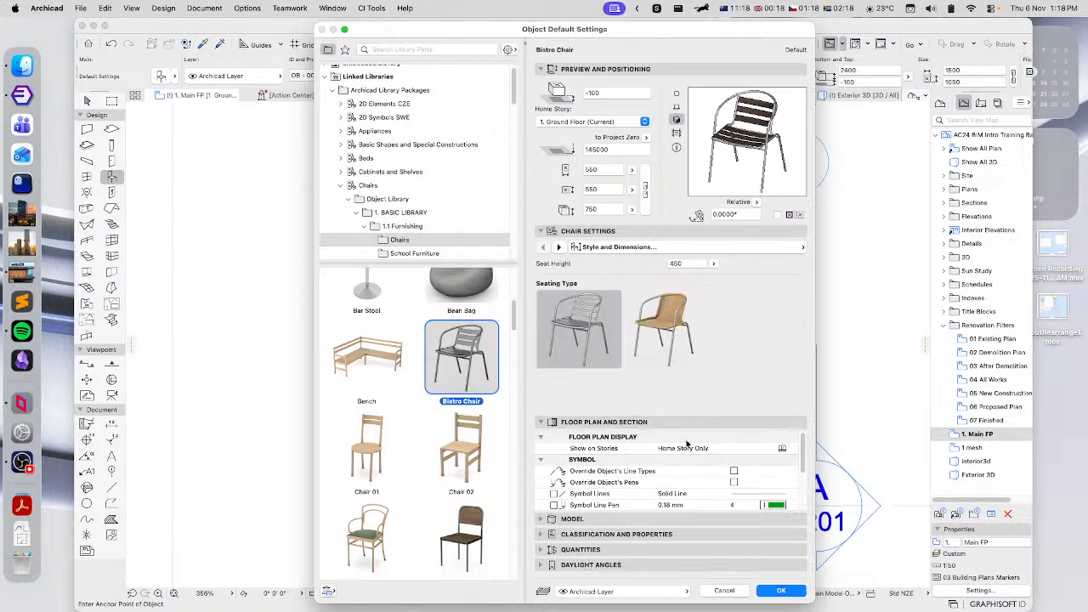
{"action": "left_click", "coordinate": [668, 321]}
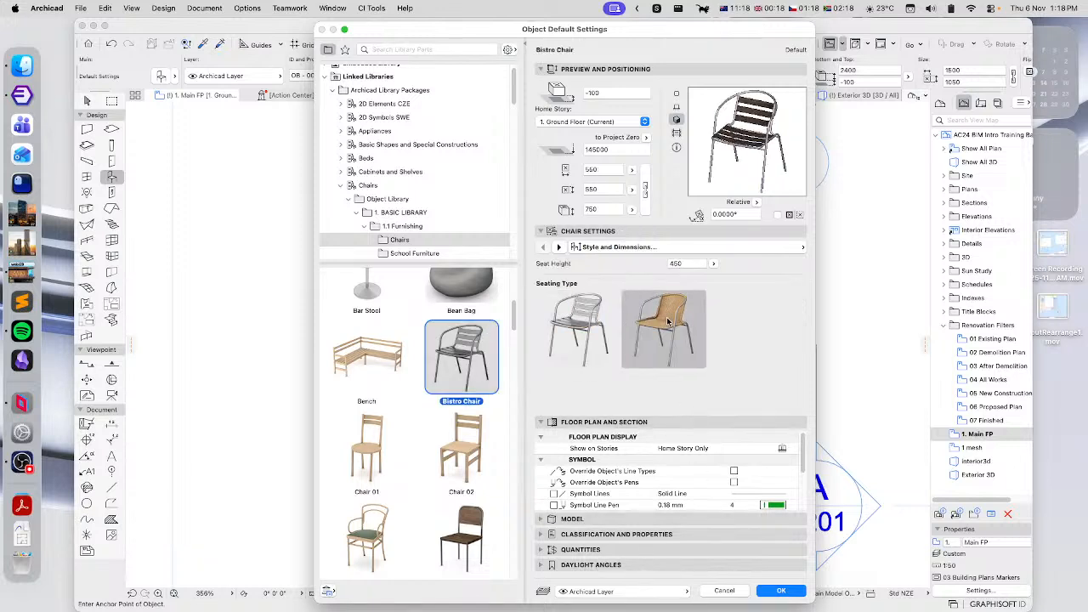
{"action": "left_click", "coordinate": [780, 591]}
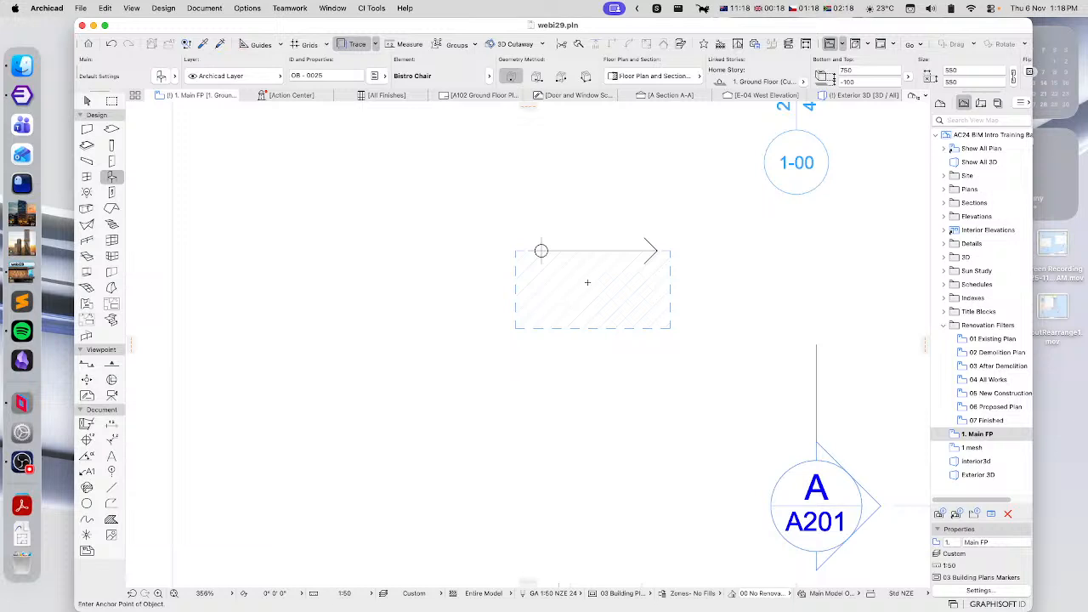
{"action": "left_click", "coordinate": [586, 282]}
Move the bistro chair down into the clearance rectangle so its back meets the clearance's arrow line.
{"action": "left_click", "coordinate": [87, 101]}
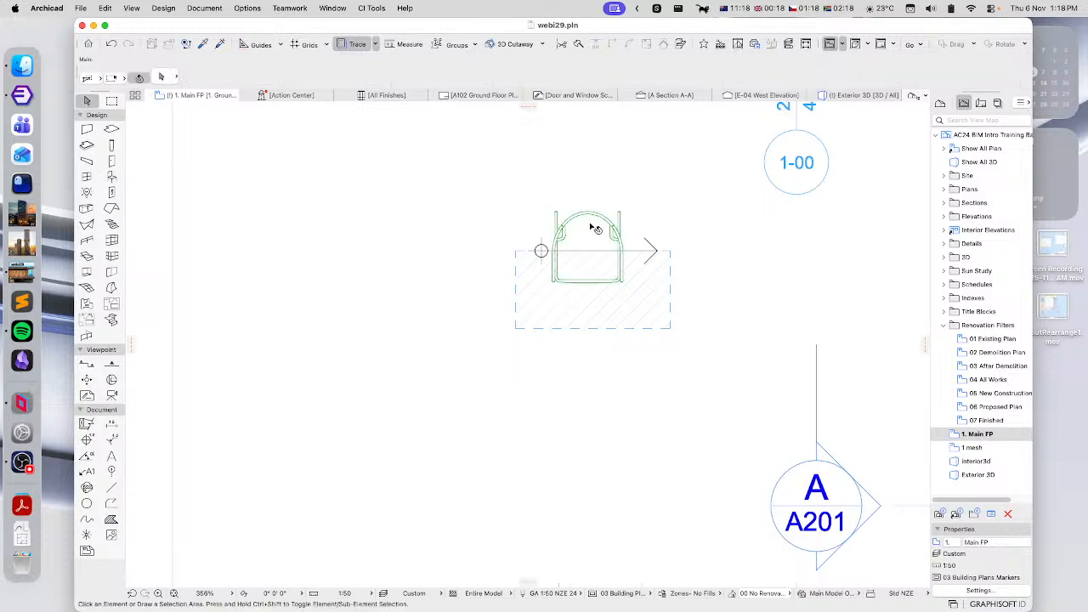
{"action": "left_click", "coordinate": [597, 223]}
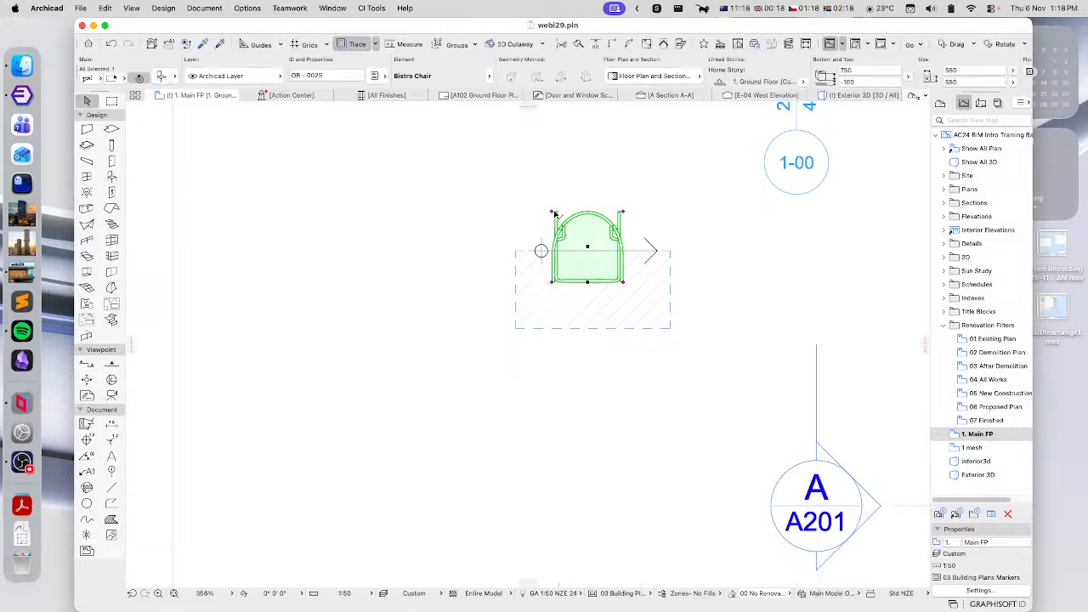
{"action": "left_click", "coordinate": [586, 248]}
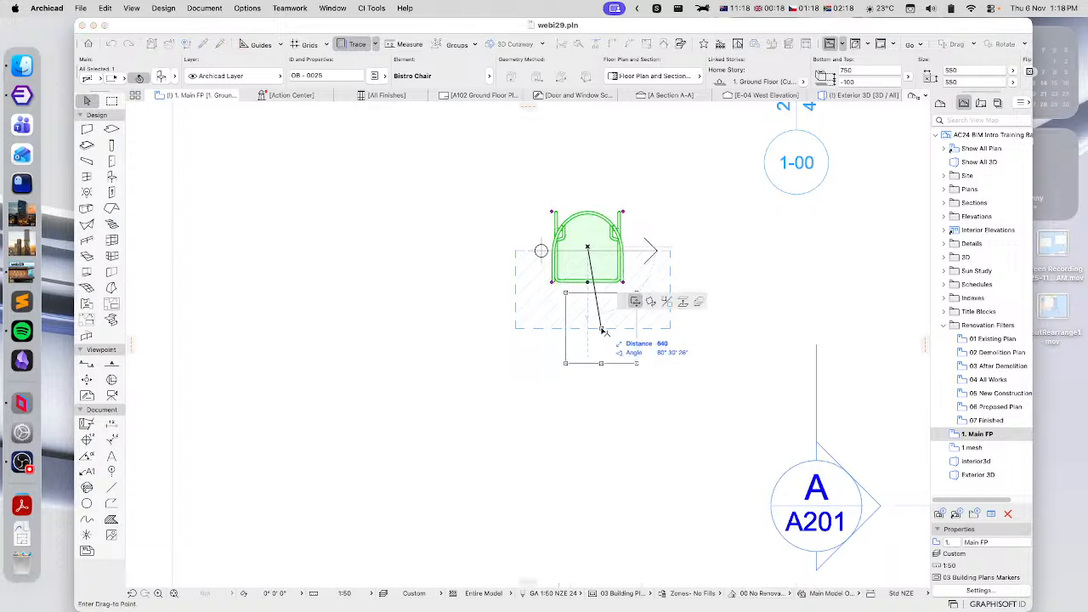
{"action": "left_click", "coordinate": [579, 291]}
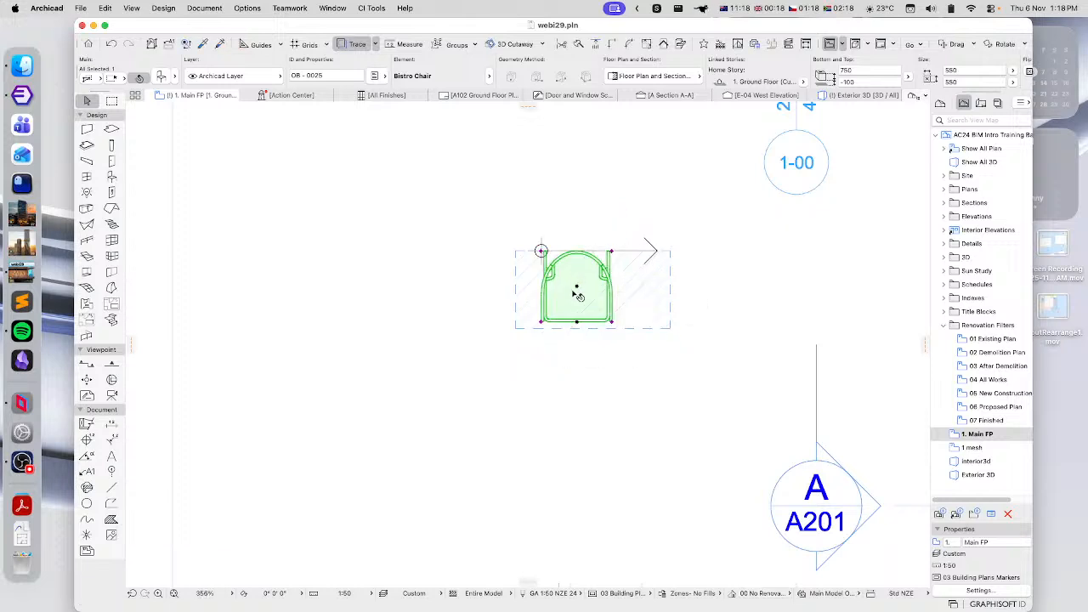
Shift the chair about 66 mm to the right and about 71 mm down within the clearance.
{"action": "scroll", "coordinate": [602, 288], "scroll_direction": "up", "scroll_amount": 3}
{"action": "scroll", "coordinate": [602, 287], "scroll_direction": "up", "scroll_amount": 1}
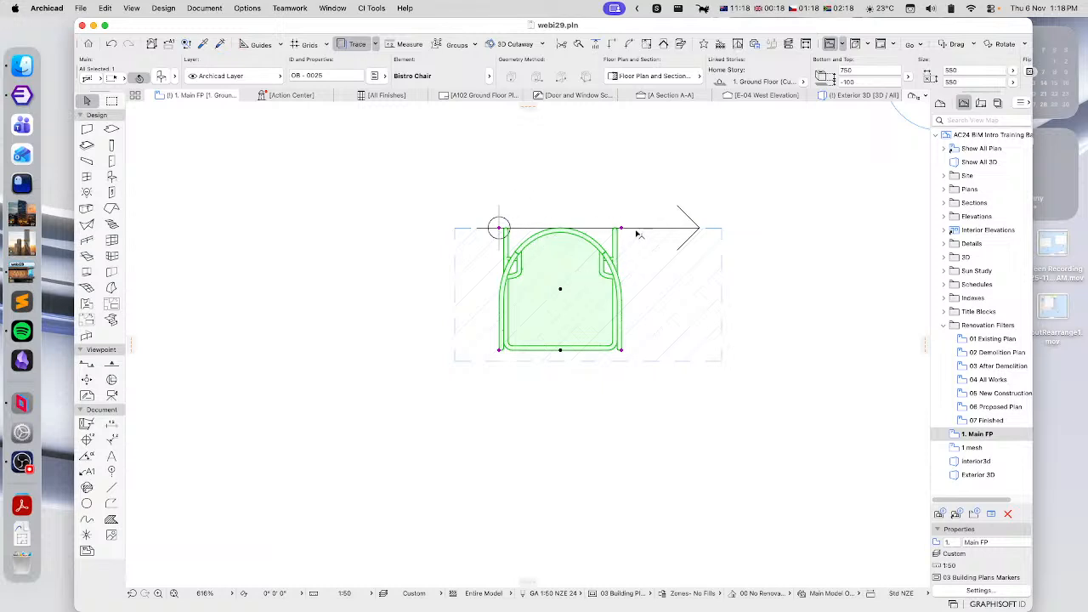
{"action": "left_click", "coordinate": [560, 292]}
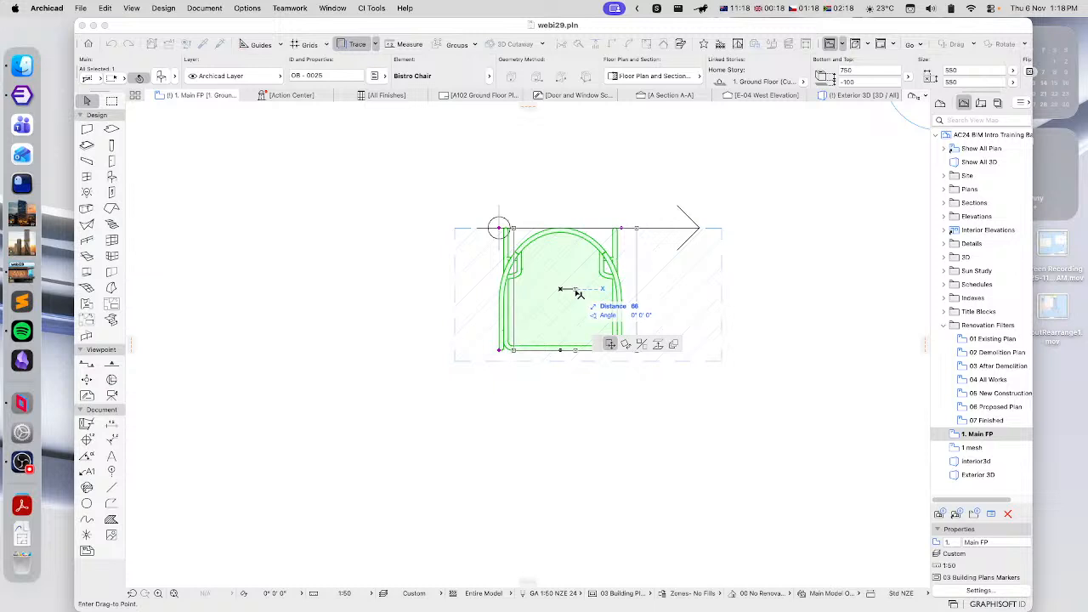
{"action": "left_click", "coordinate": [576, 290]}
{"action": "left_click", "coordinate": [576, 290]}
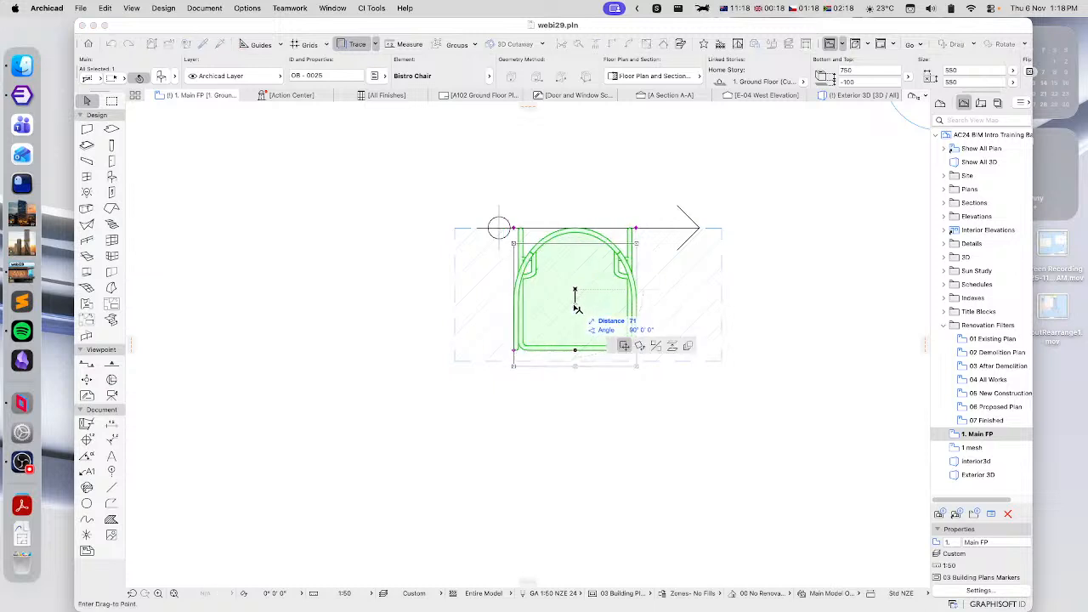
{"action": "left_click", "coordinate": [576, 306]}
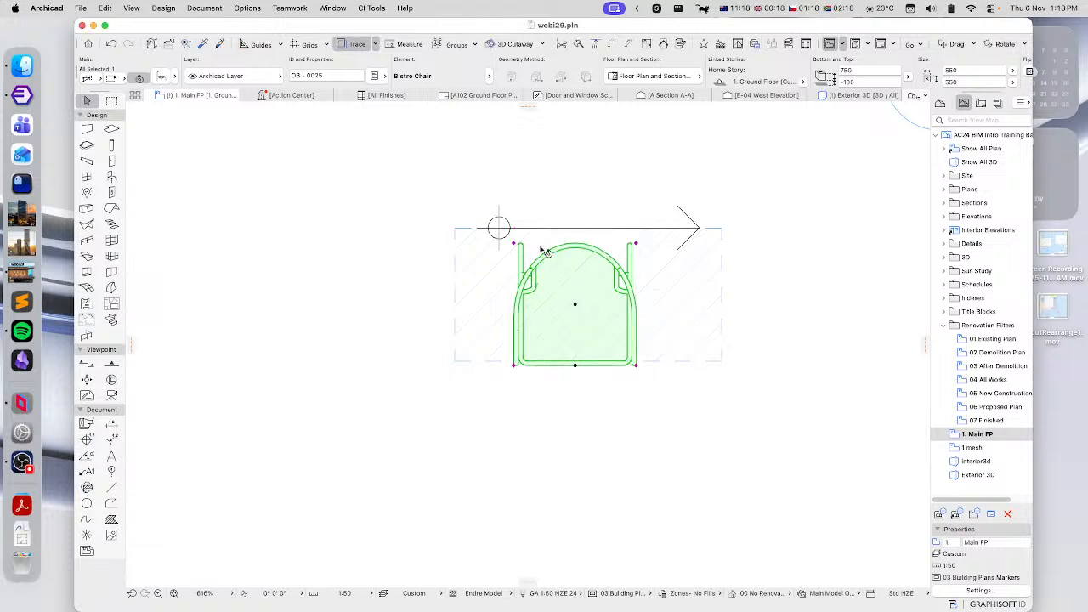
Stretch the left and right bounds of the Ci Set Clearance inward so they sit close to both sides of the chair.
{"action": "left_click", "coordinate": [685, 316]}
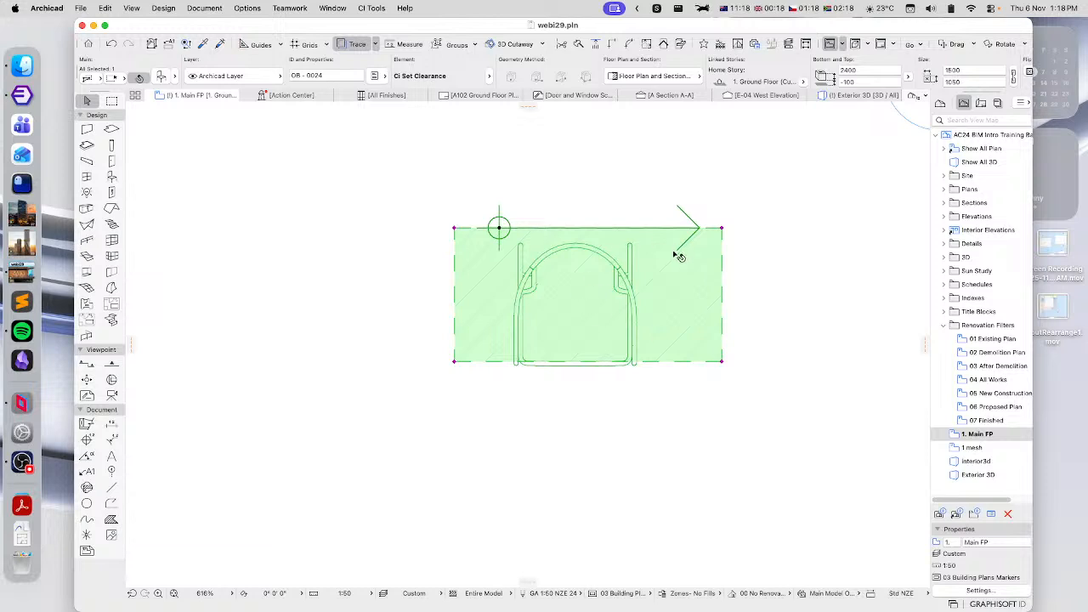
{"action": "left_click", "coordinate": [455, 228]}
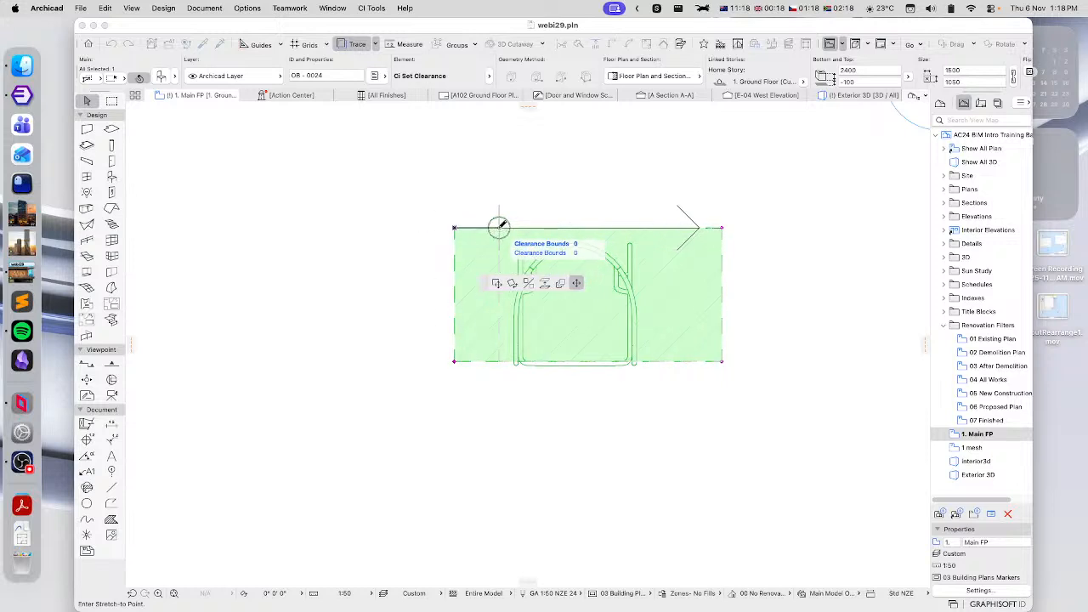
{"action": "left_click", "coordinate": [489, 228]}
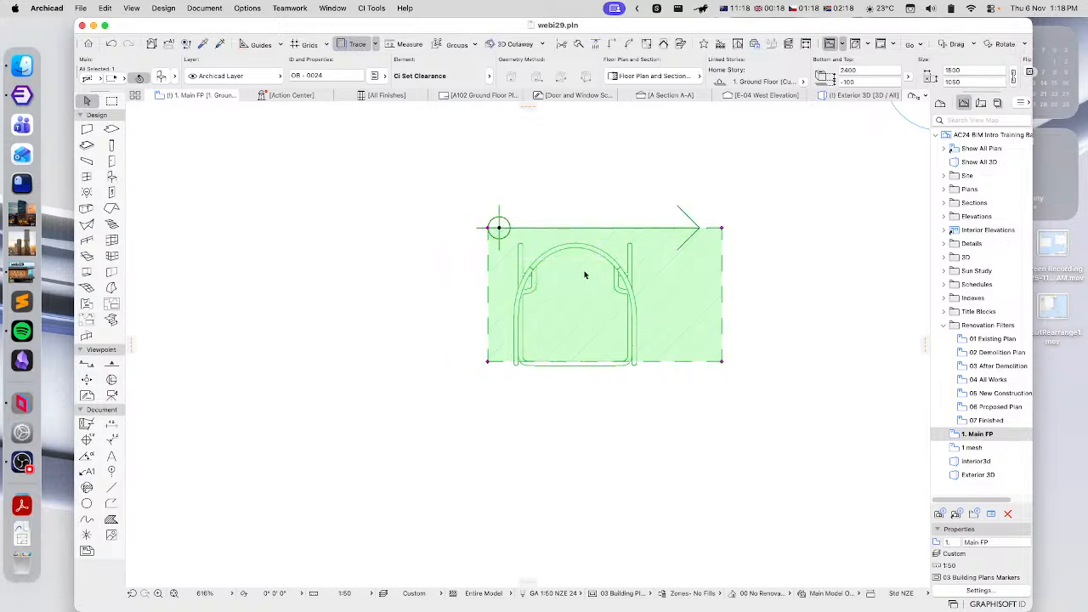
{"action": "left_click", "coordinate": [722, 229]}
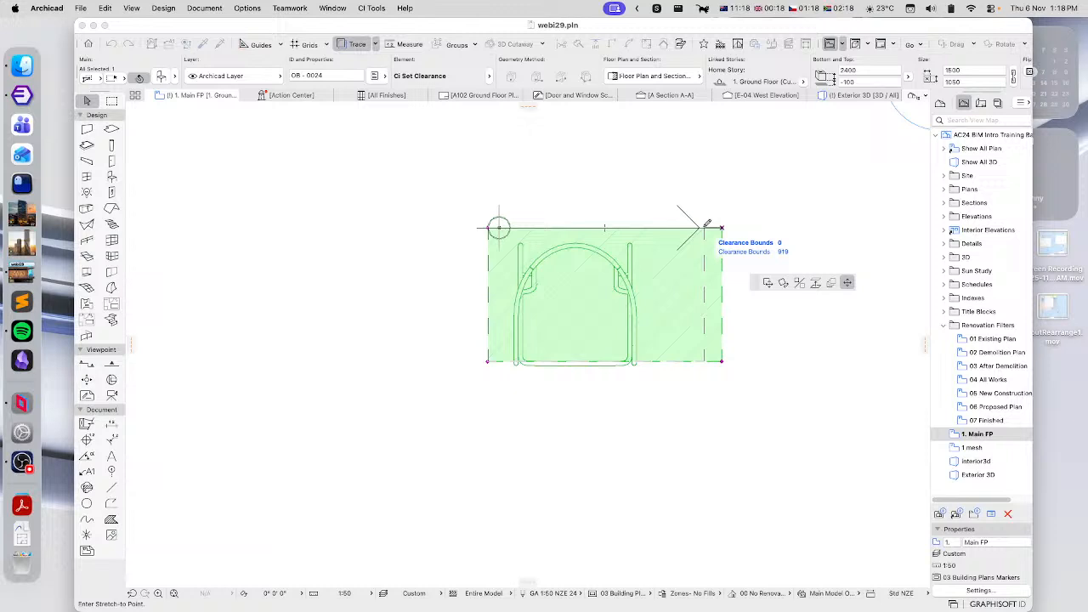
{"action": "left_click", "coordinate": [659, 229]}
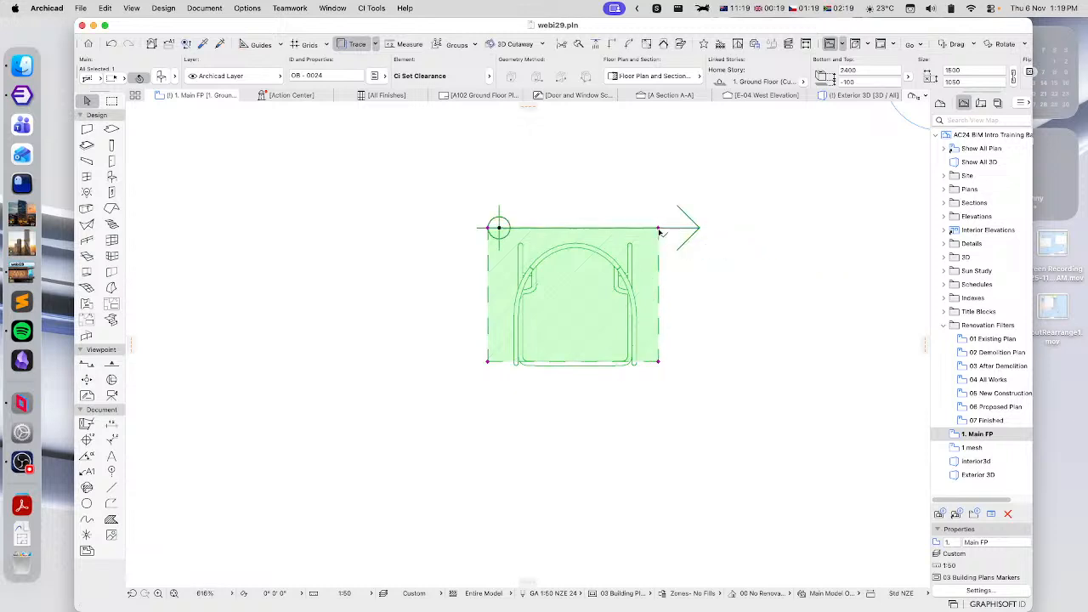
Extend the clearance in front of the chair to a bound of about 934 mm and widen its right side slightly.
{"action": "left_click", "coordinate": [658, 361]}
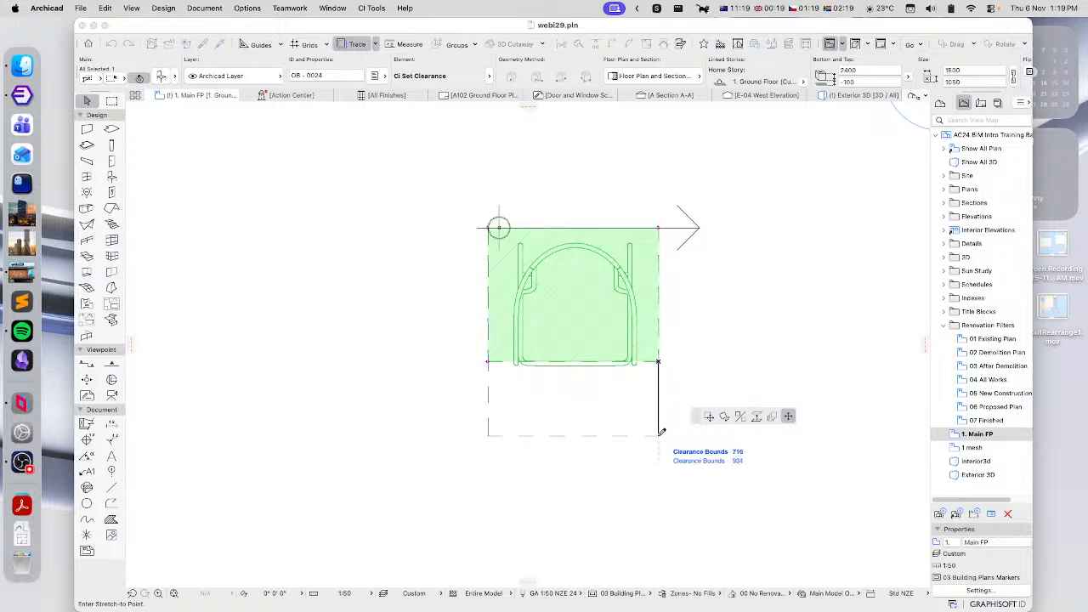
{"action": "left_click", "coordinate": [660, 435]}
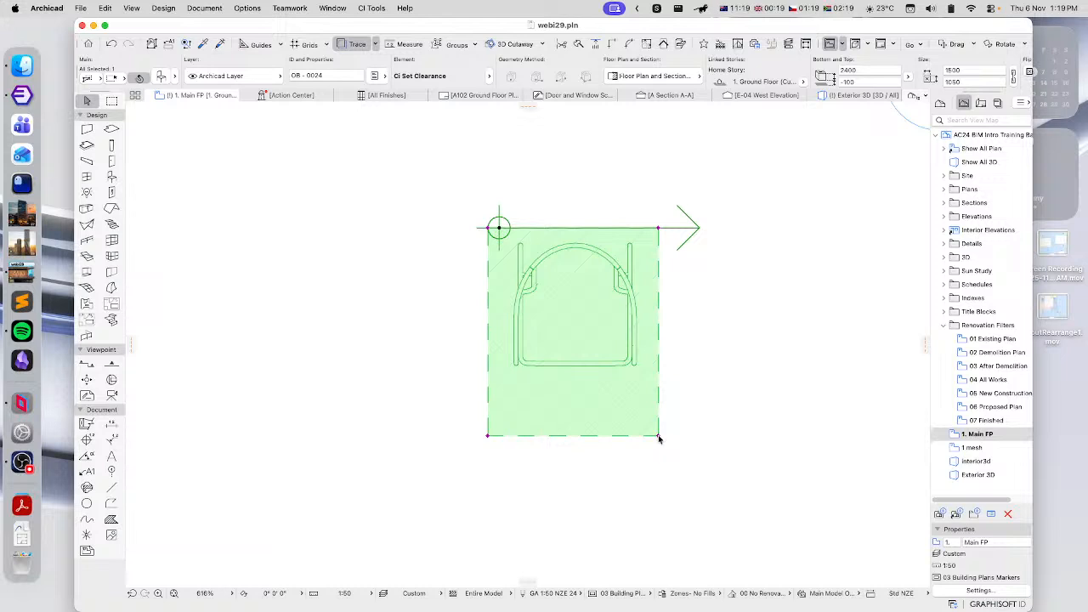
{"action": "left_click", "coordinate": [658, 437]}
{"action": "left_click", "coordinate": [664, 436]}
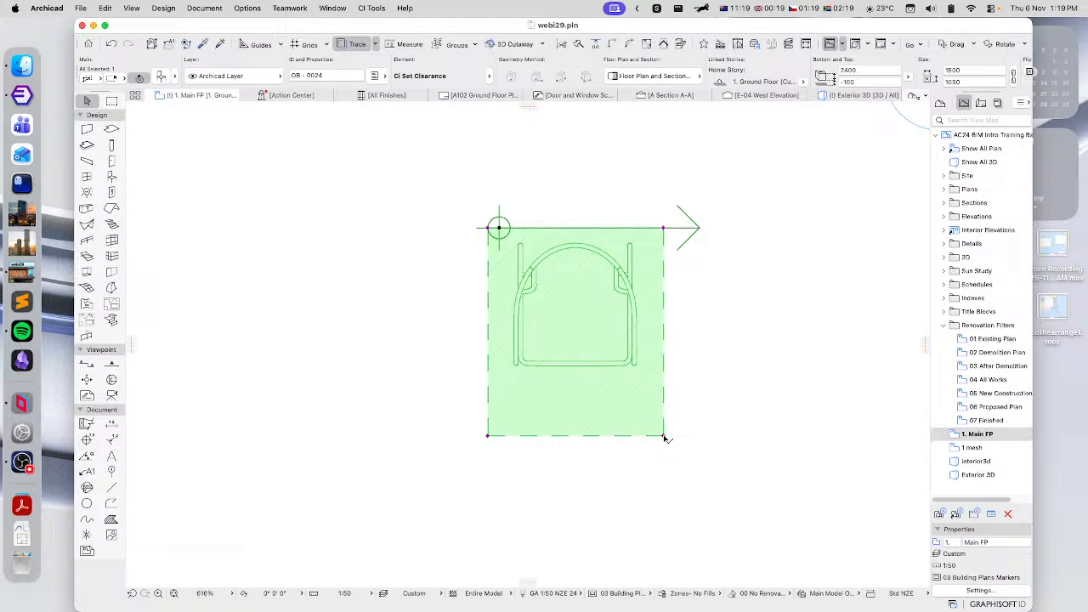
{"action": "left_click", "coordinate": [671, 320]}
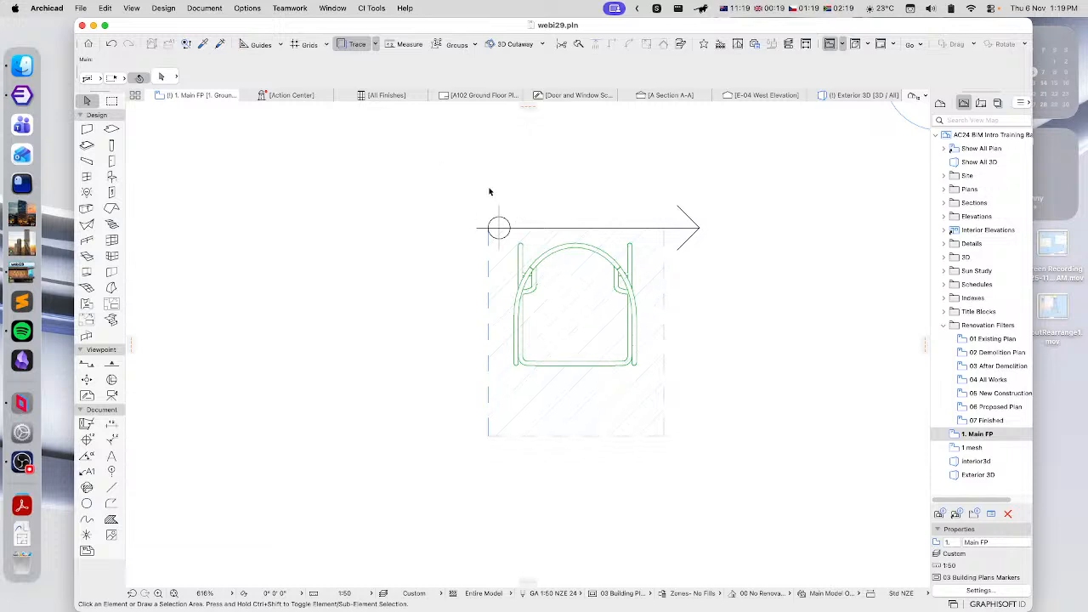
Save the chair and its clearance as a set named Chair Set 01 in the Embedded Library, keeping the original objects.
{"action": "scroll", "coordinate": [620, 327], "scroll_direction": "down", "scroll_amount": 5}
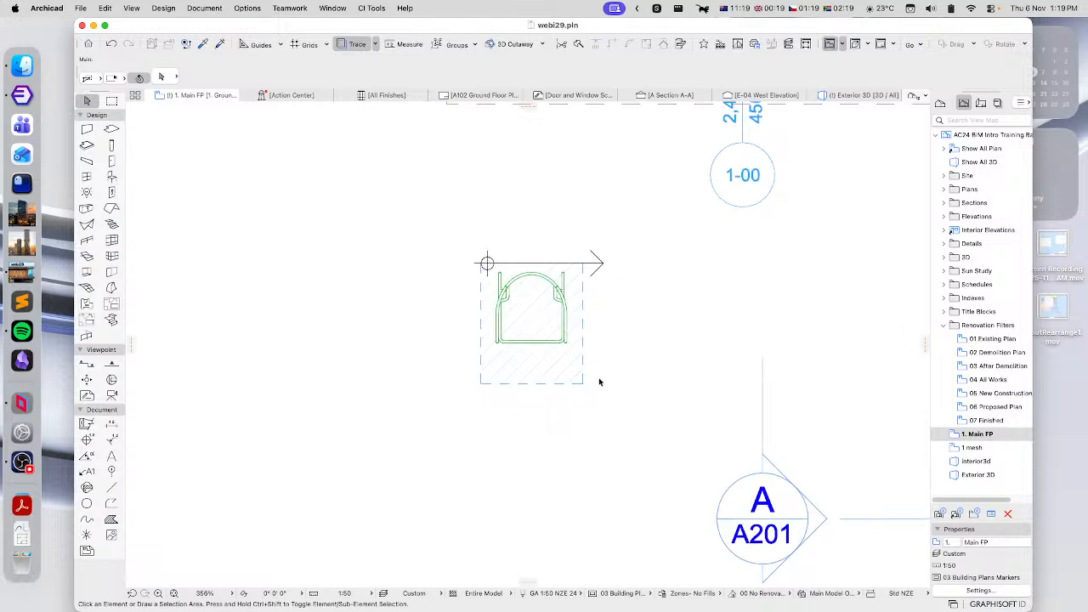
{"action": "scroll", "coordinate": [598, 382], "scroll_direction": "down", "scroll_amount": 5}
{"action": "left_click_drag", "start_coordinate": [476, 274], "coordinate": [653, 441]}
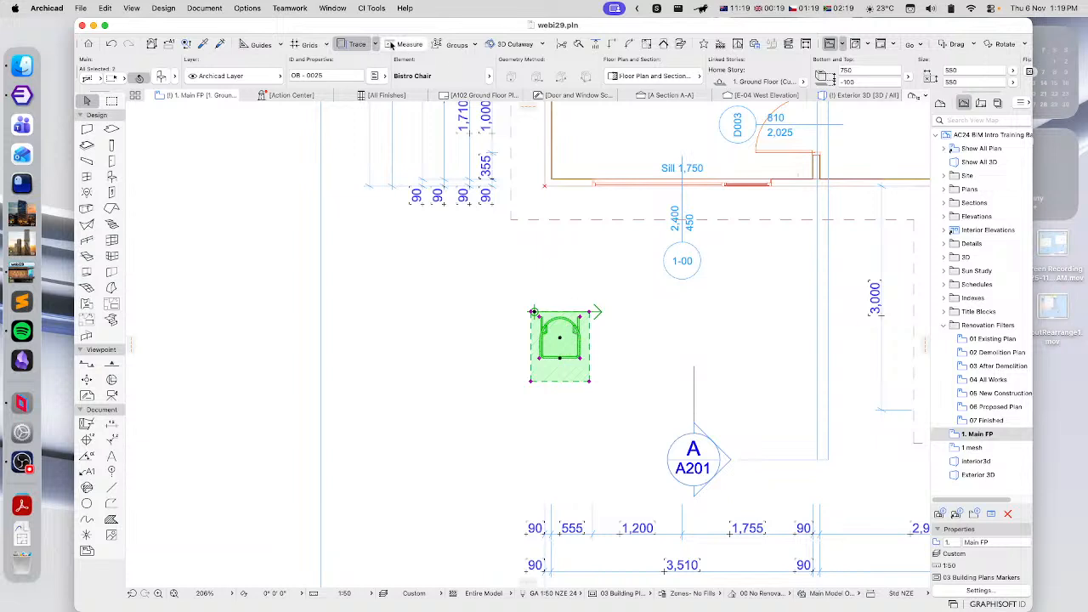
{"action": "left_click", "coordinate": [368, 9]}
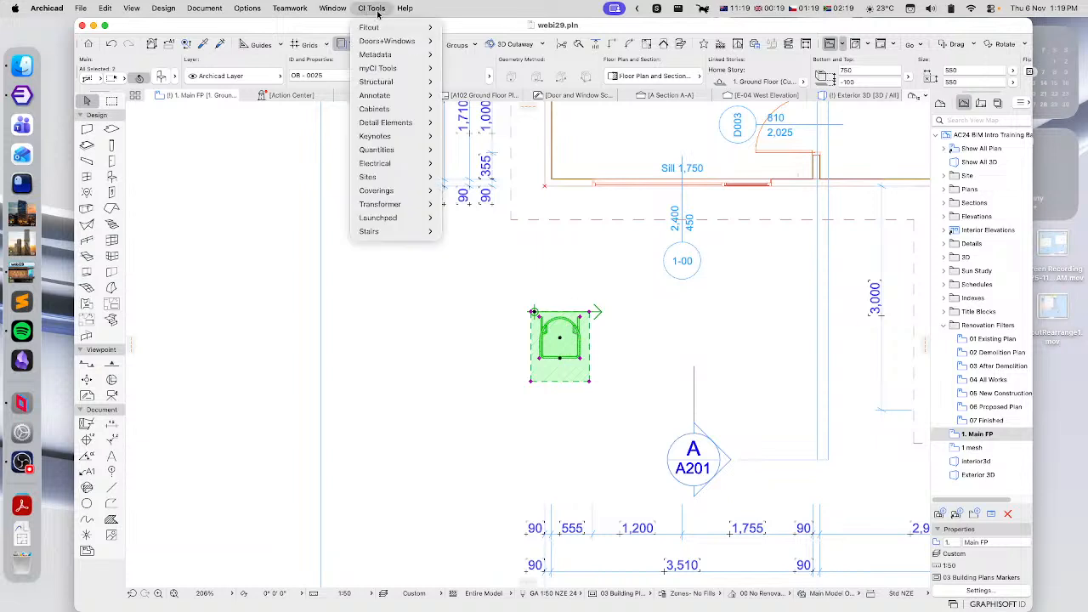
{"action": "mouse_move", "coordinate": [383, 28]}
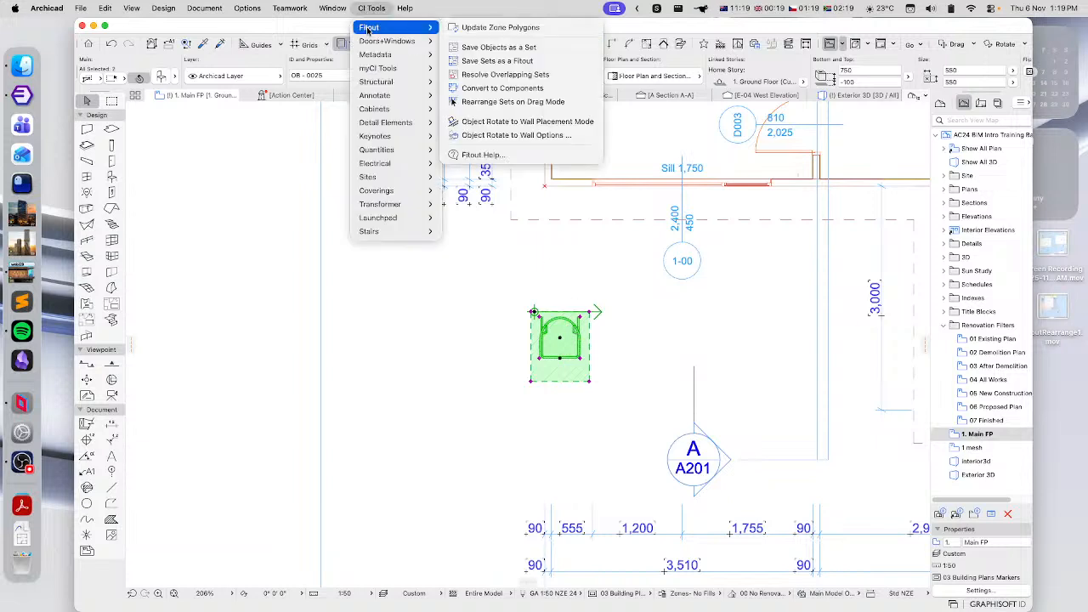
{"action": "left_click", "coordinate": [495, 47]}
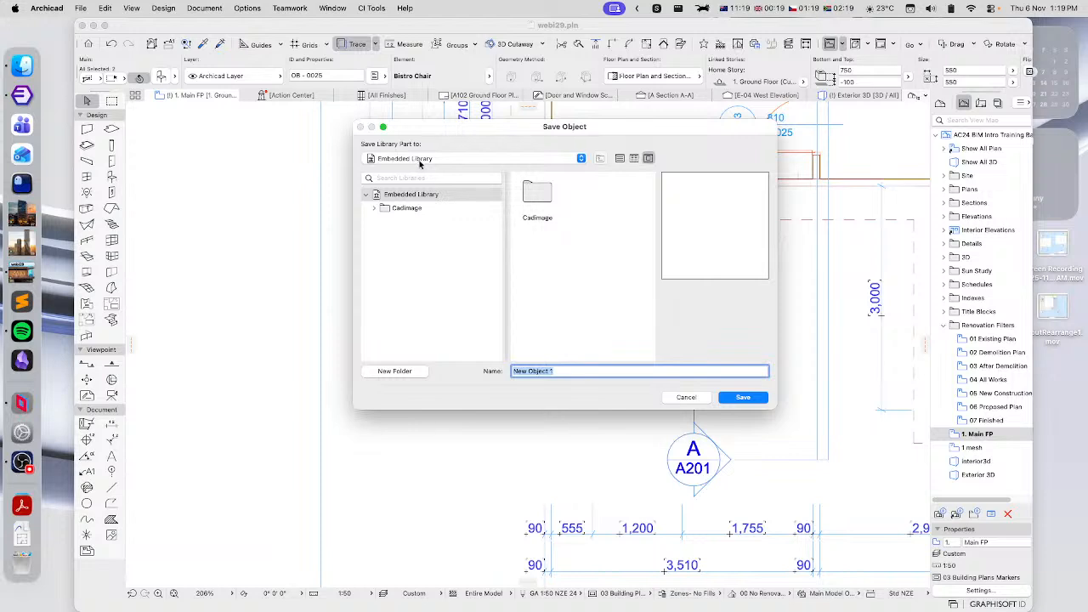
{"action": "type", "text": "Ch"}
{"action": "type", "text": "air Set 01"}
{"action": "left_click", "coordinate": [750, 401]}
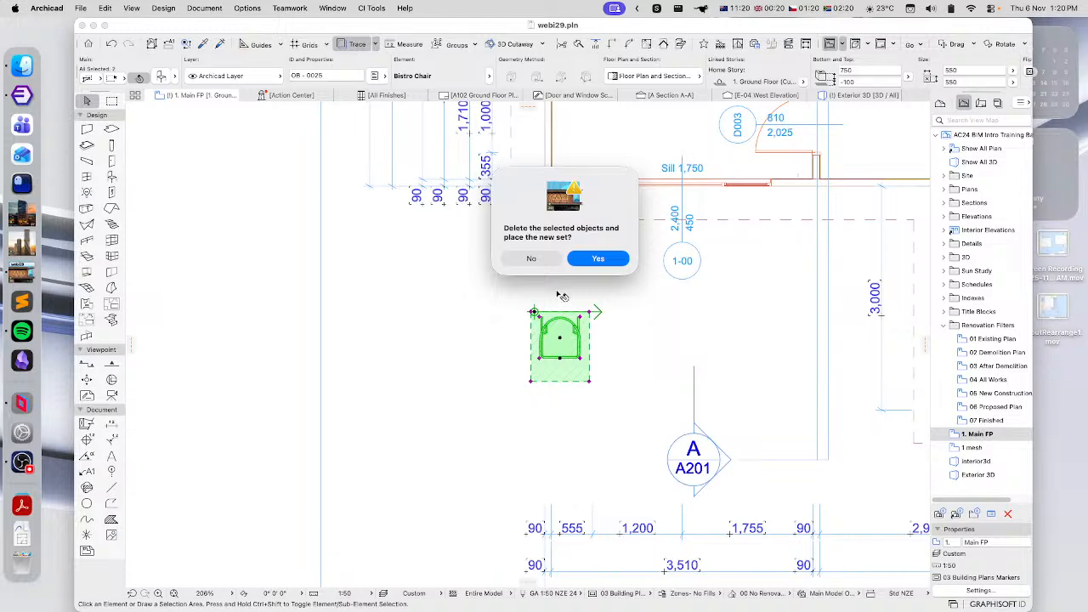
{"action": "left_click", "coordinate": [527, 258]}
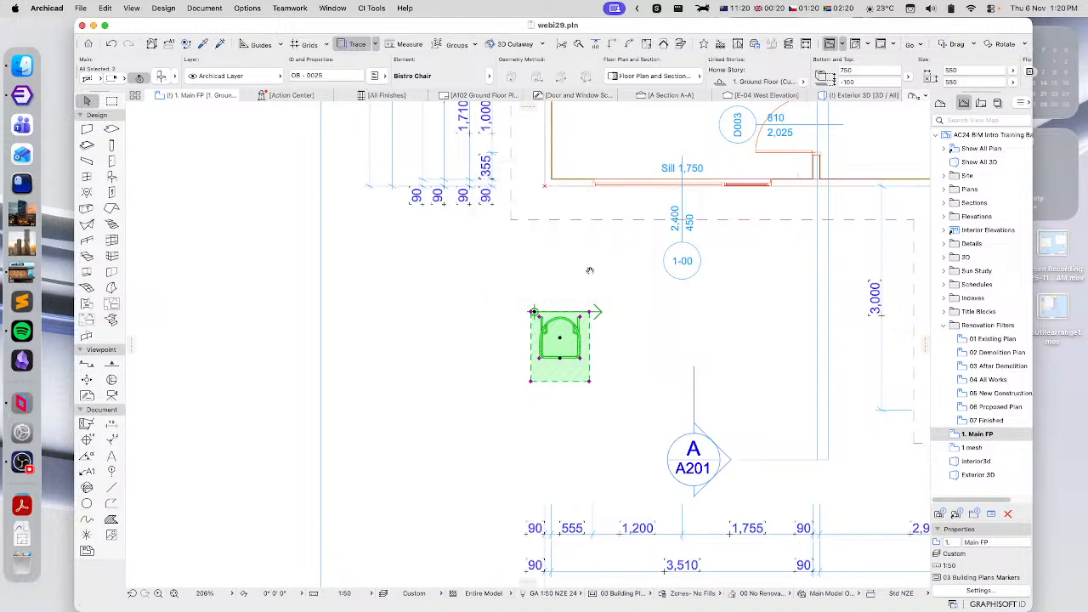
Place Chair Set 01 with its default set settings inside Bedroom 1 near the room's upper-left corner.
{"action": "middle_click_drag", "start_coordinate": [589, 270], "coordinate": [442, 352]}
{"action": "key", "text": "Escape"}
{"action": "middle_click_drag", "start_coordinate": [547, 227], "coordinate": [535, 399]}
{"action": "middle_click_drag", "start_coordinate": [521, 258], "coordinate": [544, 329]}
{"action": "middle_click_drag", "start_coordinate": [567, 261], "coordinate": [561, 264]}
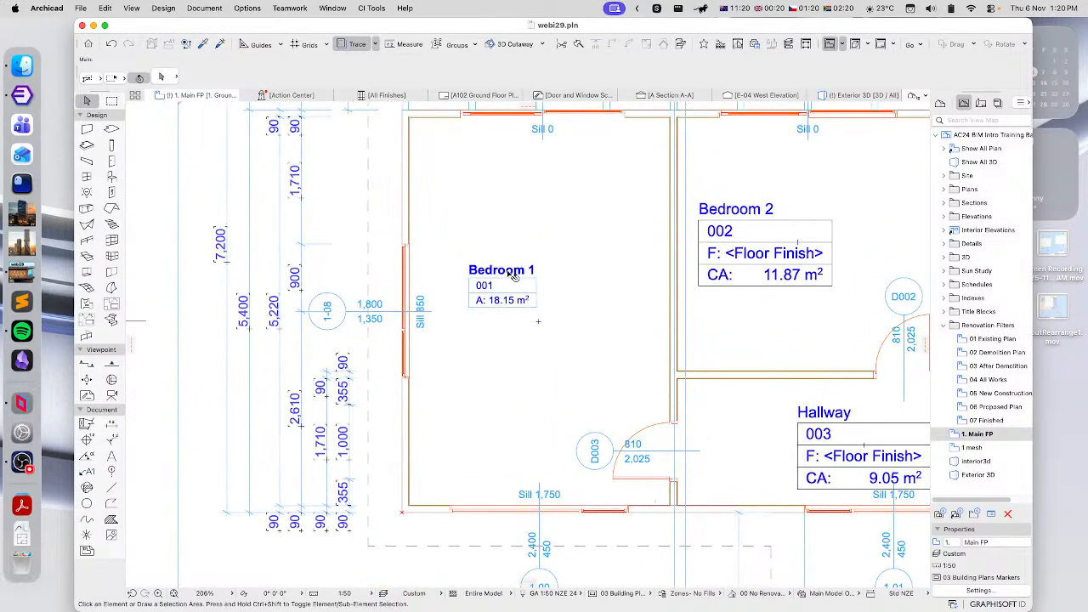
{"action": "left_click", "coordinate": [112, 305]}
{"action": "double_click", "coordinate": [112, 304]}
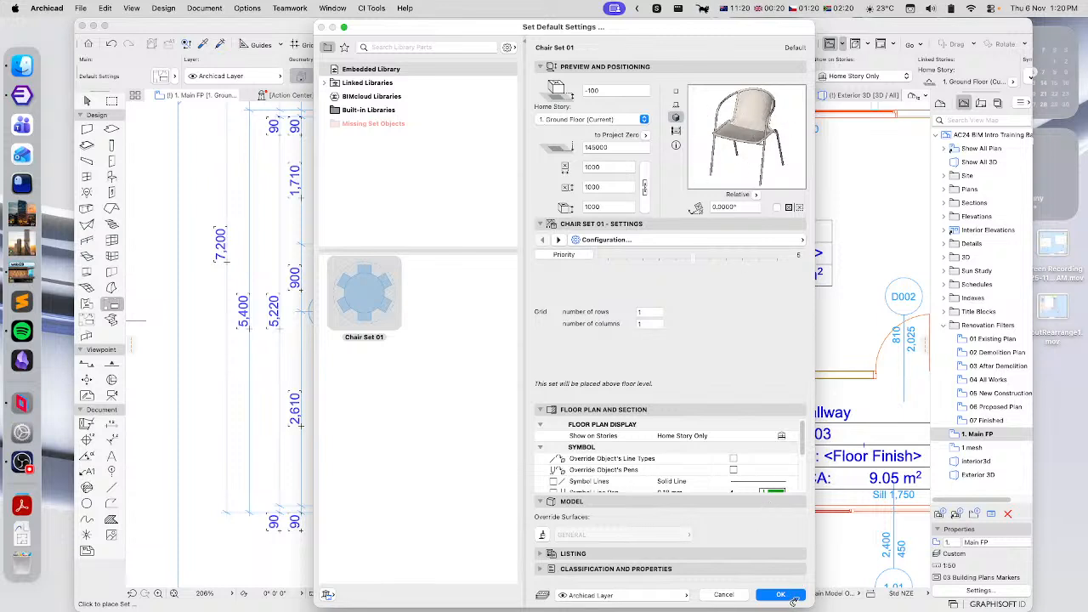
{"action": "left_click", "coordinate": [780, 595]}
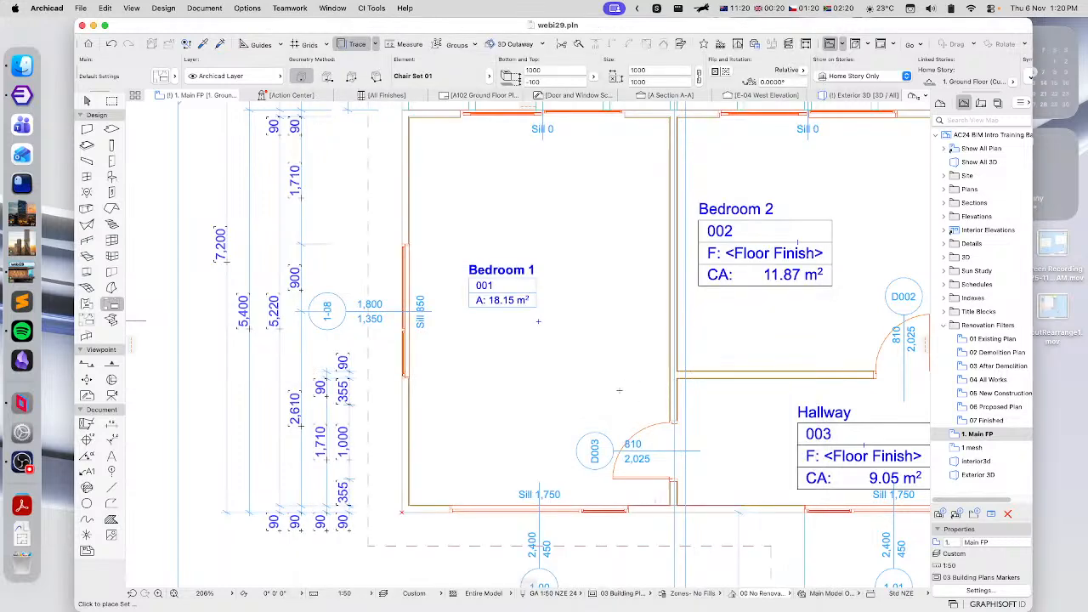
{"action": "left_click", "coordinate": [436, 134]}
{"action": "scroll", "coordinate": [549, 202], "scroll_direction": "up", "scroll_amount": 3}
{"action": "scroll", "coordinate": [549, 202], "scroll_direction": "left", "scroll_amount": 2}
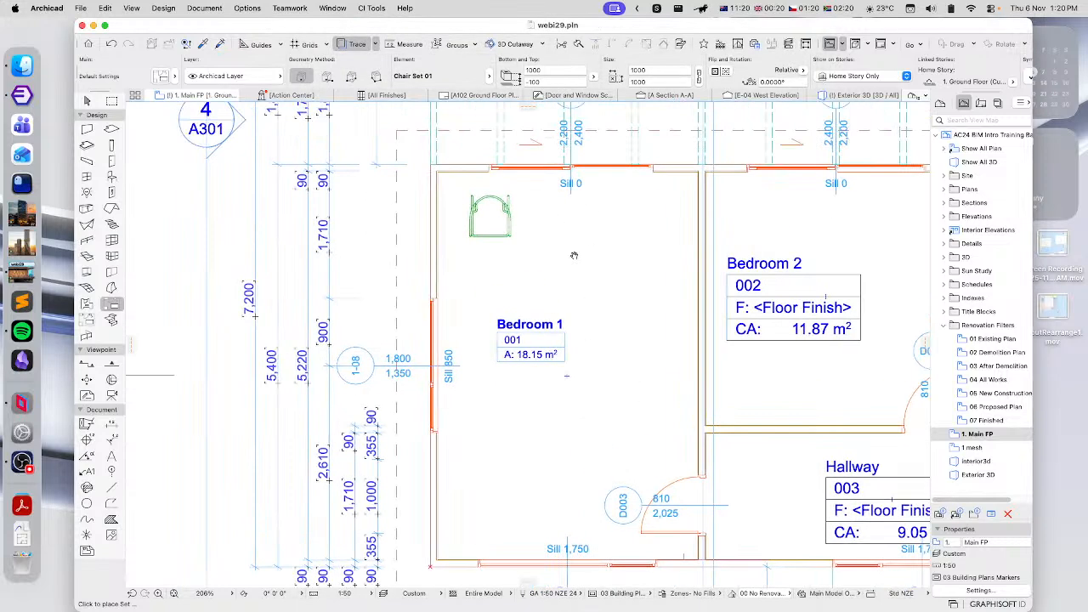
Move the placed Chair Set 01 against Bedroom 1's left wall, close to the upper corner.
{"action": "left_click", "coordinate": [87, 101]}
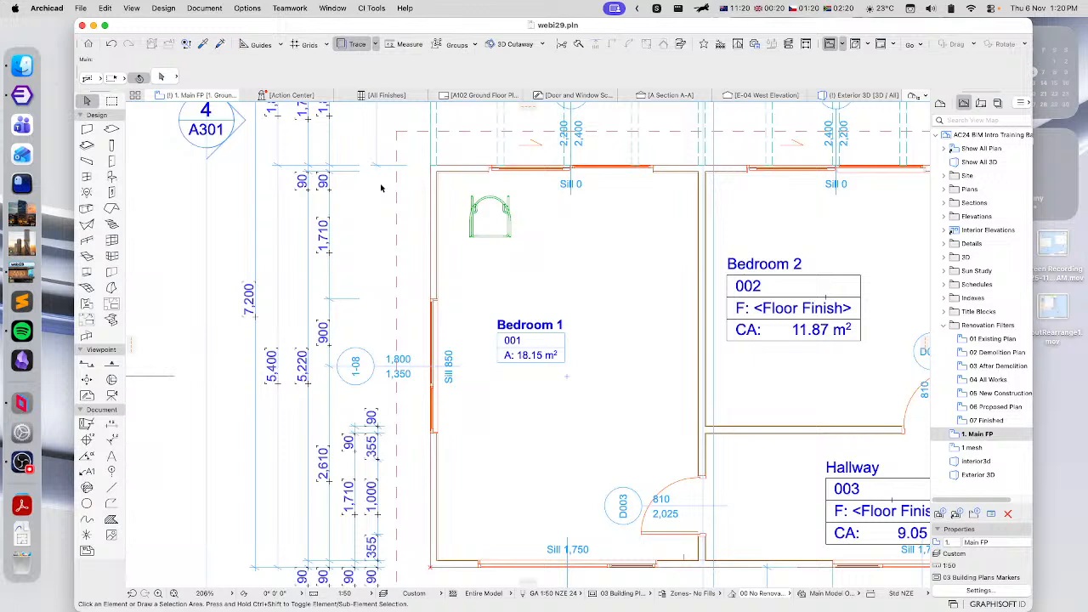
{"action": "left_click", "coordinate": [489, 218]}
{"action": "left_click", "coordinate": [489, 237]}
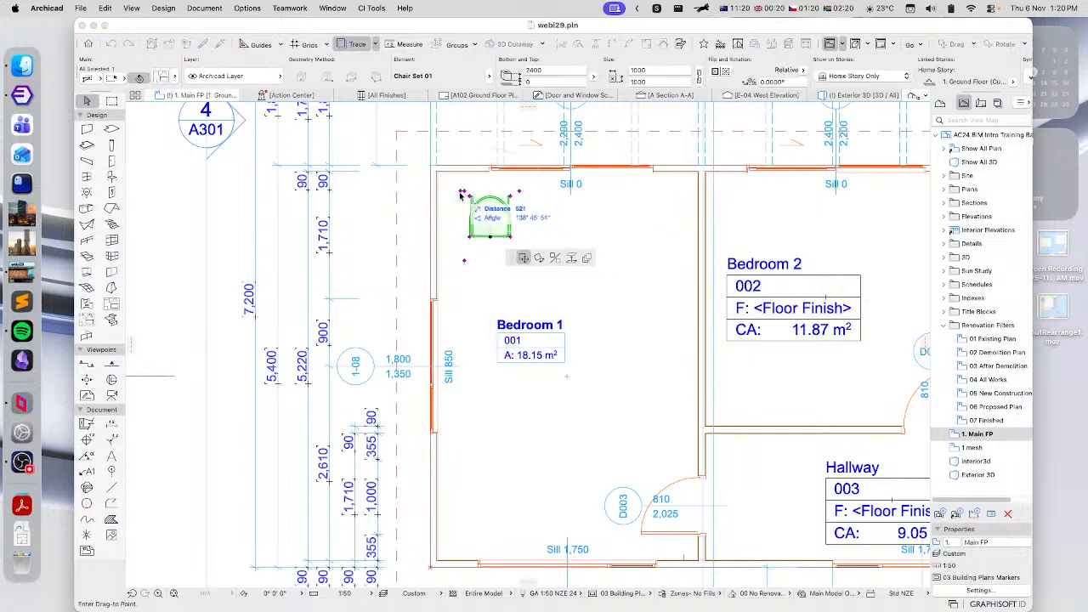
{"action": "left_click", "coordinate": [467, 235]}
{"action": "left_click", "coordinate": [467, 218]}
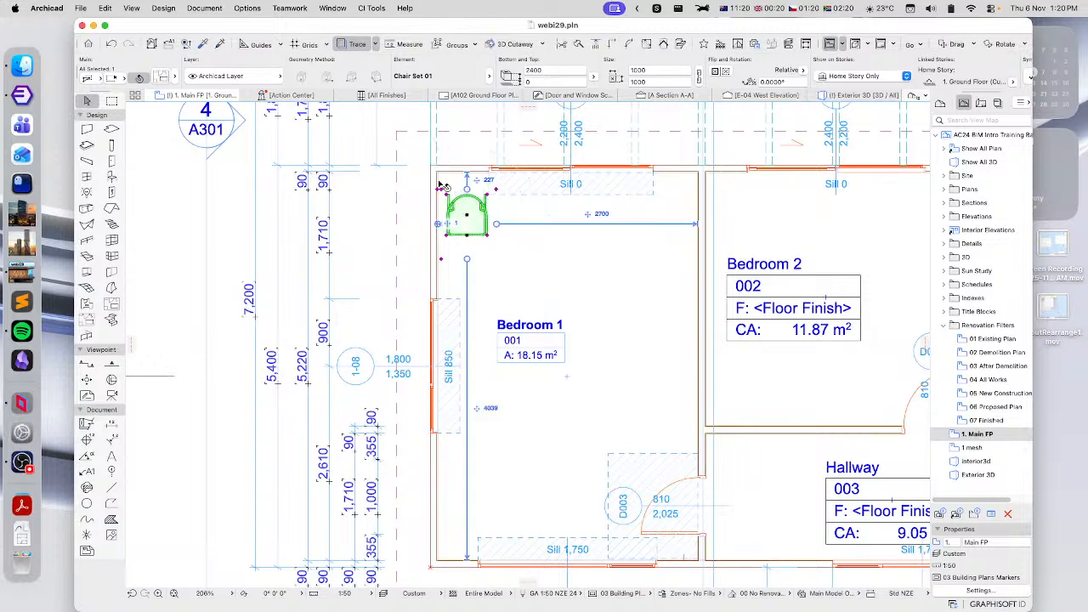
{"action": "scroll", "coordinate": [471, 209], "scroll_direction": "up", "scroll_amount": 3}
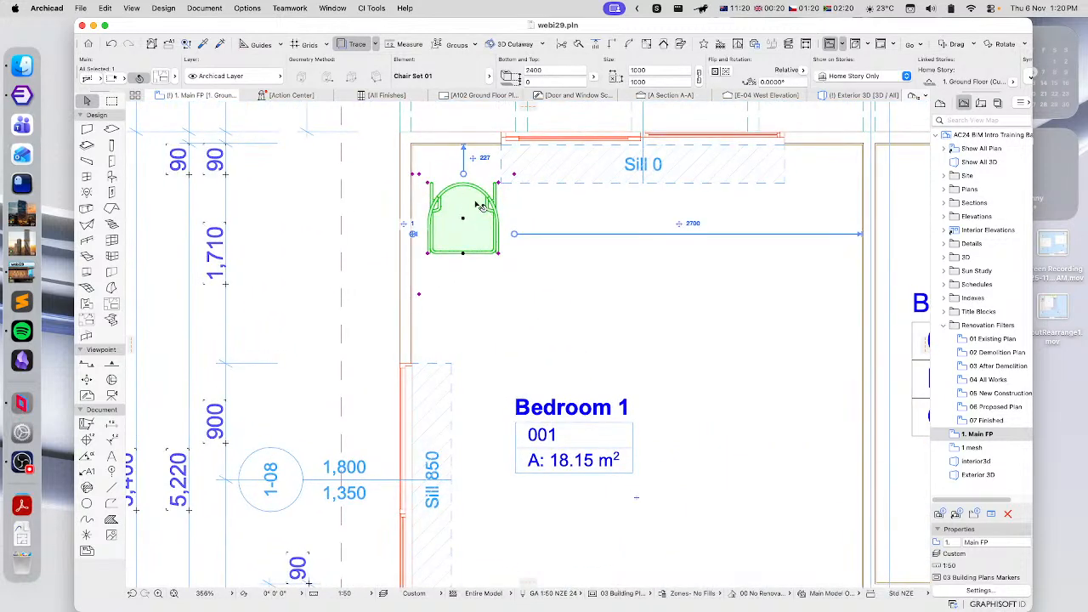
{"action": "scroll", "coordinate": [507, 200], "scroll_direction": "down", "scroll_amount": 3}
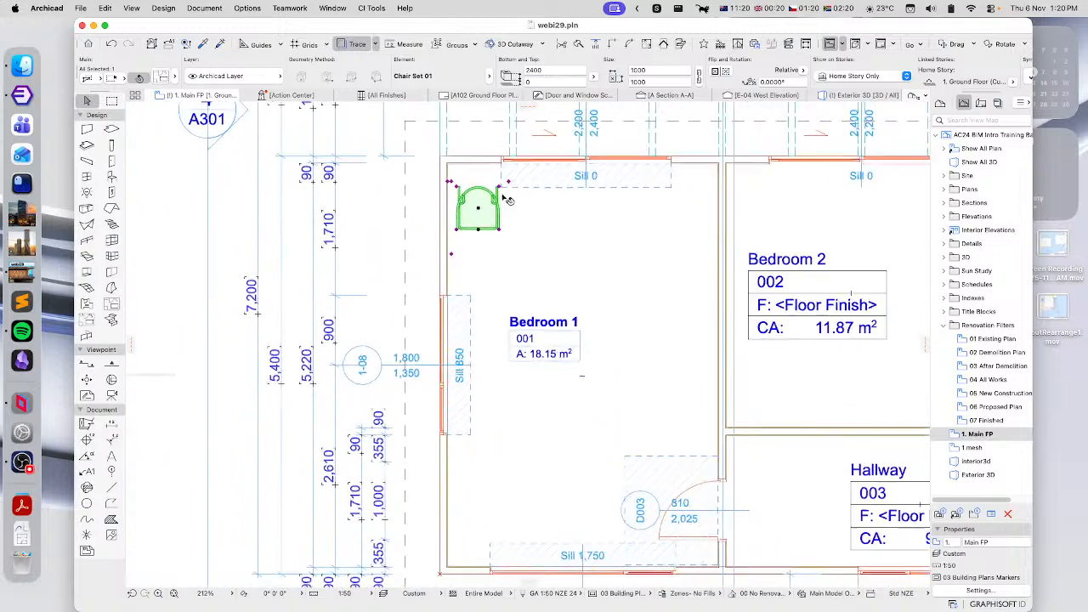
{"action": "scroll", "coordinate": [515, 204], "scroll_direction": "down", "scroll_amount": 2}
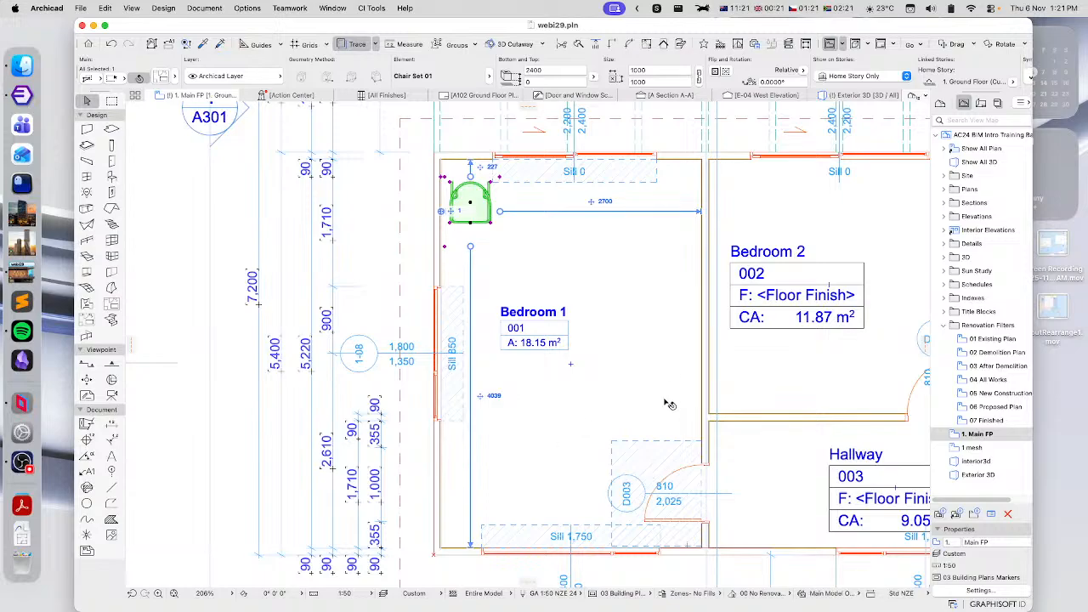
{"action": "scroll", "coordinate": [567, 360], "scroll_direction": "down", "scroll_amount": 3}
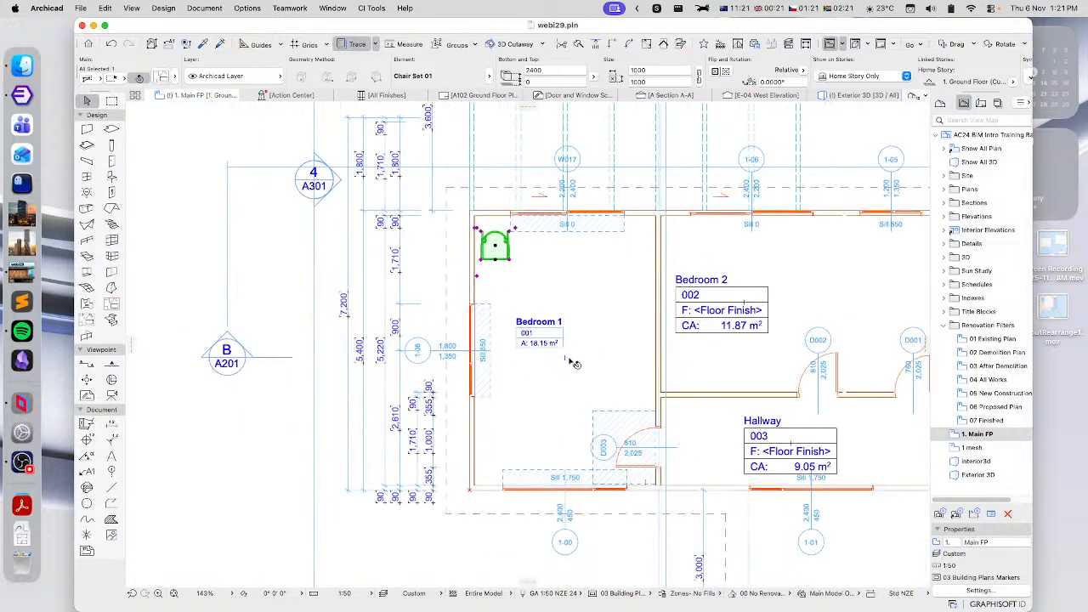
{"action": "scroll", "coordinate": [573, 363], "scroll_direction": "up", "scroll_amount": 4}
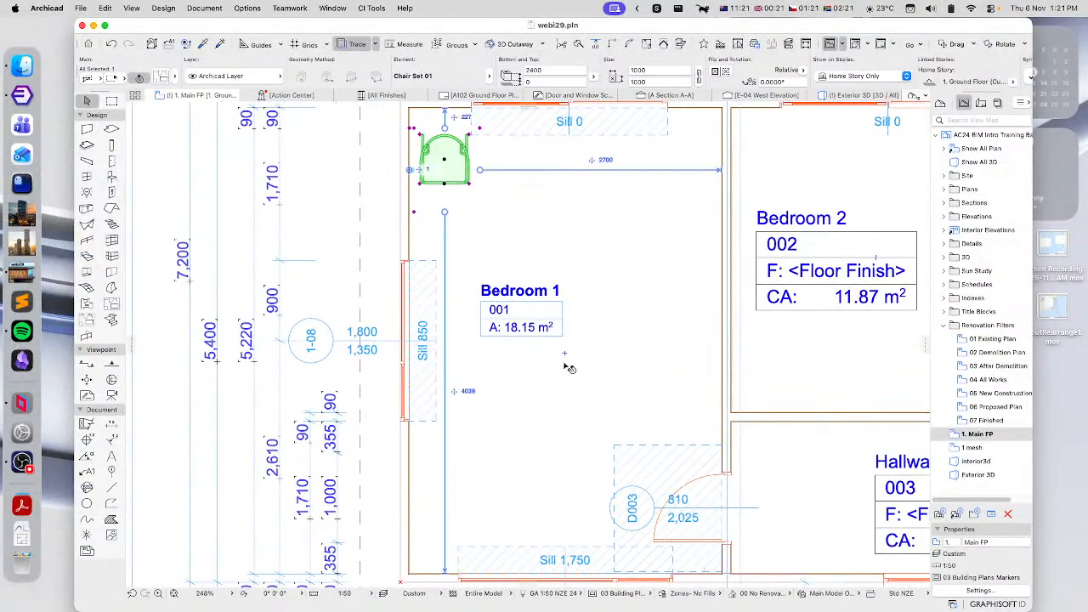
{"action": "scroll", "coordinate": [568, 371], "scroll_direction": "down", "scroll_amount": 2}
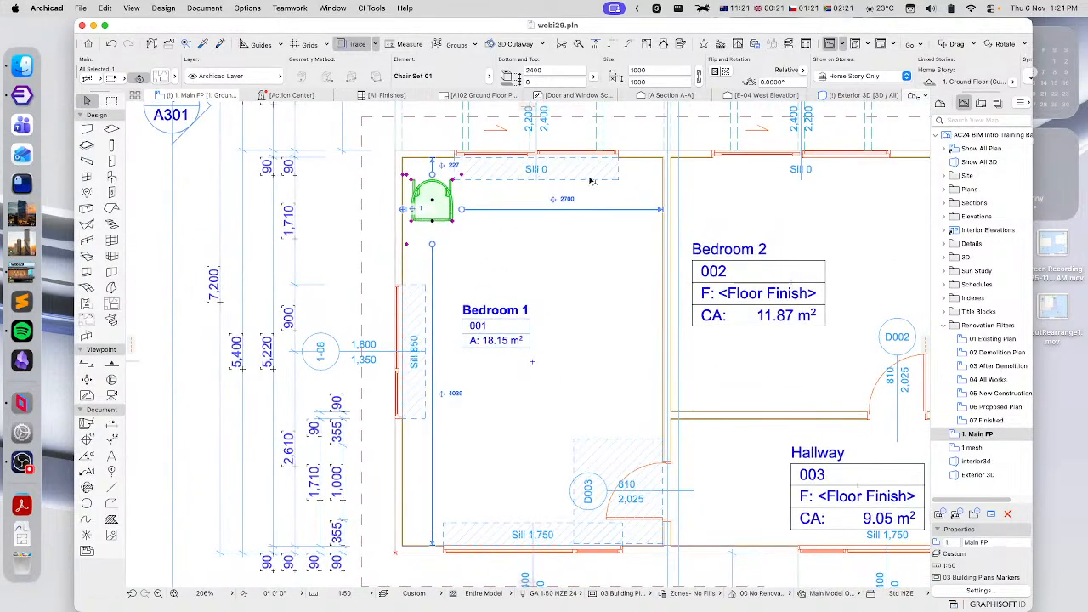
{"action": "scroll", "coordinate": [455, 196], "scroll_direction": "up", "scroll_amount": 7}
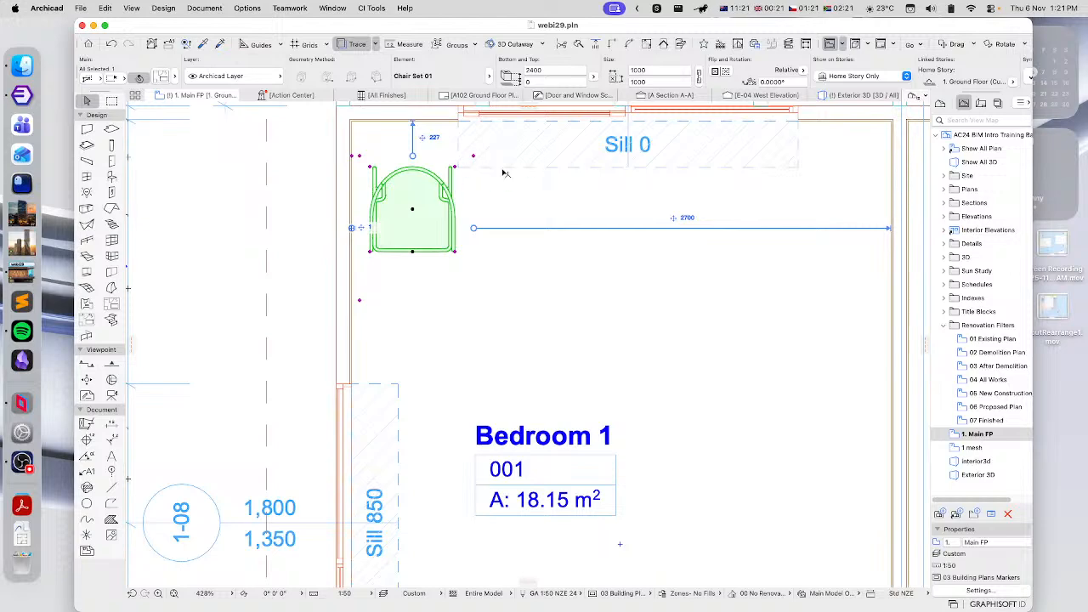
{"action": "scroll", "coordinate": [531, 199], "scroll_direction": "down", "scroll_amount": 5}
{"action": "scroll", "coordinate": [497, 238], "scroll_direction": "down", "scroll_amount": 3}
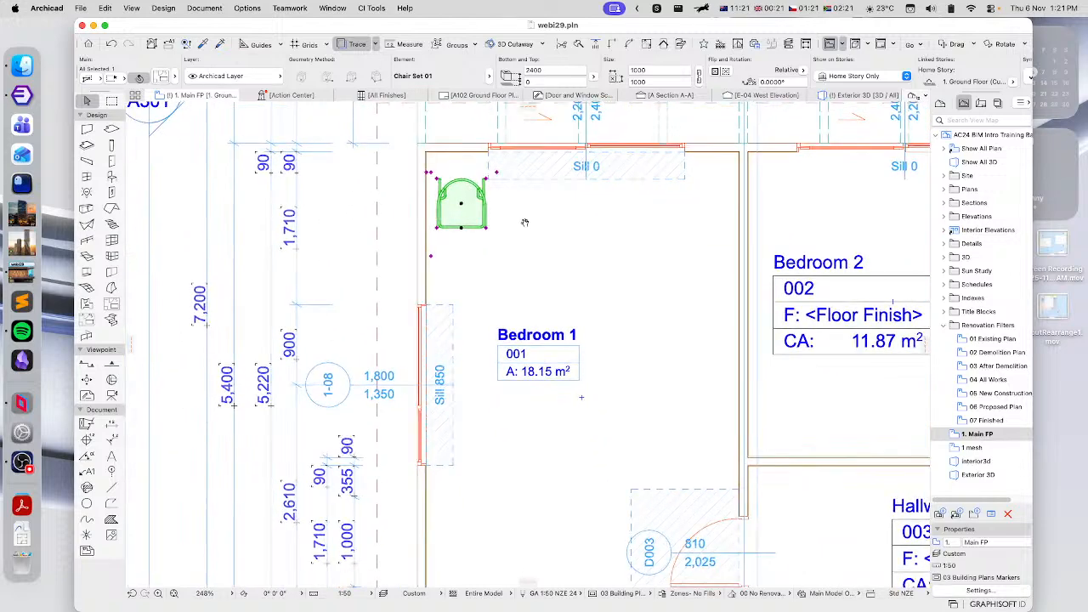
Inspect Bedroom 1's left window clearance and the door D003 circulation set, including the door set's settings and 2D preview.
{"action": "left_click", "coordinate": [430, 299]}
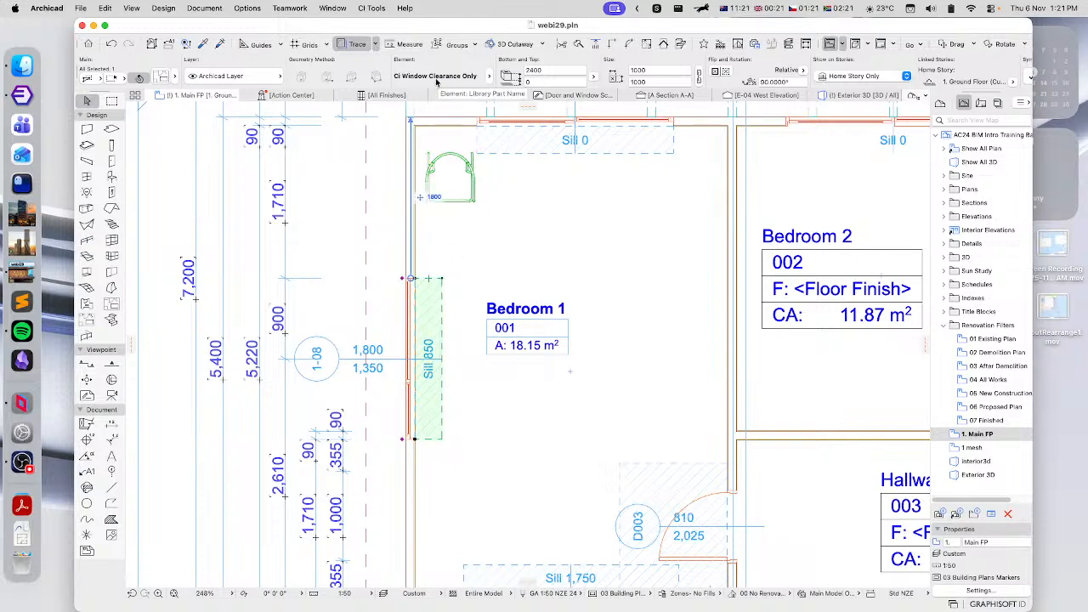
{"action": "scroll", "coordinate": [649, 373], "scroll_direction": "down", "scroll_amount": 3}
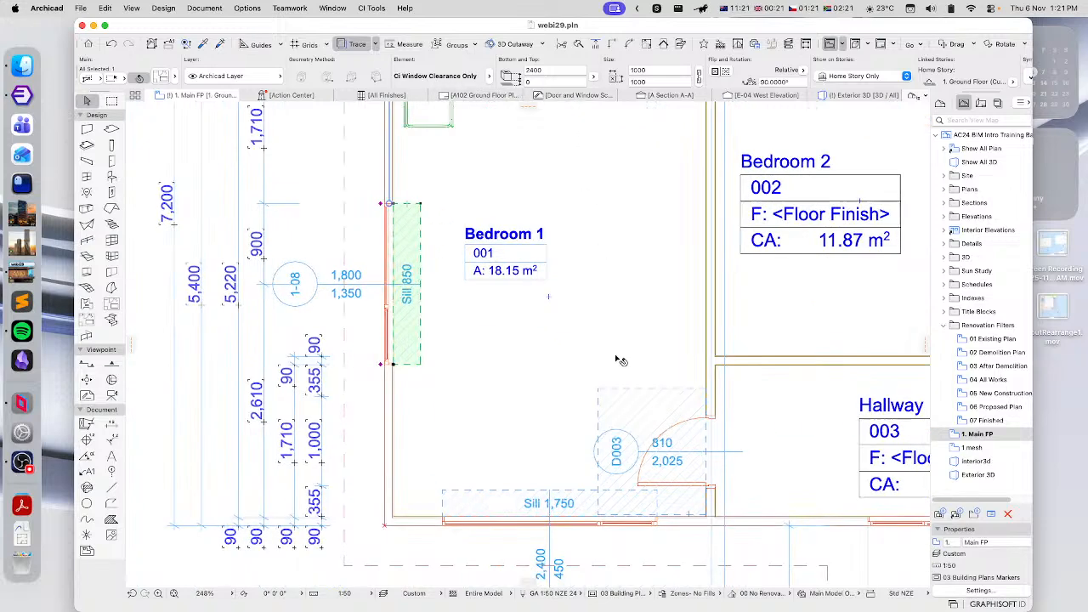
{"action": "left_click", "coordinate": [602, 401]}
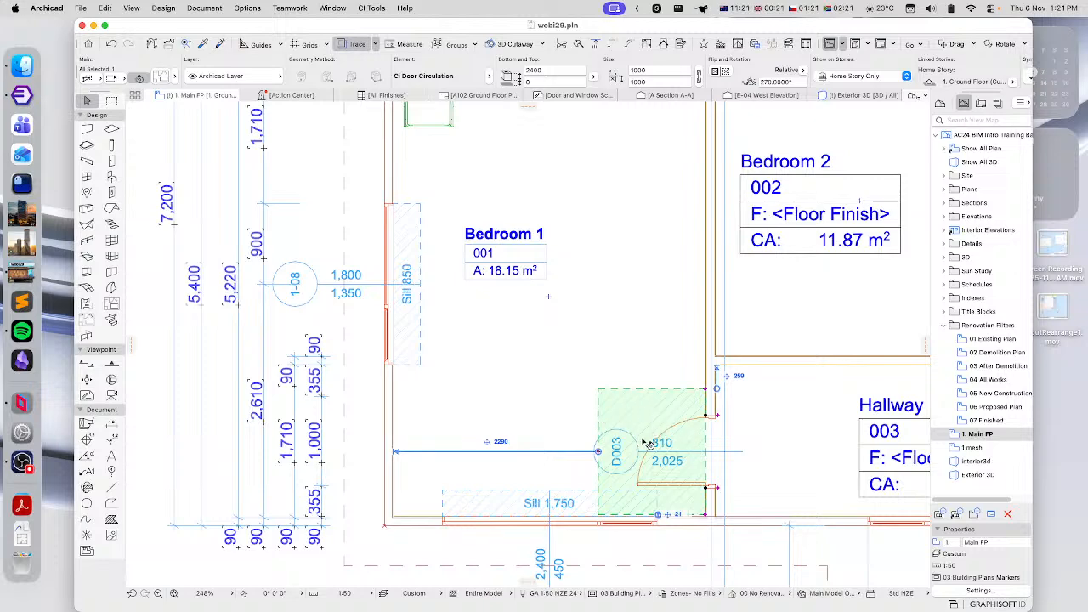
{"action": "scroll", "coordinate": [600, 400], "scroll_direction": "down", "scroll_amount": 2}
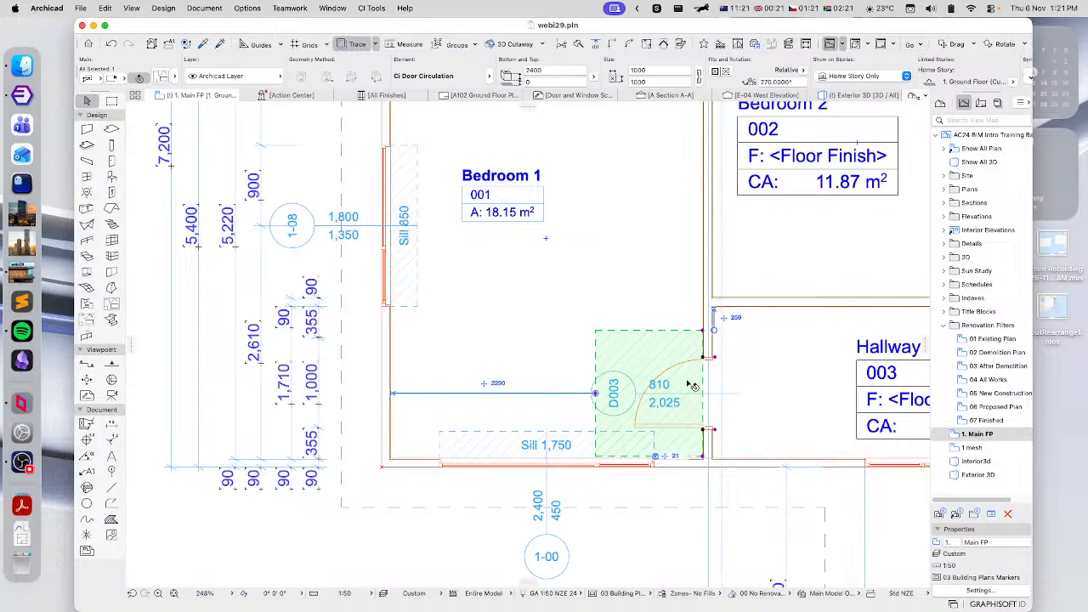
{"action": "left_click", "coordinate": [162, 77]}
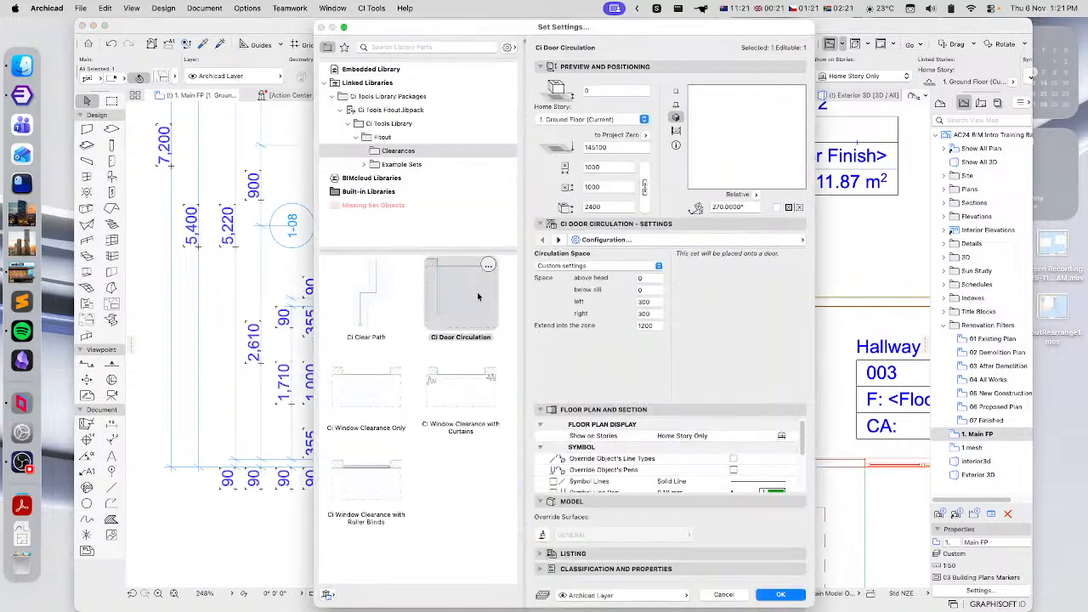
{"action": "left_click", "coordinate": [676, 90]}
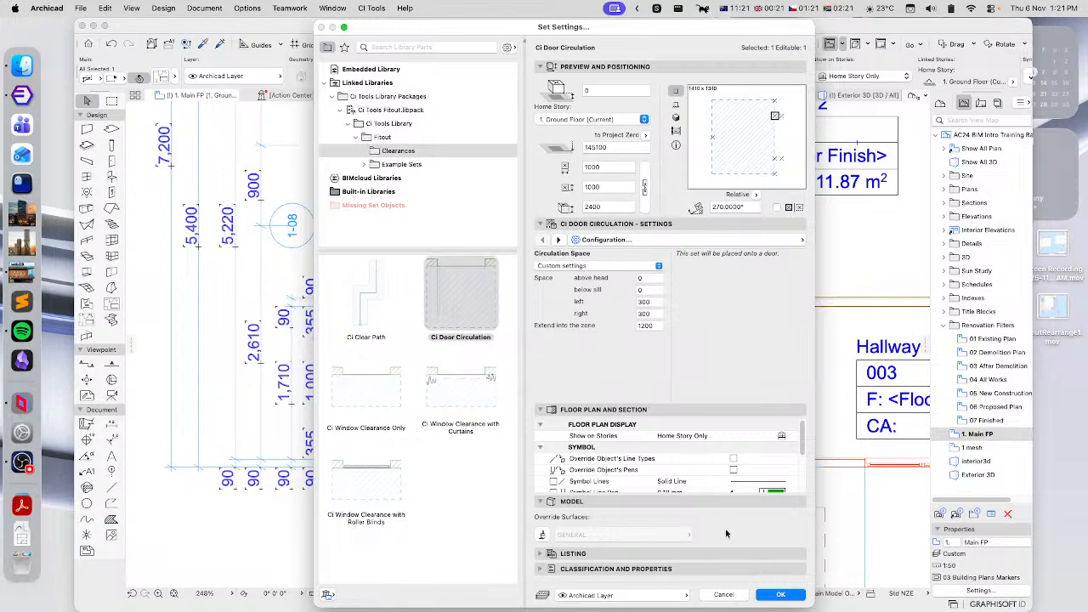
{"action": "left_click", "coordinate": [723, 594]}
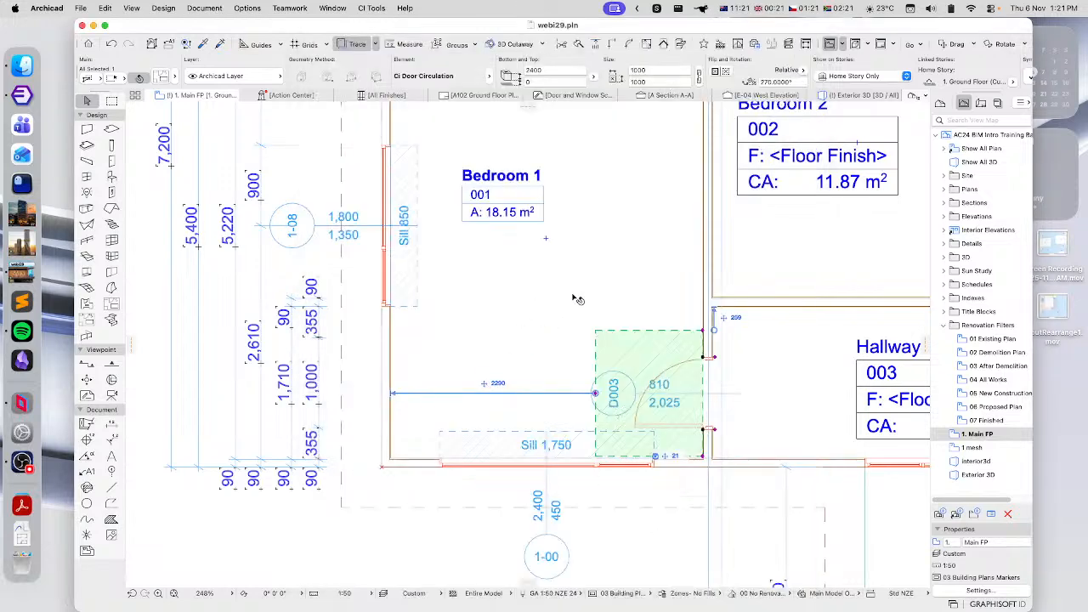
Stretch Chair Set 01 horizontally from its upper-right node into a row of four chairs along Bedroom 1's upper wall.
{"action": "middle_click_drag", "start_coordinate": [603, 296], "coordinate": [615, 371]}
{"action": "left_click", "coordinate": [645, 541]}
{"action": "scroll", "coordinate": [631, 343], "scroll_direction": "down", "scroll_amount": 2}
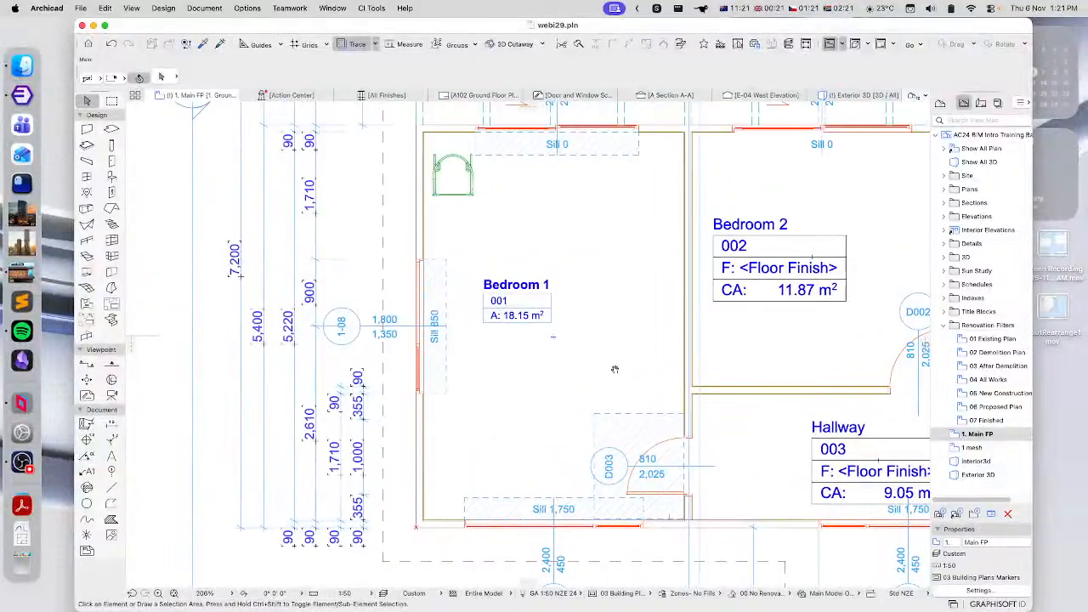
{"action": "left_click", "coordinate": [464, 167]}
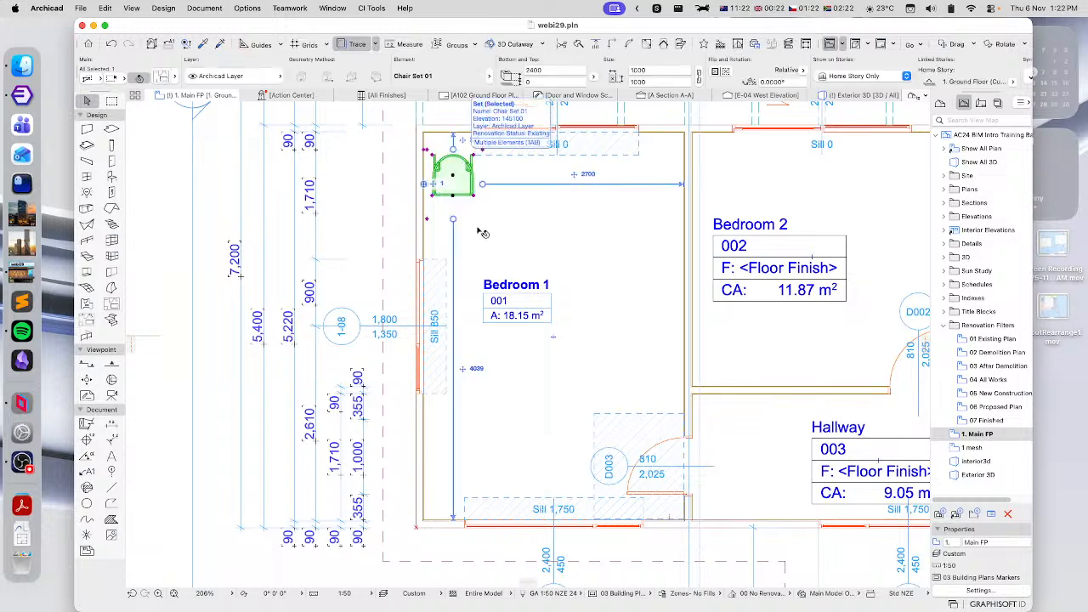
{"action": "scroll", "coordinate": [475, 197], "scroll_direction": "up", "scroll_amount": 5}
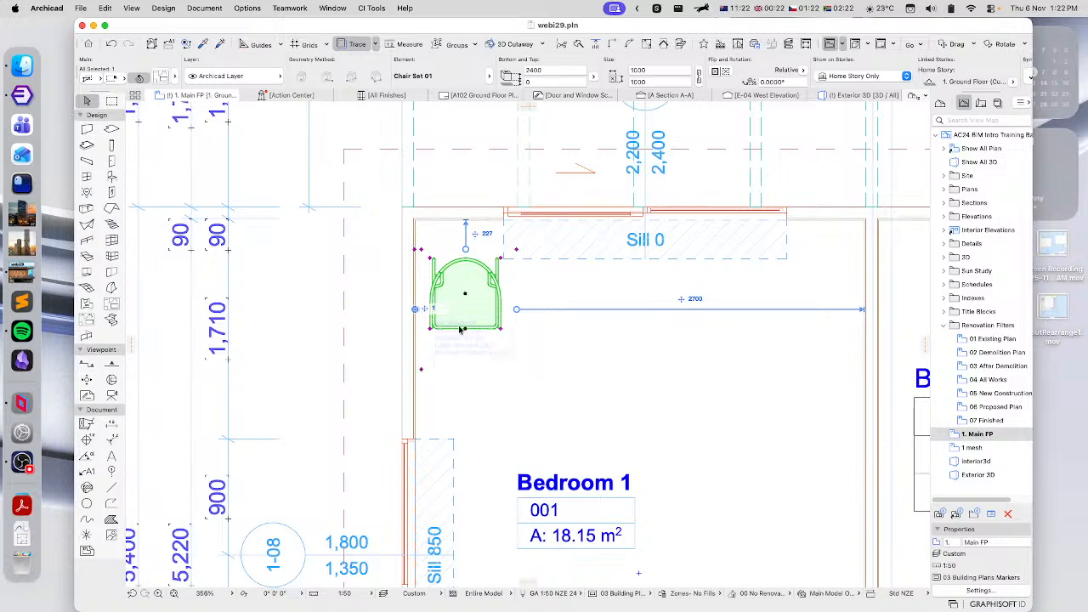
{"action": "left_click", "coordinate": [515, 252]}
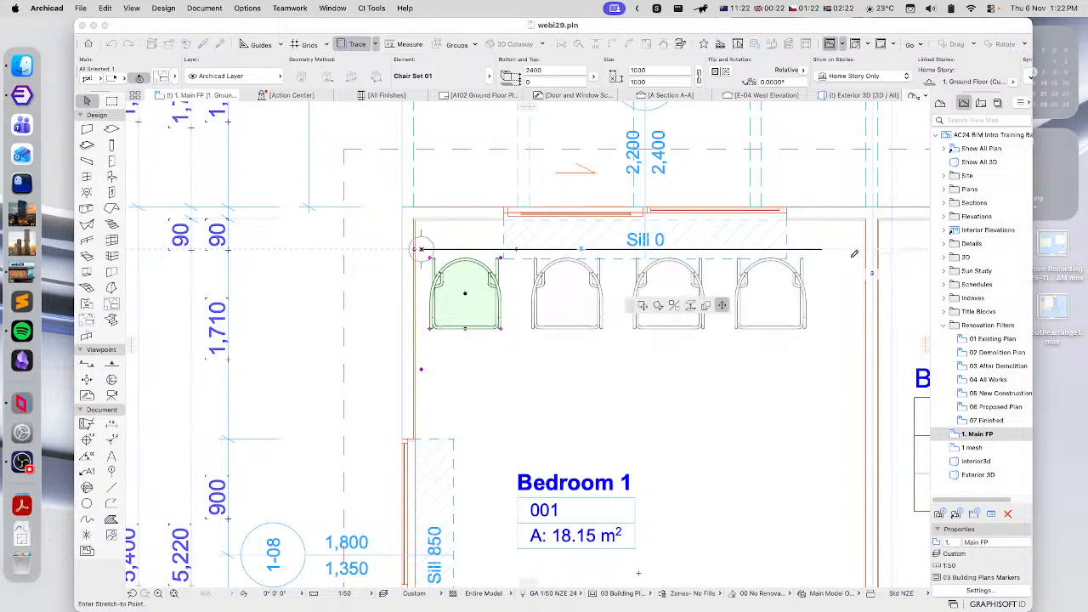
{"action": "left_click", "coordinate": [854, 253]}
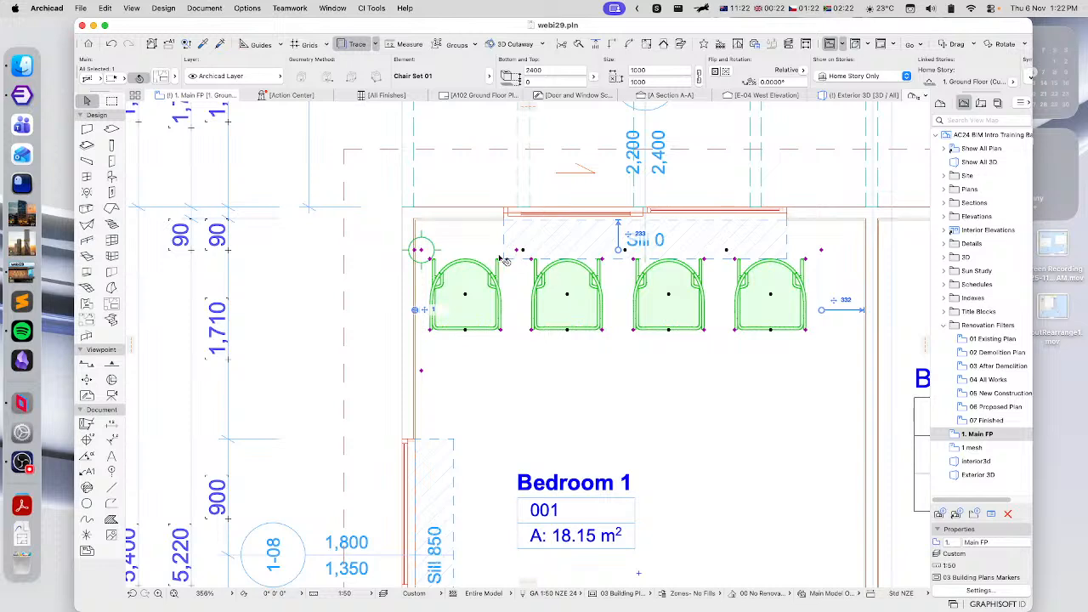
Stretch the row of chairs downward from its lower-left node into a grid of three rows of four chairs.
{"action": "scroll", "coordinate": [528, 292], "scroll_direction": "up", "scroll_amount": 3}
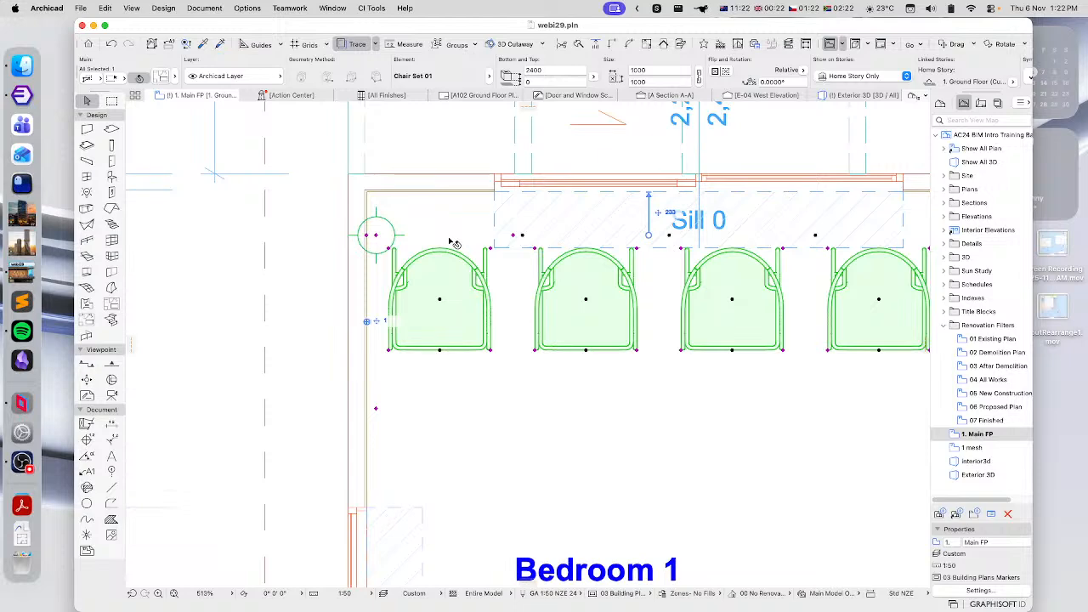
{"action": "scroll", "coordinate": [511, 296], "scroll_direction": "down", "scroll_amount": 2}
{"action": "middle_click_drag", "start_coordinate": [583, 246], "coordinate": [558, 267]}
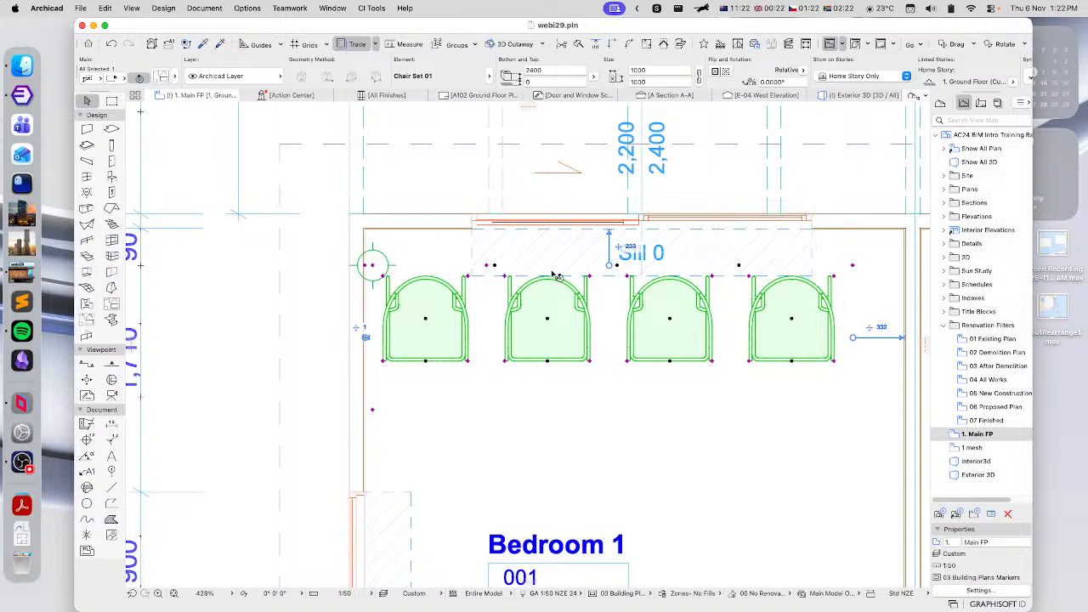
{"action": "scroll", "coordinate": [566, 340], "scroll_direction": "down", "scroll_amount": 3}
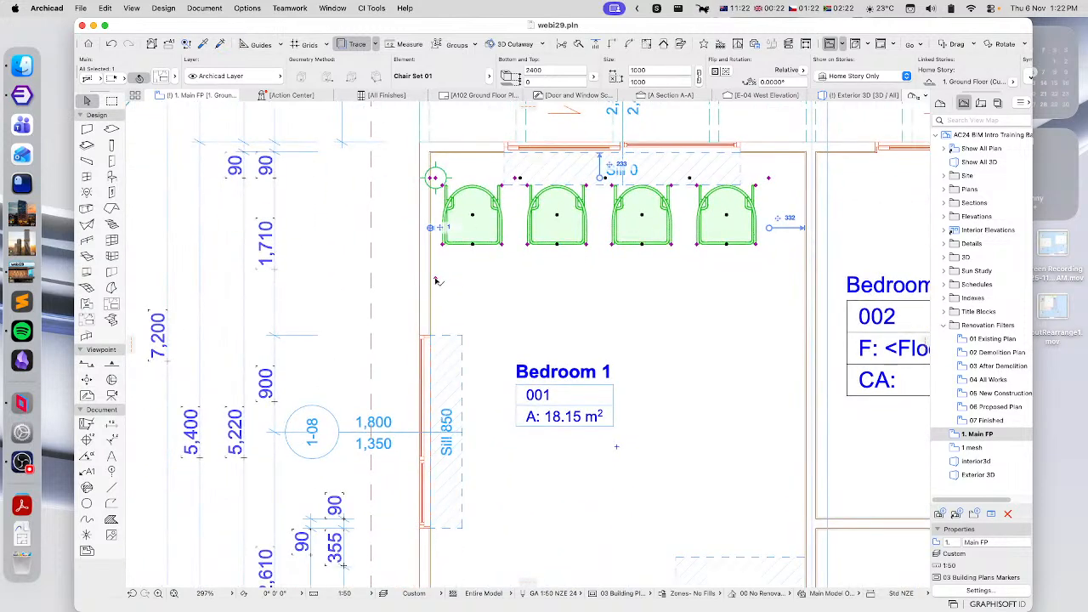
{"action": "left_click", "coordinate": [436, 281]}
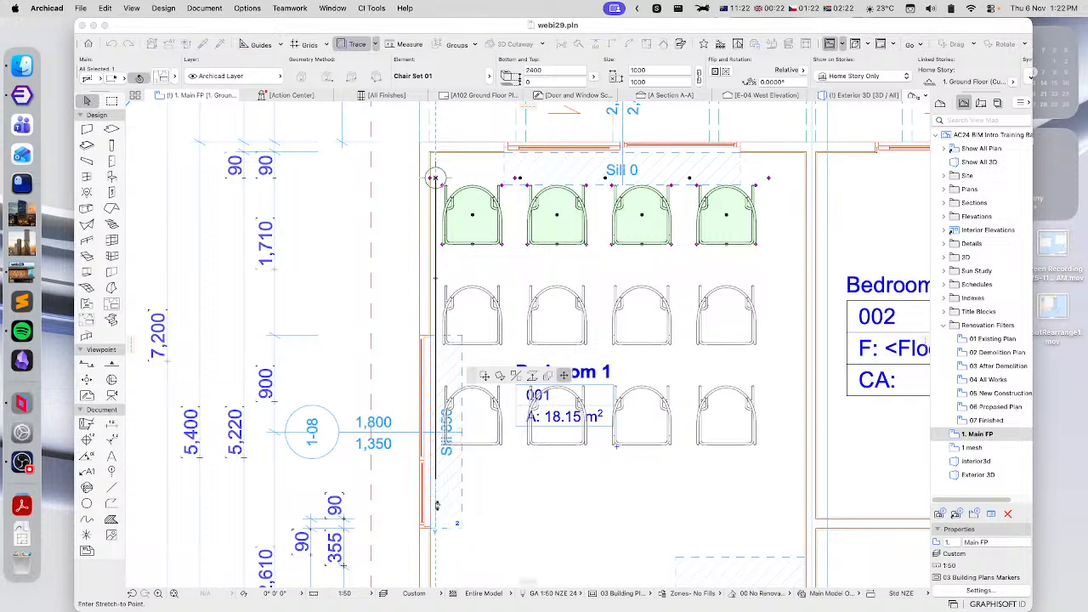
{"action": "left_click", "coordinate": [482, 491]}
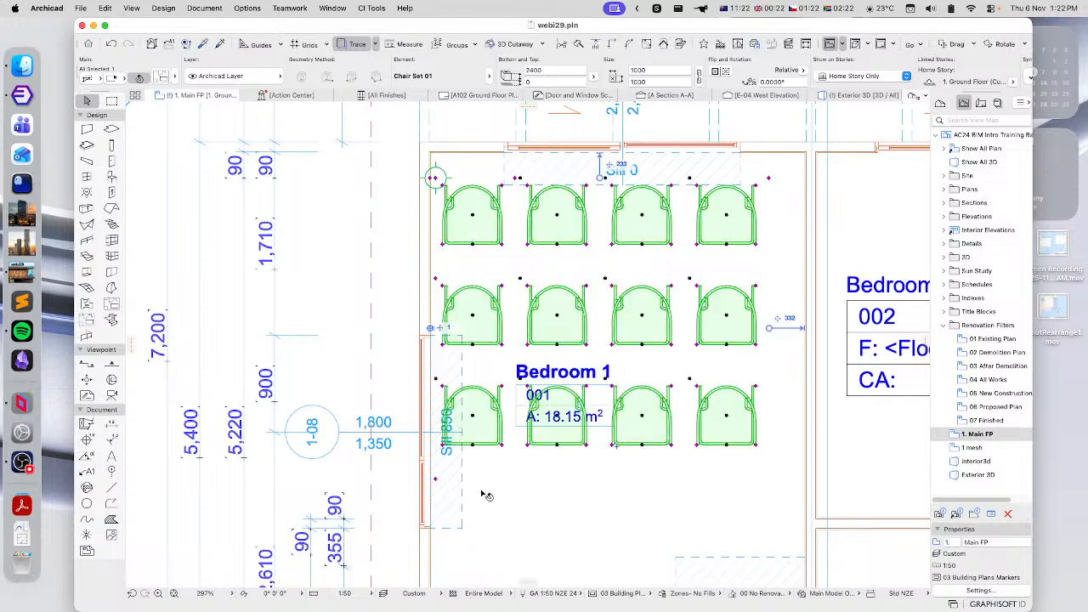
Move the chair grid within Bedroom 1 to about 966 mm below the upper wall and 271 mm from the left wall.
{"action": "scroll", "coordinate": [539, 466], "scroll_direction": "right", "scroll_amount": 2}
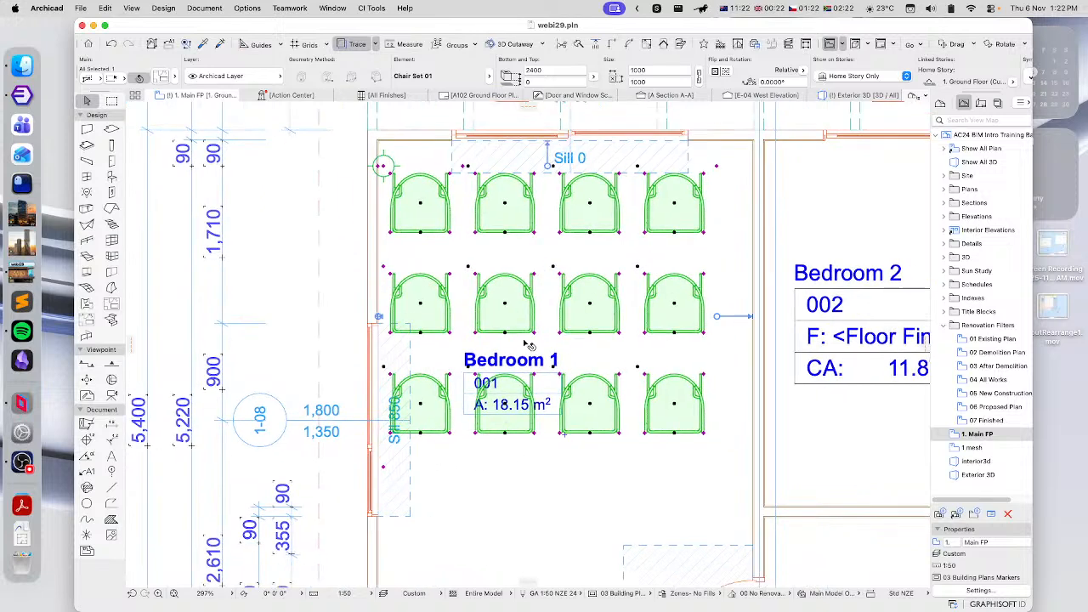
{"action": "left_click", "coordinate": [420, 203]}
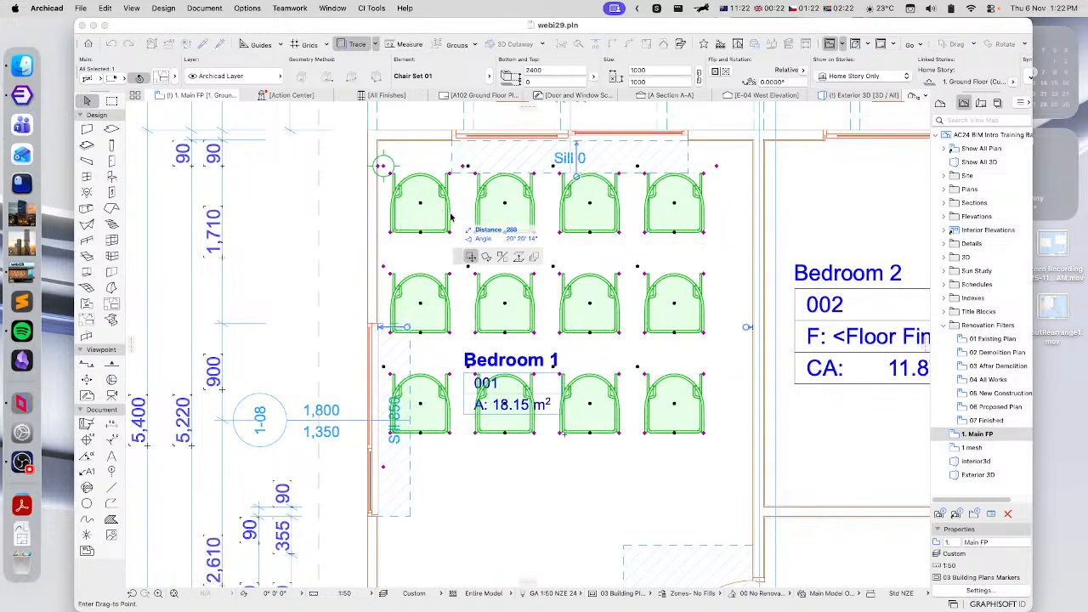
{"action": "left_click", "coordinate": [457, 217]}
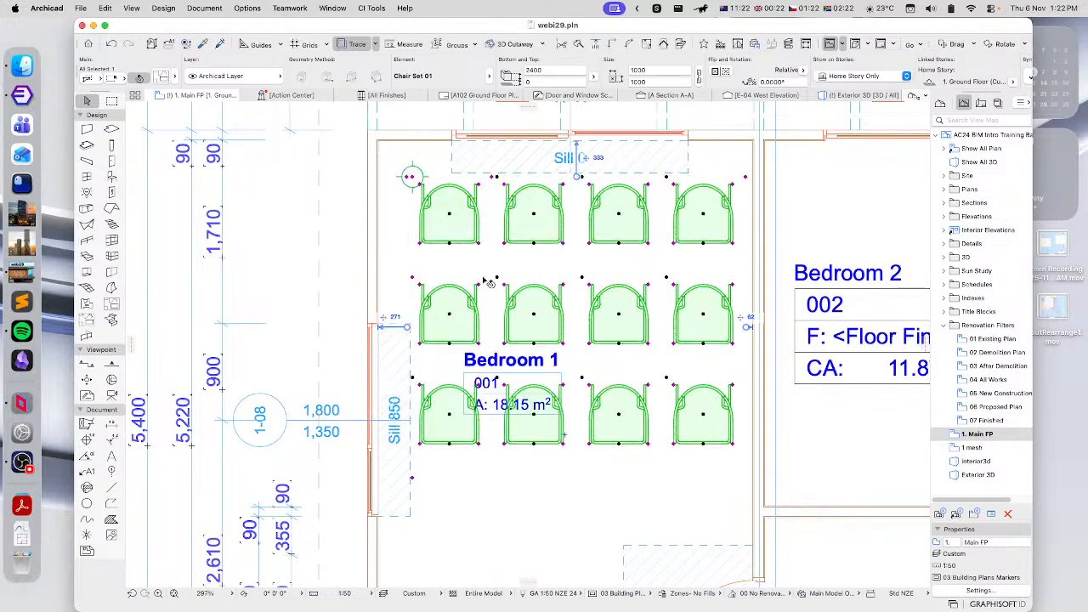
{"action": "left_click", "coordinate": [442, 216]}
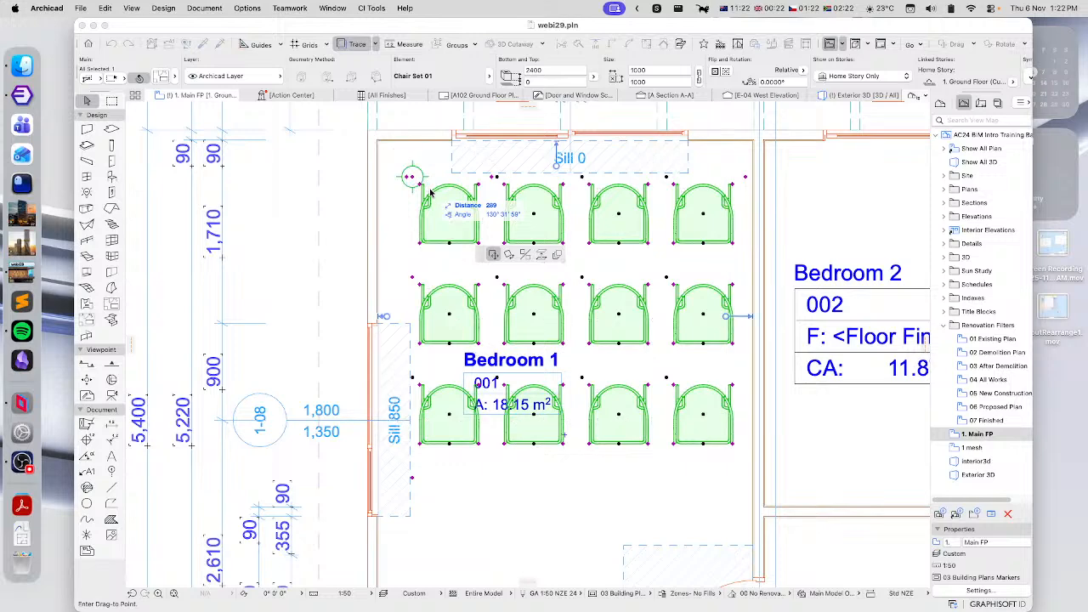
{"action": "left_click", "coordinate": [423, 205]}
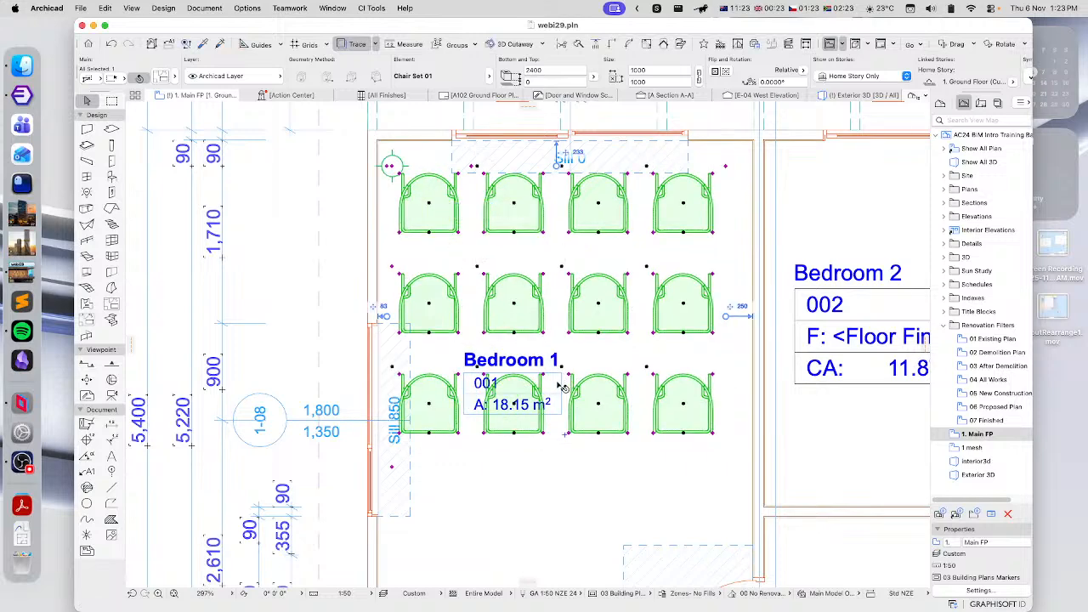
{"action": "scroll", "coordinate": [493, 318], "scroll_direction": "down", "scroll_amount": 3}
{"action": "scroll", "coordinate": [493, 318], "scroll_direction": "right", "scroll_amount": 3}
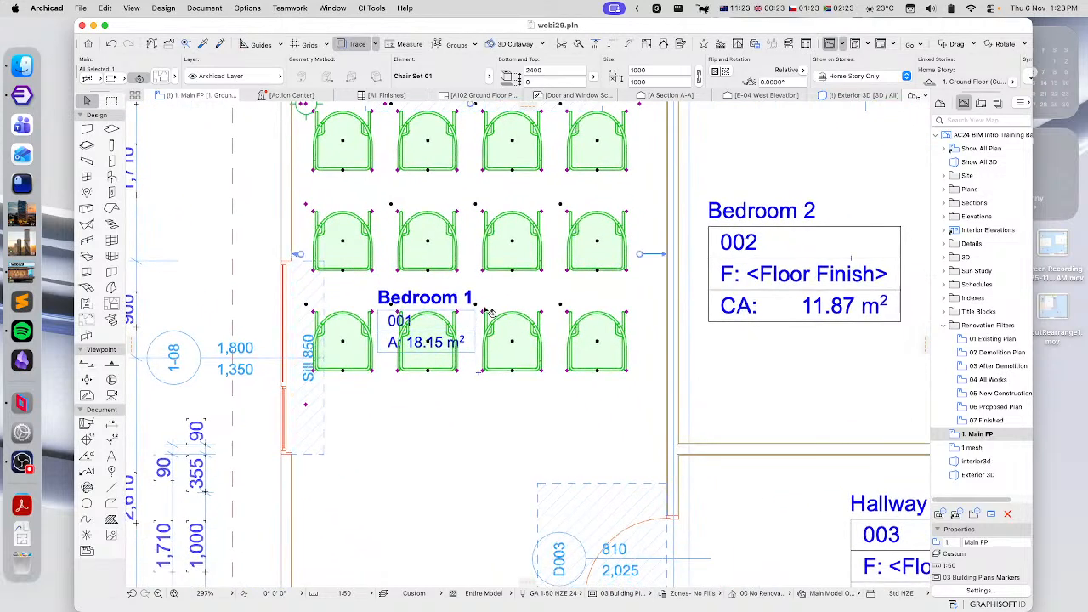
{"action": "left_click", "coordinate": [513, 245]}
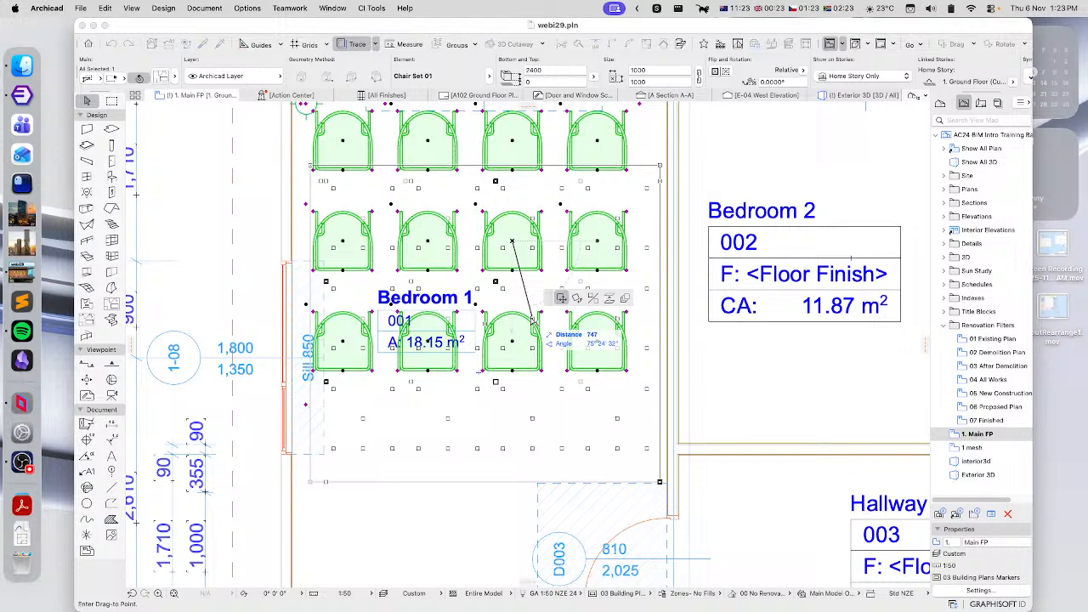
Review the number of rows and columns in Chair Set 01's grid settings and close them without changes.
{"action": "left_click", "coordinate": [165, 79]}
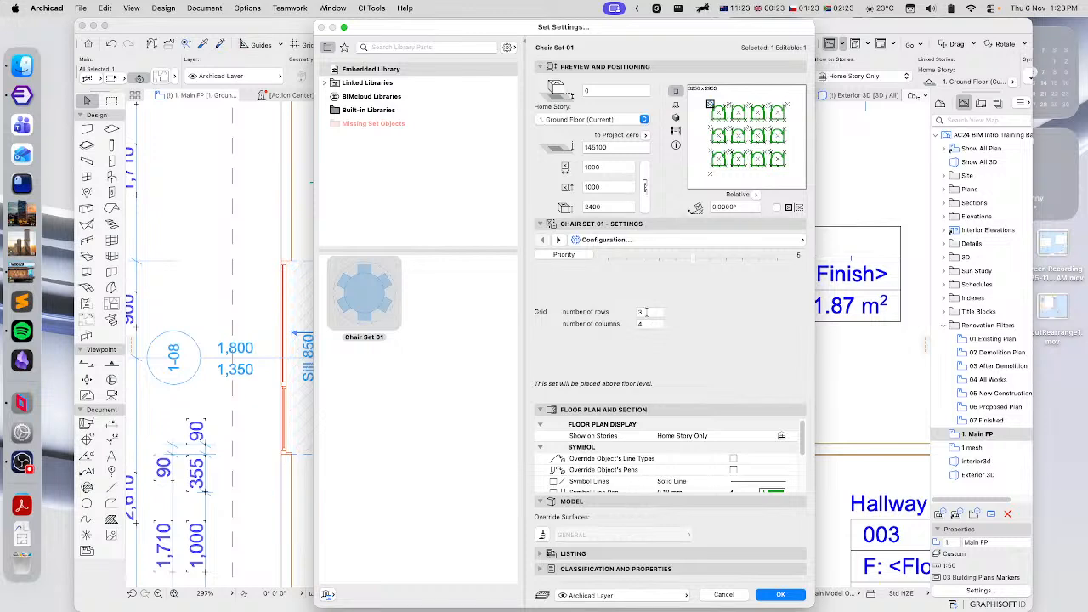
{"action": "left_click", "coordinate": [724, 595]}
{"action": "scroll", "coordinate": [452, 374], "scroll_direction": "down", "scroll_amount": 4}
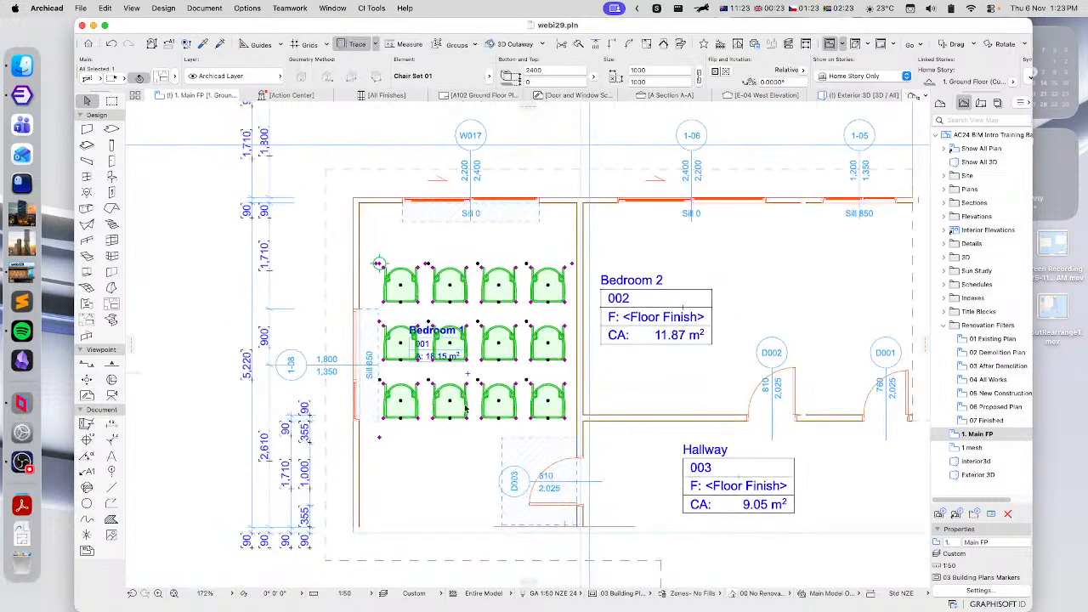
{"action": "middle_click_drag", "start_coordinate": [466, 405], "coordinate": [460, 310]}
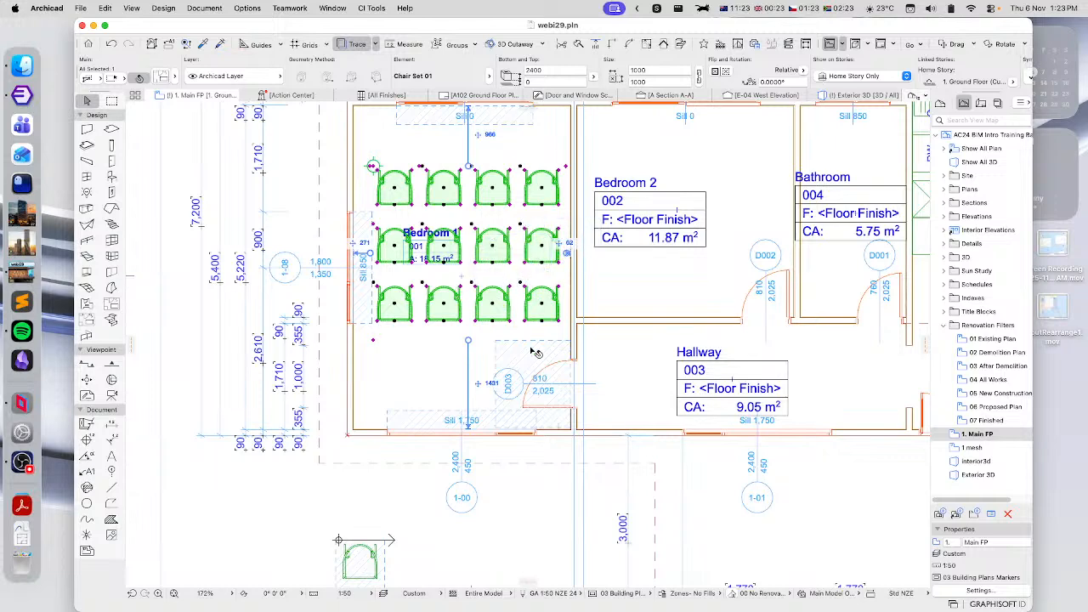
Deselect the chair grid, open the Annotation Conversion Options for the current drawing, and turn off fill replacement.
{"action": "scroll", "coordinate": [535, 353], "scroll_direction": "down", "scroll_amount": 5}
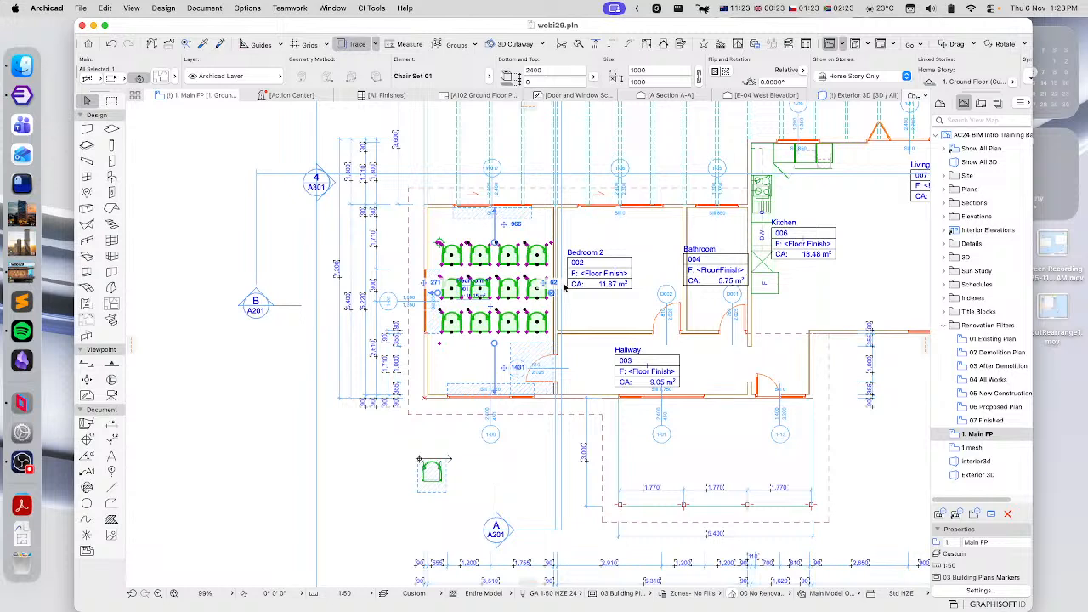
{"action": "left_click", "coordinate": [298, 391]}
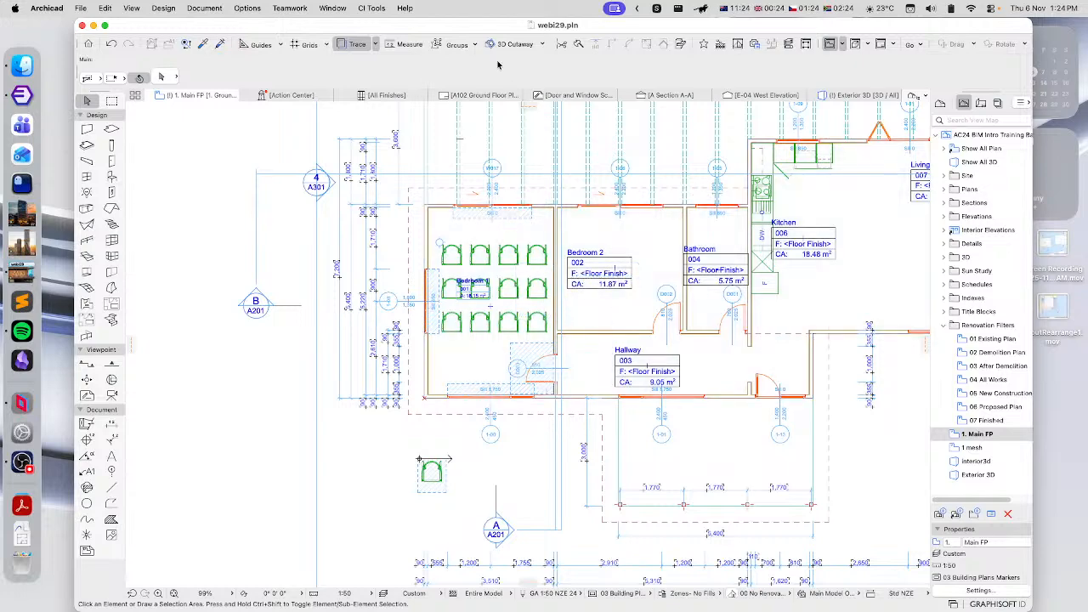
{"action": "middle_click_drag", "start_coordinate": [595, 159], "coordinate": [427, 199]}
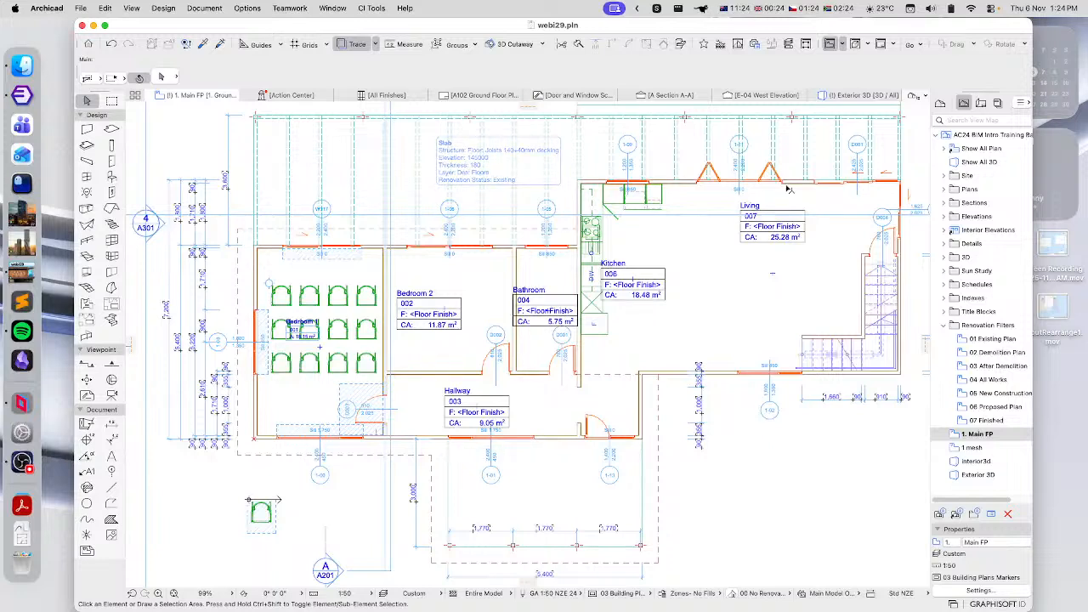
{"action": "left_click", "coordinate": [1075, 177]}
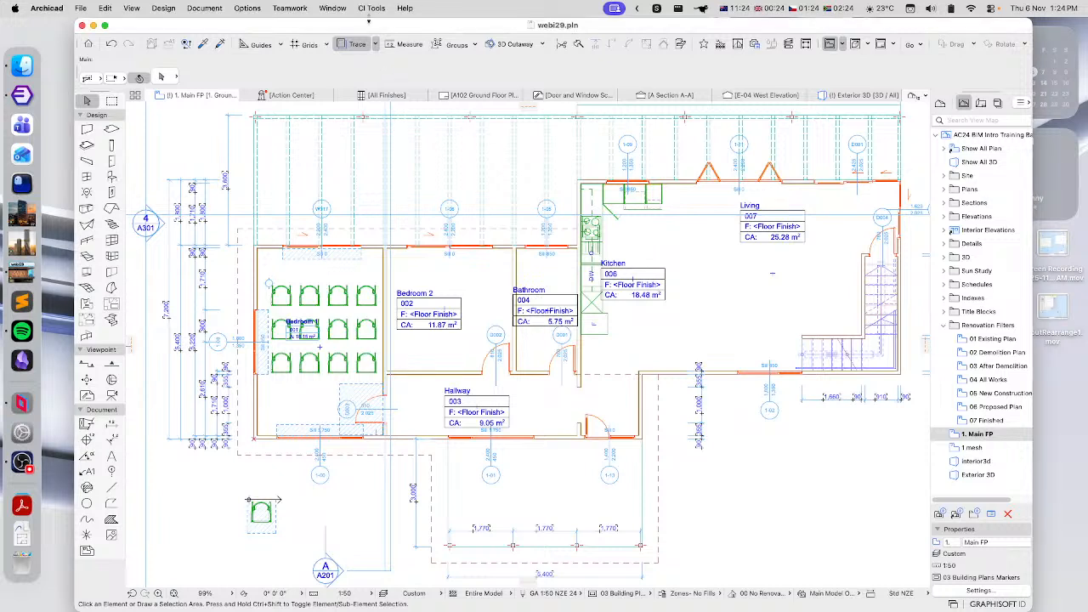
{"action": "left_click", "coordinate": [370, 7]}
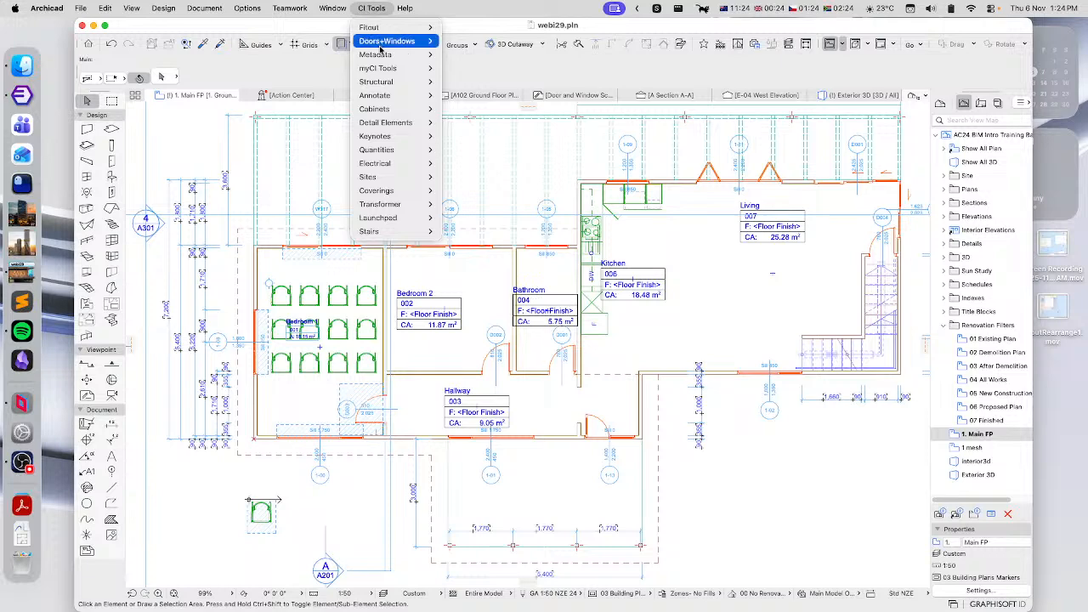
{"action": "mouse_move", "coordinate": [380, 96]}
{"action": "left_click", "coordinate": [478, 96]}
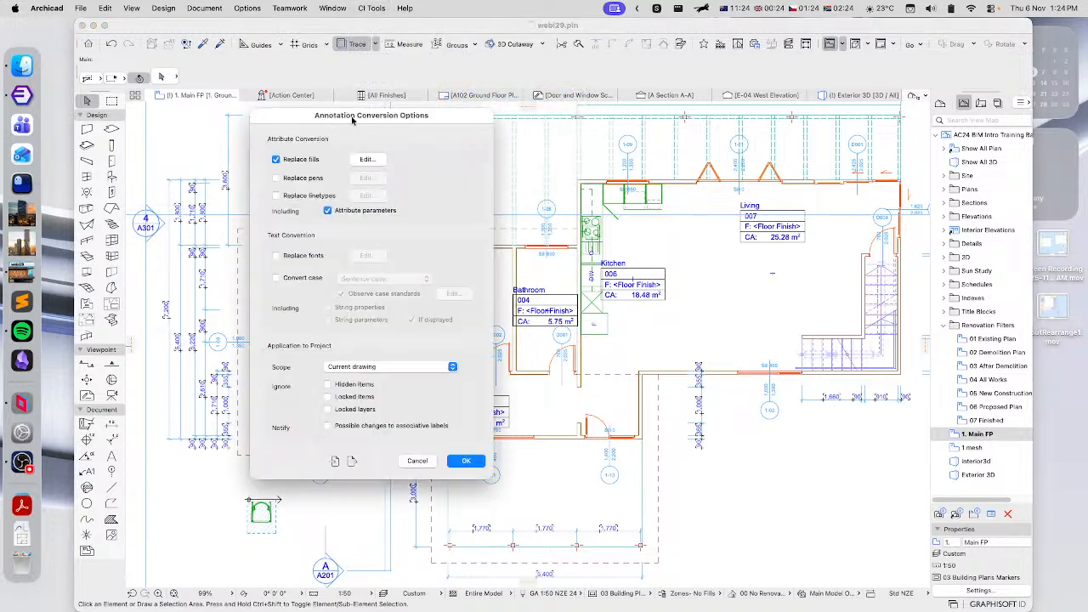
{"action": "left_click_drag", "start_coordinate": [353, 120], "coordinate": [503, 122]}
{"action": "left_click", "coordinate": [427, 162]}
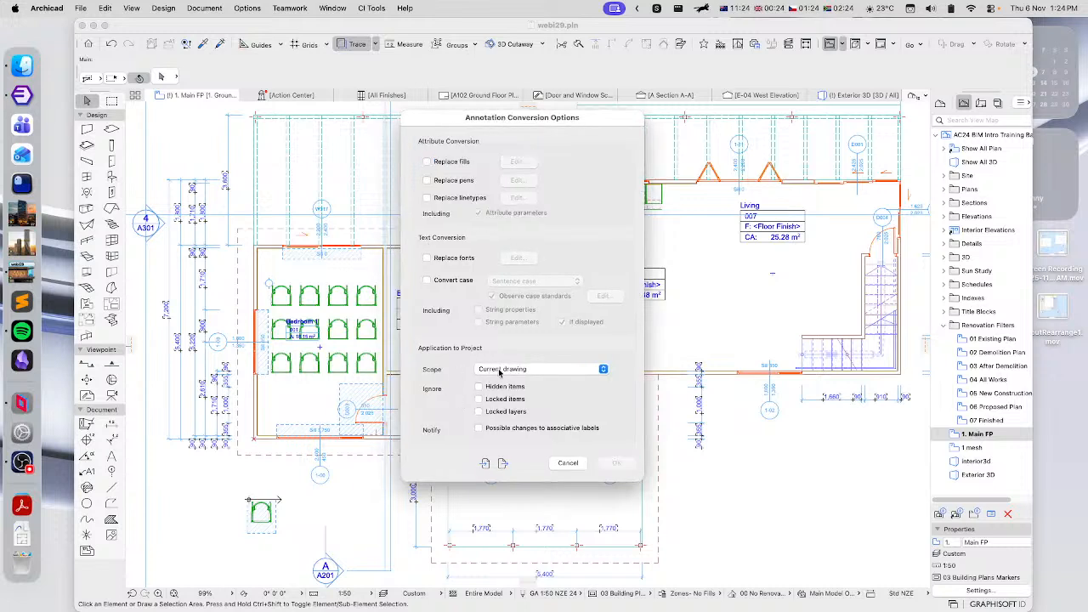
Enable font replacement and add a rule that replaces Arial with Comic Sans MS.
{"action": "left_click", "coordinate": [428, 258]}
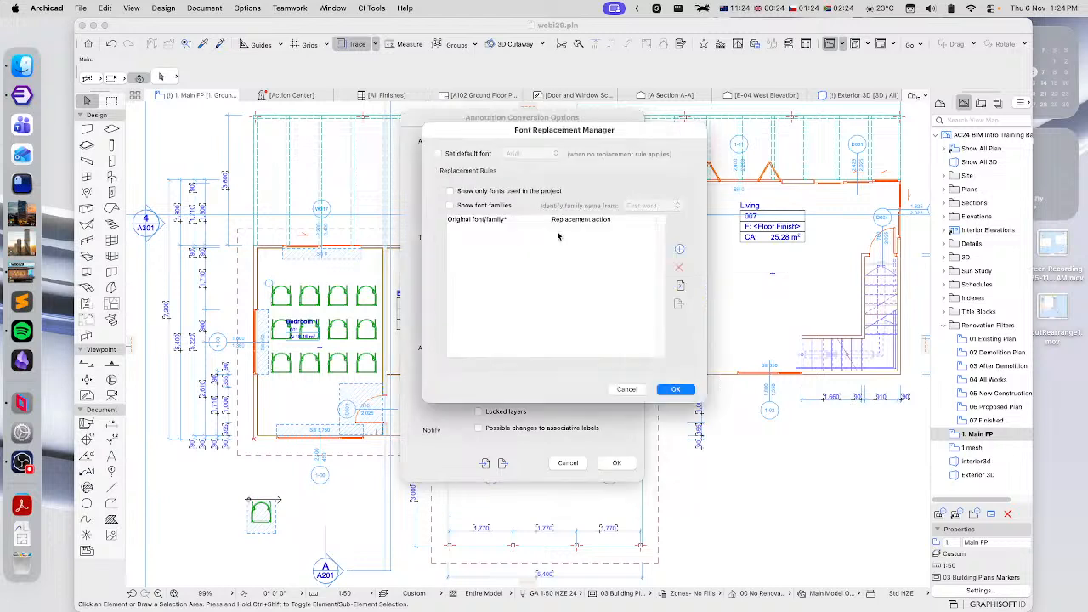
{"action": "left_click", "coordinate": [679, 248]}
{"action": "left_click", "coordinate": [600, 231]}
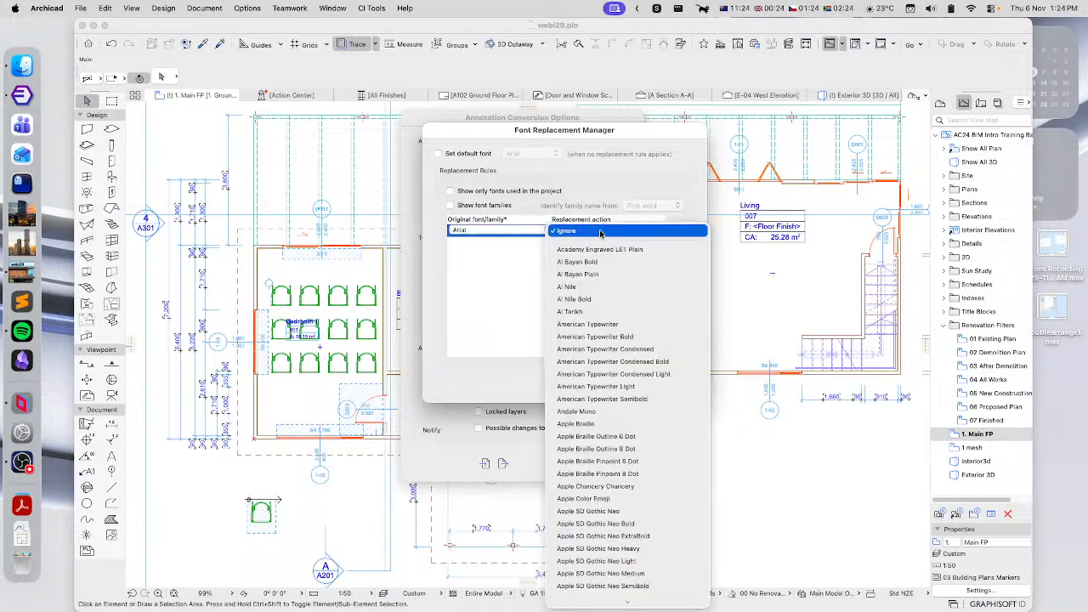
{"action": "scroll", "coordinate": [609, 389], "scroll_direction": "down", "scroll_amount": 15}
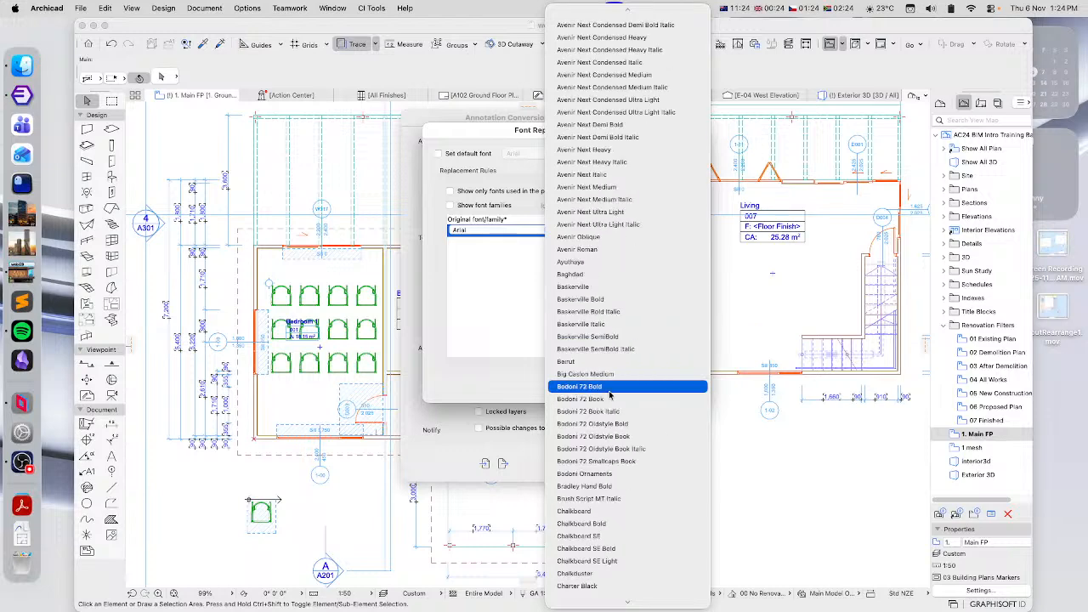
{"action": "scroll", "coordinate": [609, 395], "scroll_direction": "down", "scroll_amount": 3}
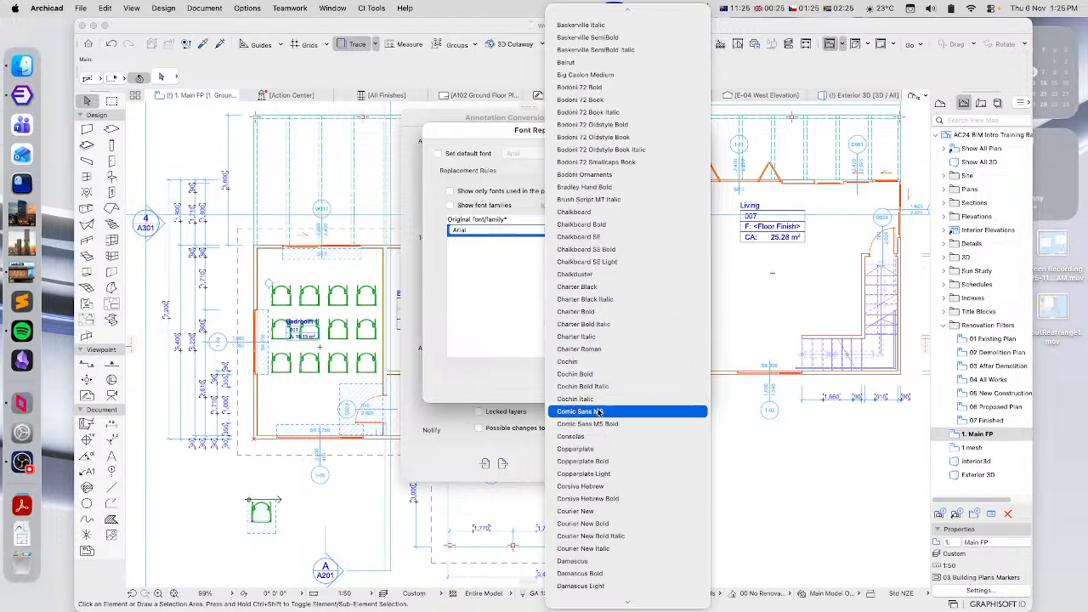
{"action": "left_click", "coordinate": [584, 413]}
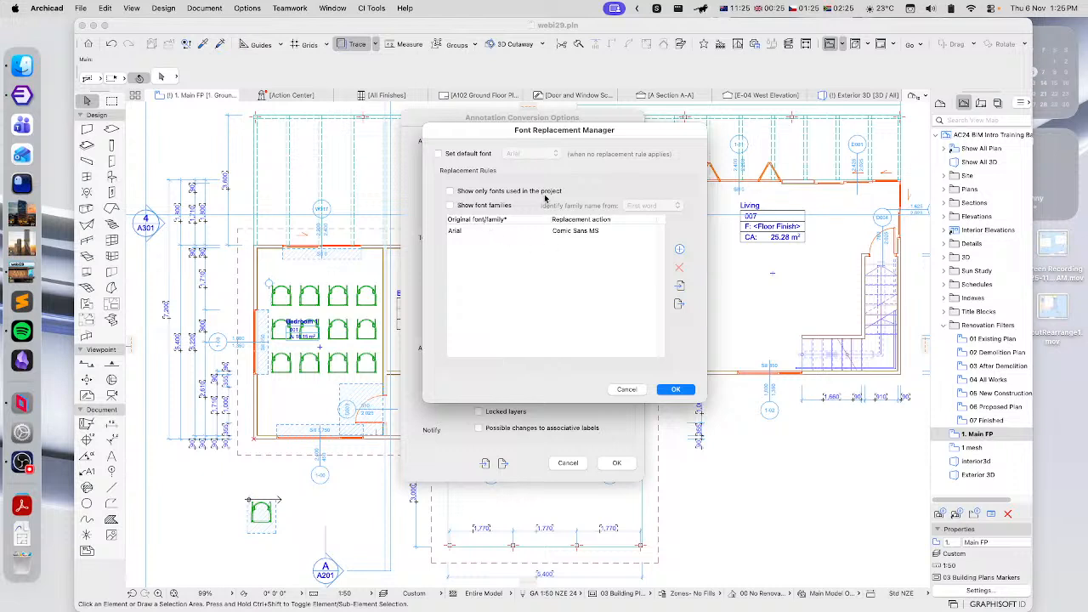
{"action": "mouse_move", "coordinate": [552, 134]}
{"action": "left_mouse_down"}
{"action": "mouse_move", "coordinate": [586, 163]}
{"action": "mouse_move", "coordinate": [562, 165]}
{"action": "left_mouse_up"}
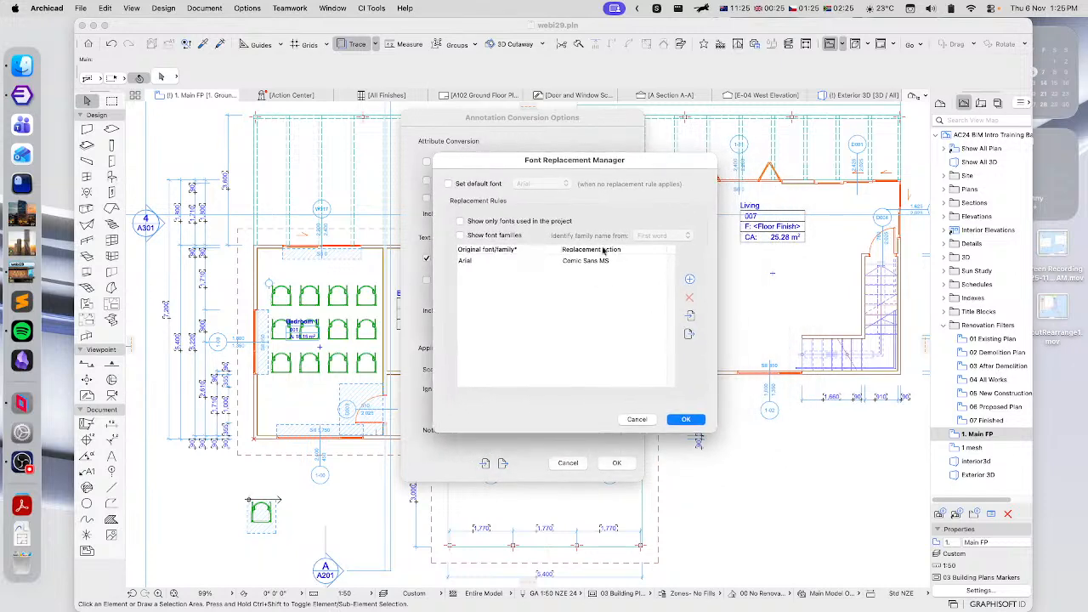
{"action": "left_click", "coordinate": [690, 419]}
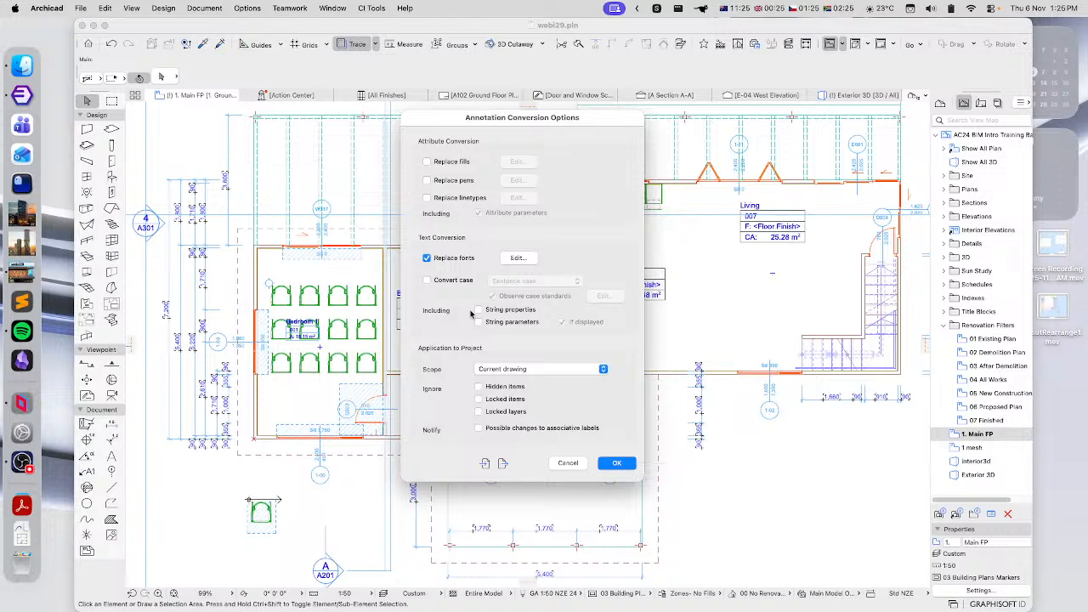
Switch the conversion from fonts to linetypes and delete the existing rule replacing Solid Line with Big Zigzag.
{"action": "left_click", "coordinate": [428, 263]}
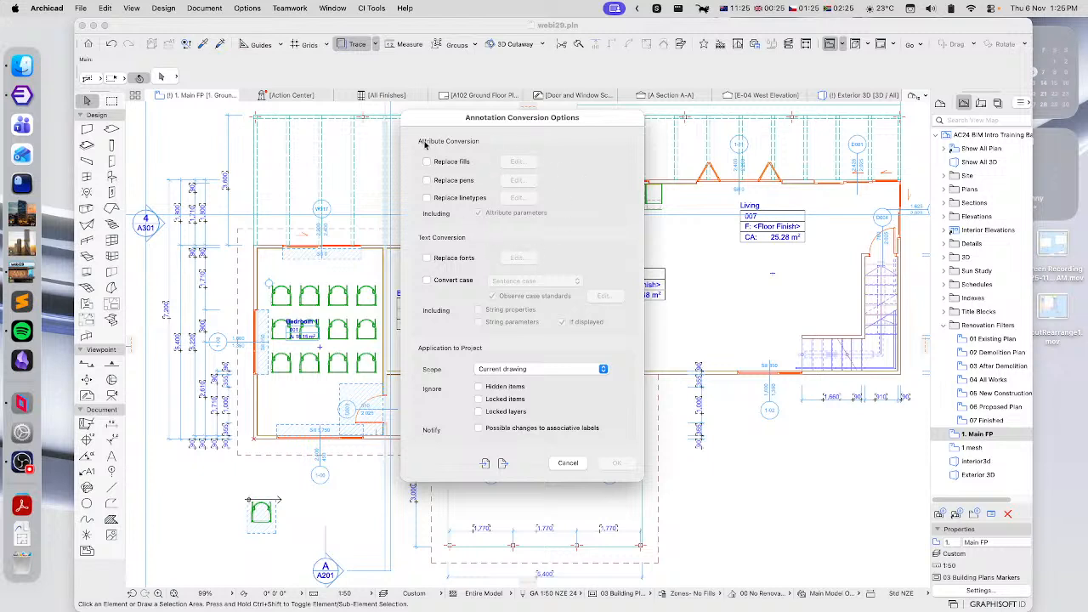
{"action": "left_click", "coordinate": [427, 198]}
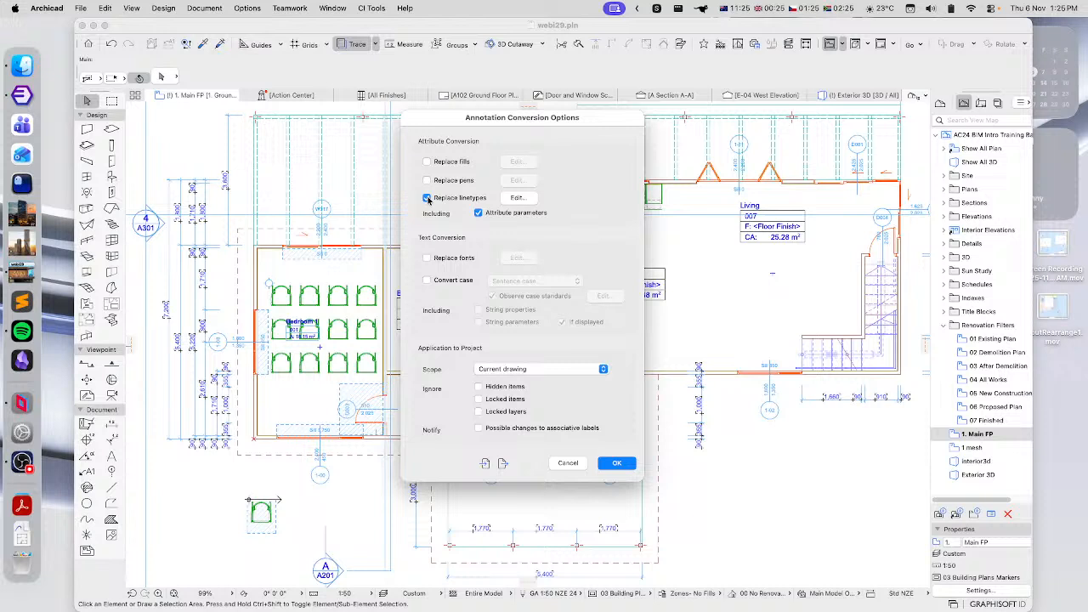
{"action": "left_click", "coordinate": [517, 198]}
{"action": "left_click_drag", "start_coordinate": [625, 142], "coordinate": [599, 136]}
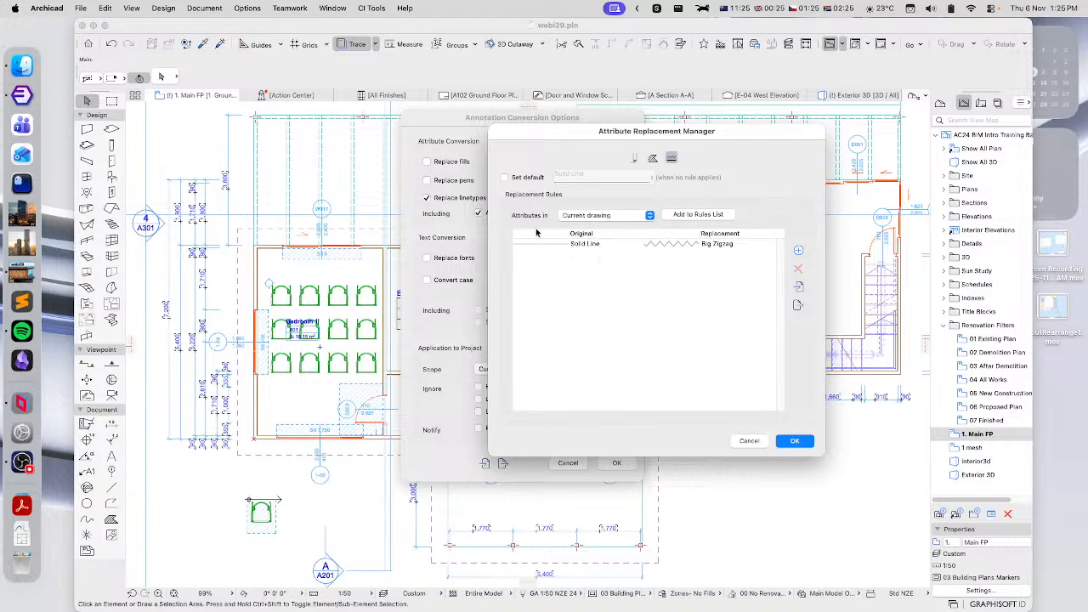
{"action": "left_click", "coordinate": [559, 245]}
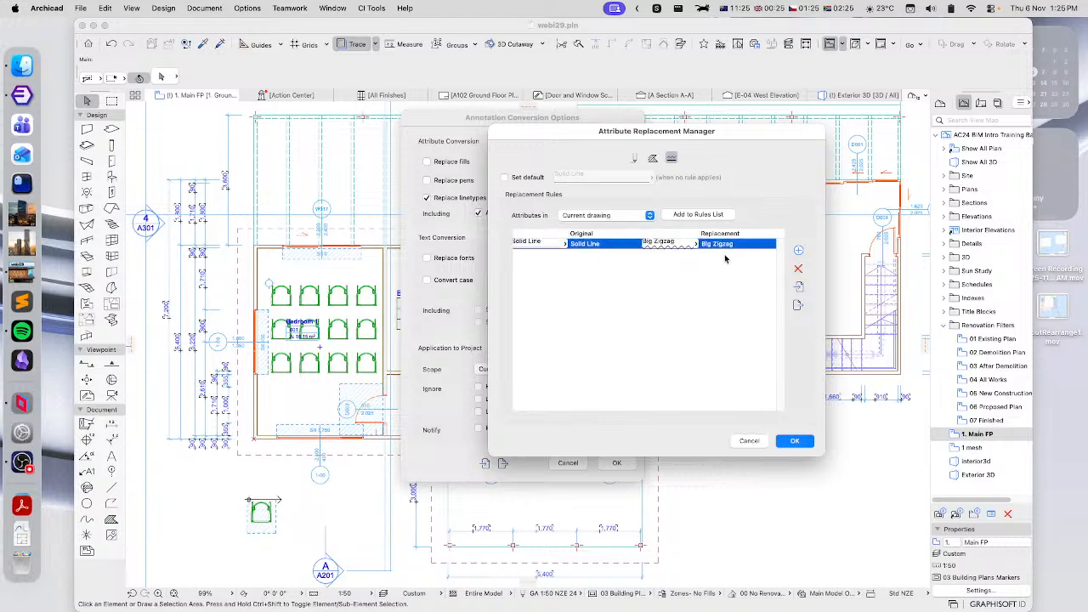
{"action": "left_click", "coordinate": [797, 269]}
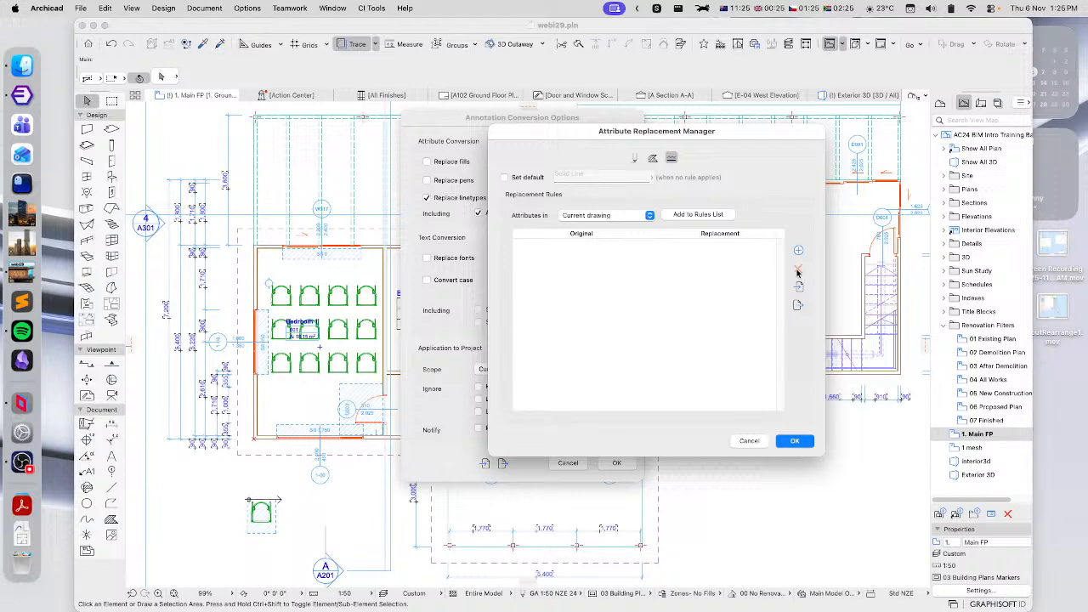
Check the pen, fill and linetype categories in the Attribute Replacement Manager.
{"action": "left_click", "coordinate": [653, 160]}
{"action": "left_click", "coordinate": [672, 160]}
{"action": "left_click", "coordinate": [633, 159]}
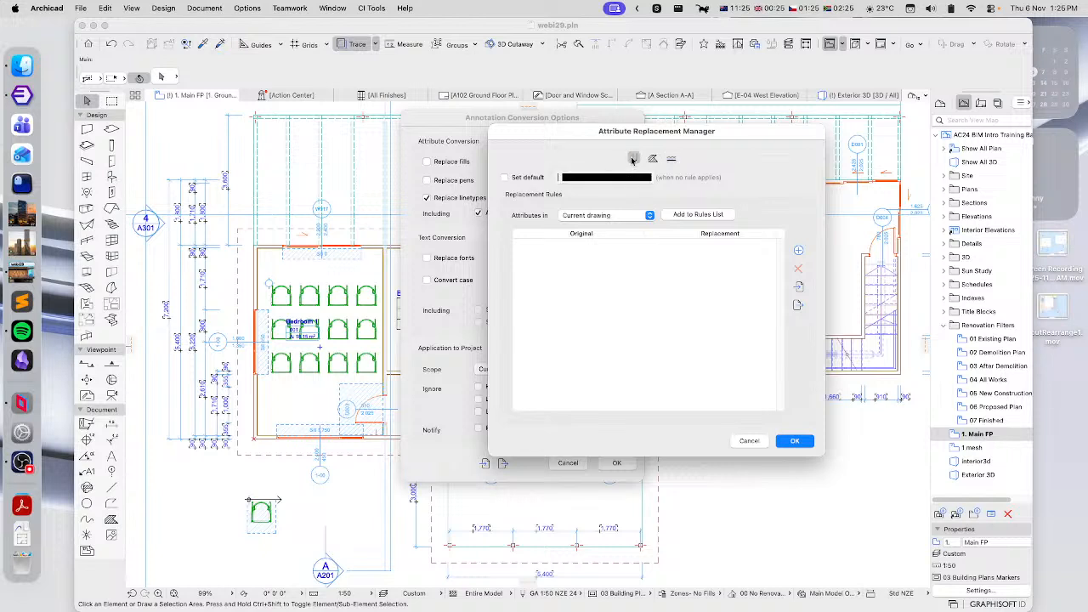
{"action": "left_click", "coordinate": [651, 159]}
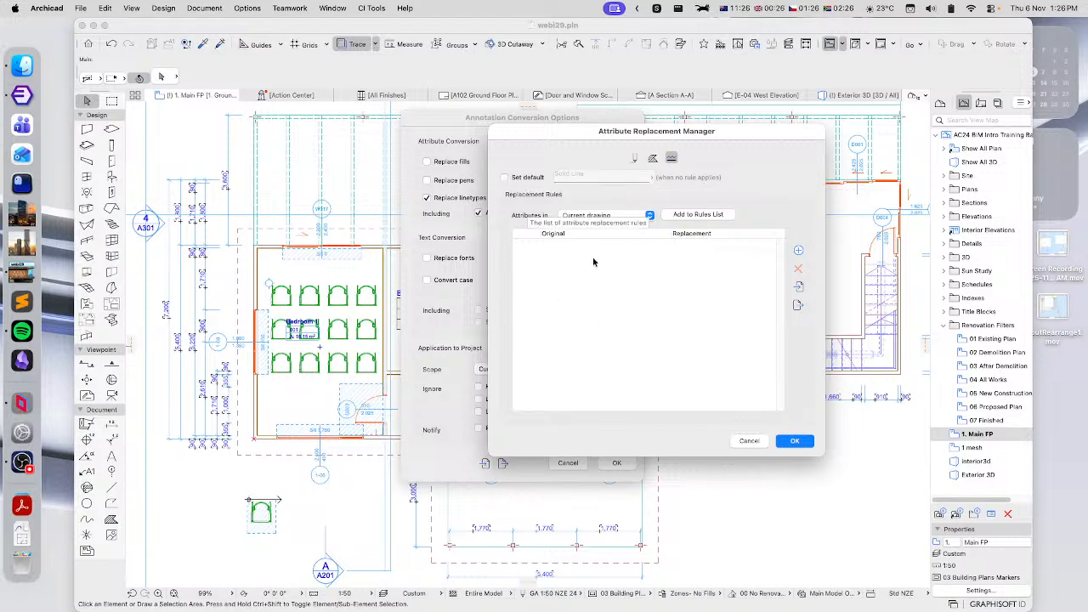
Try Hedge (Top) as the default replacement linetype, restoring Solid Line and turning the default off.
{"action": "left_click", "coordinate": [506, 179]}
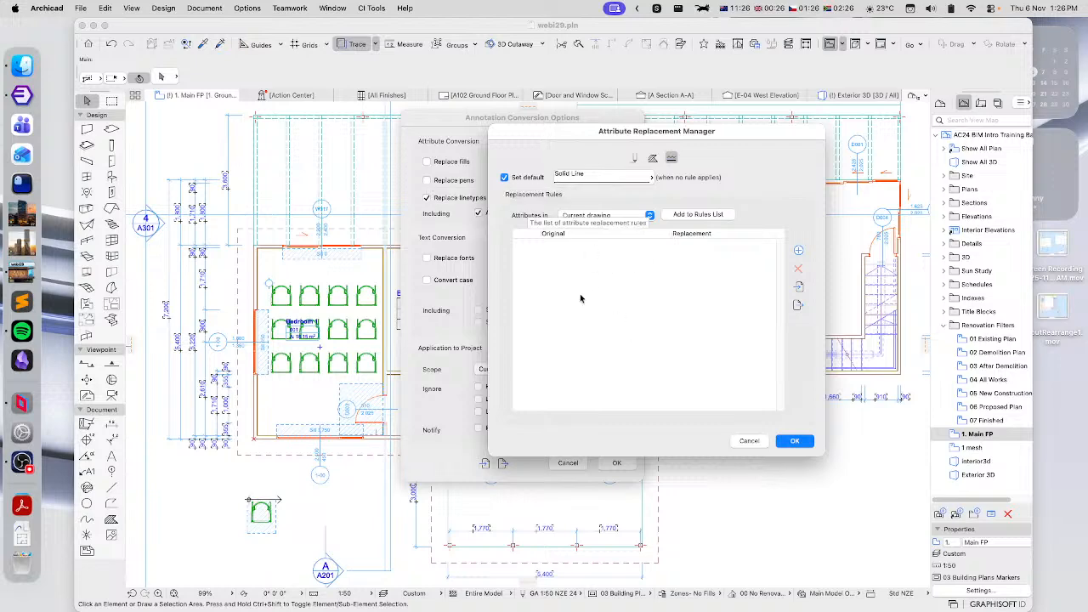
{"action": "left_click", "coordinate": [586, 177]}
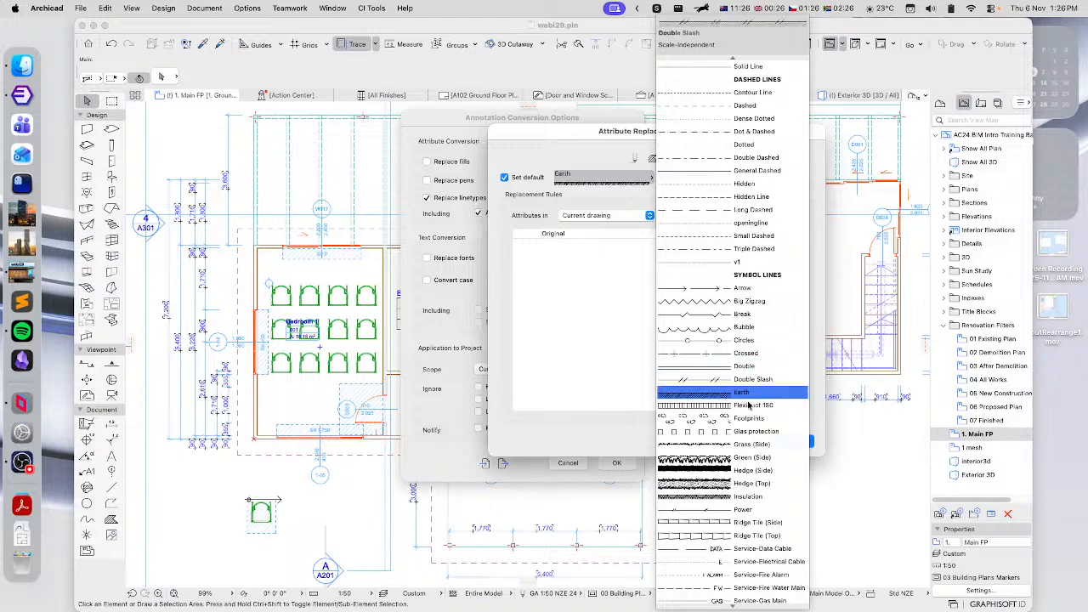
{"action": "left_click", "coordinate": [752, 483]}
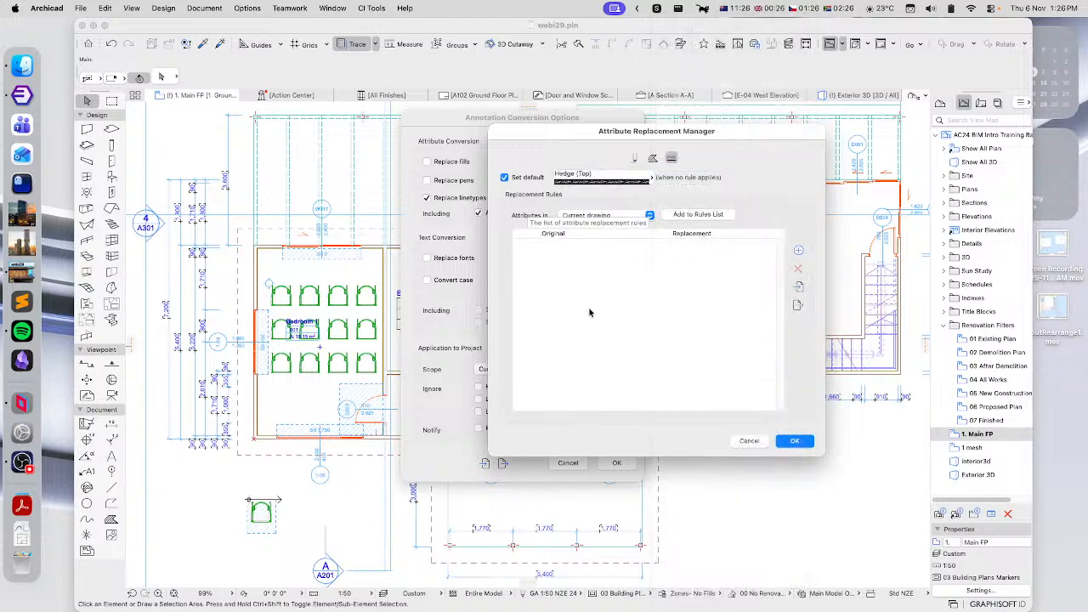
{"action": "left_click", "coordinate": [595, 176]}
{"action": "left_click", "coordinate": [741, 66]}
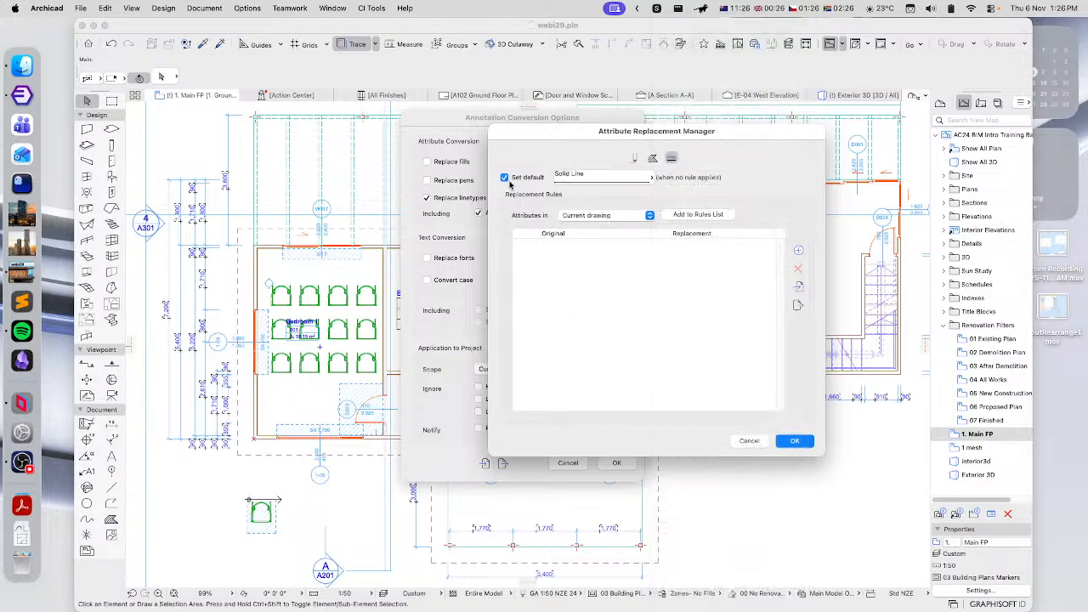
{"action": "left_click", "coordinate": [505, 177]}
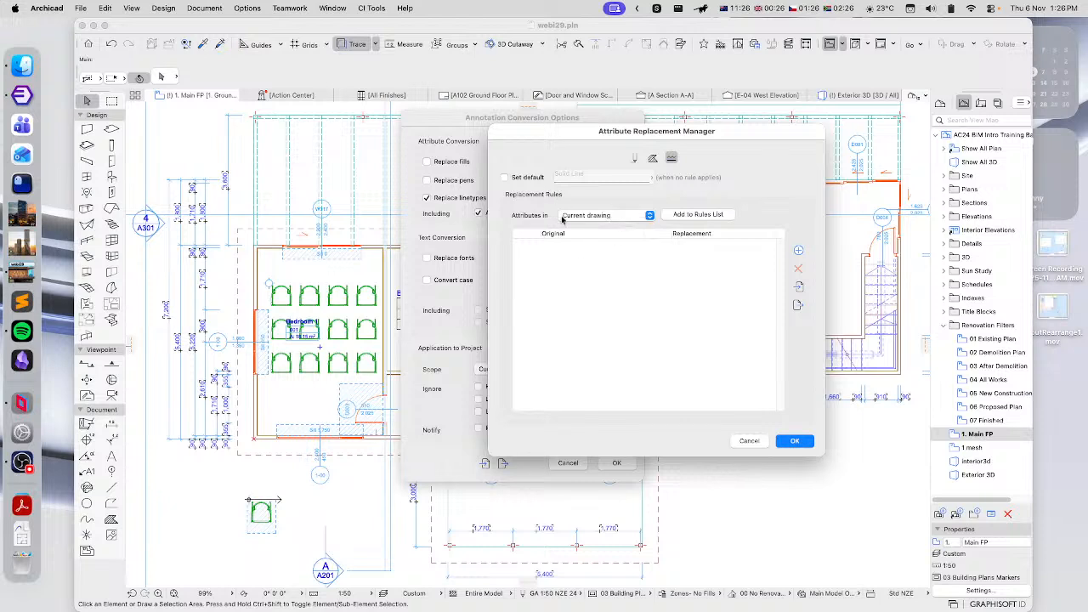
Keep the attribute source at Current drawing and add a linetype rule that replaces Solid Line with Contour Line.
{"action": "left_click_drag", "start_coordinate": [648, 136], "coordinate": [662, 137]}
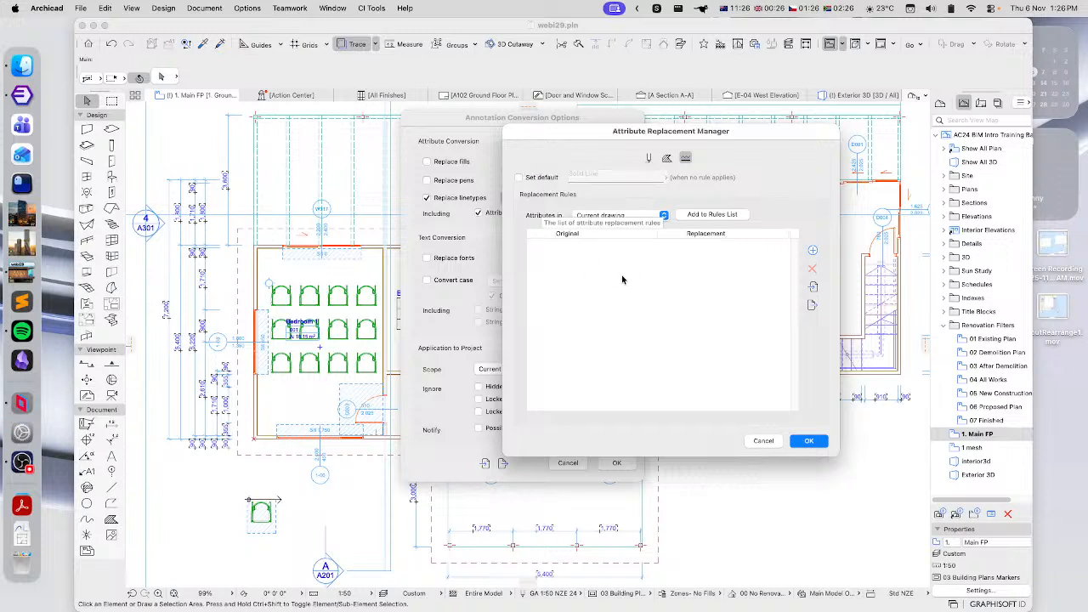
{"action": "left_click", "coordinate": [610, 218]}
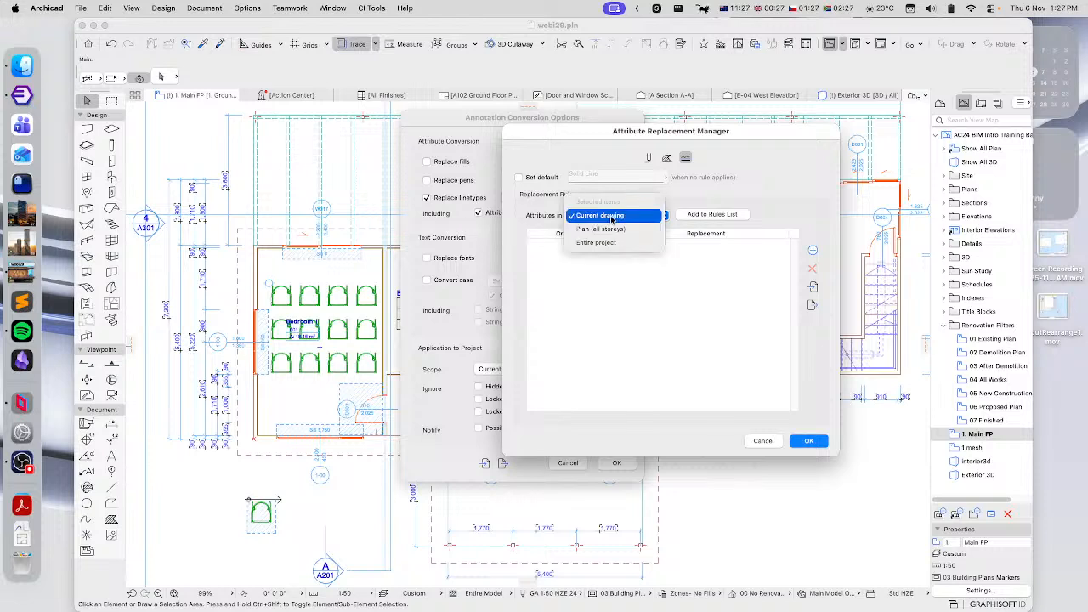
{"action": "left_click", "coordinate": [640, 220]}
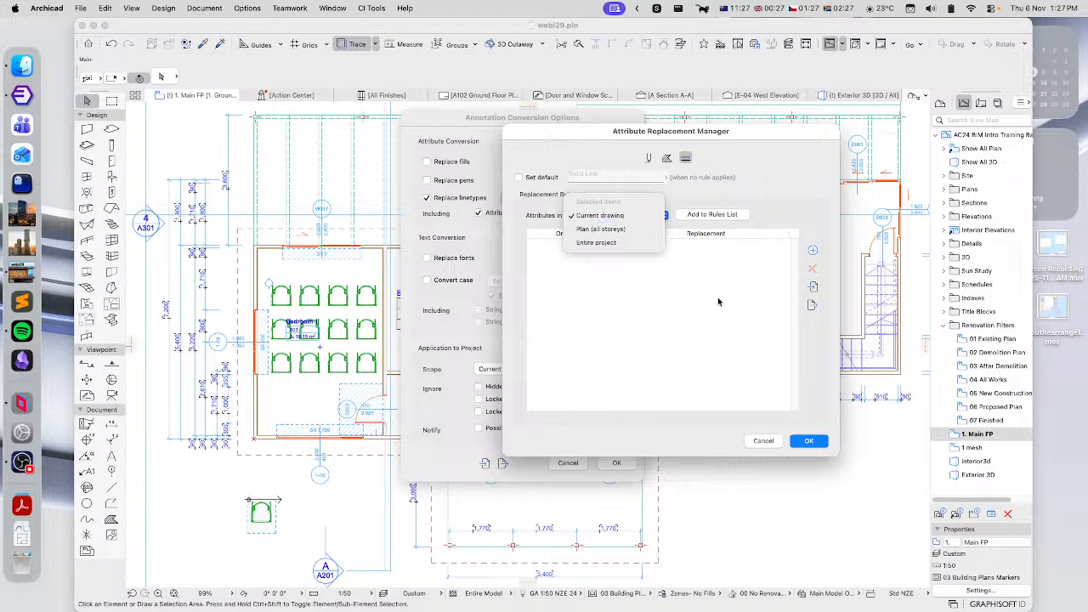
{"action": "left_click", "coordinate": [716, 216]}
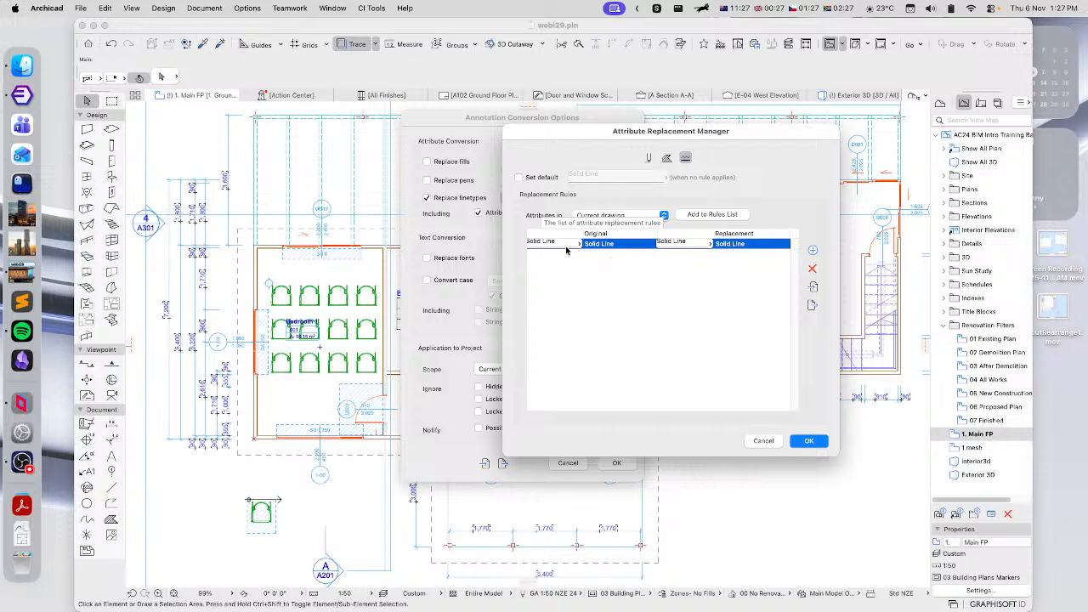
{"action": "left_click", "coordinate": [681, 243]}
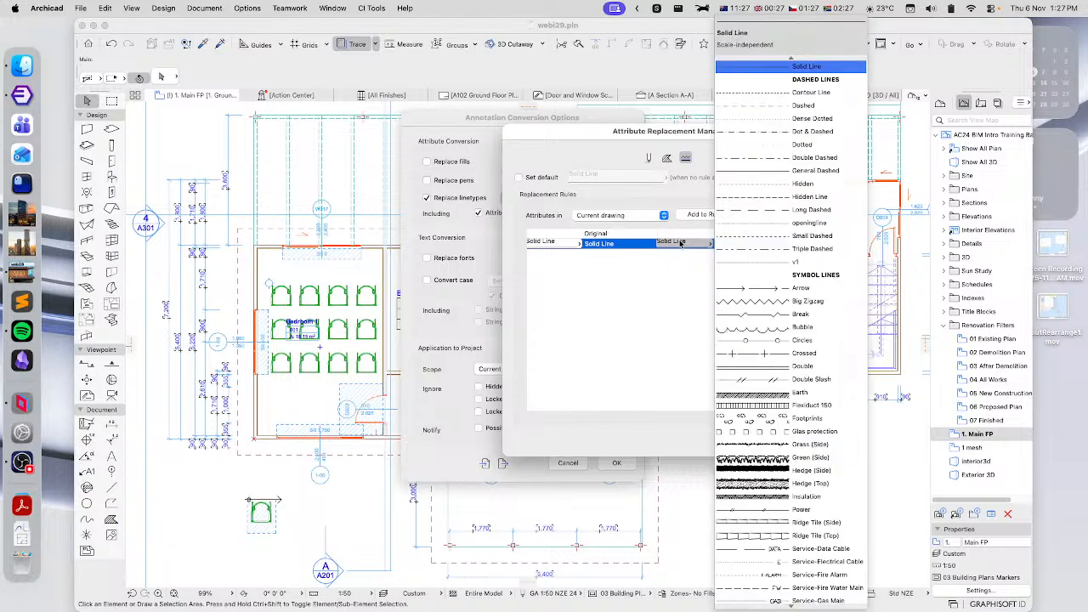
{"action": "left_click", "coordinate": [812, 91]}
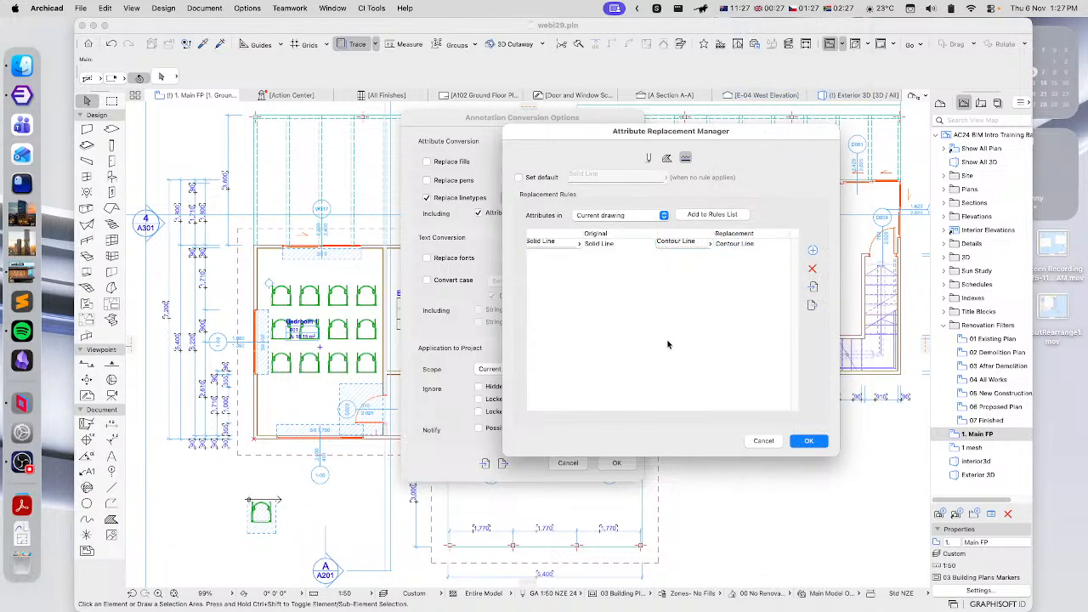
Add a linetype replacement rule that replaces Triple Dashed with Small Dashed.
{"action": "left_click", "coordinate": [812, 250]}
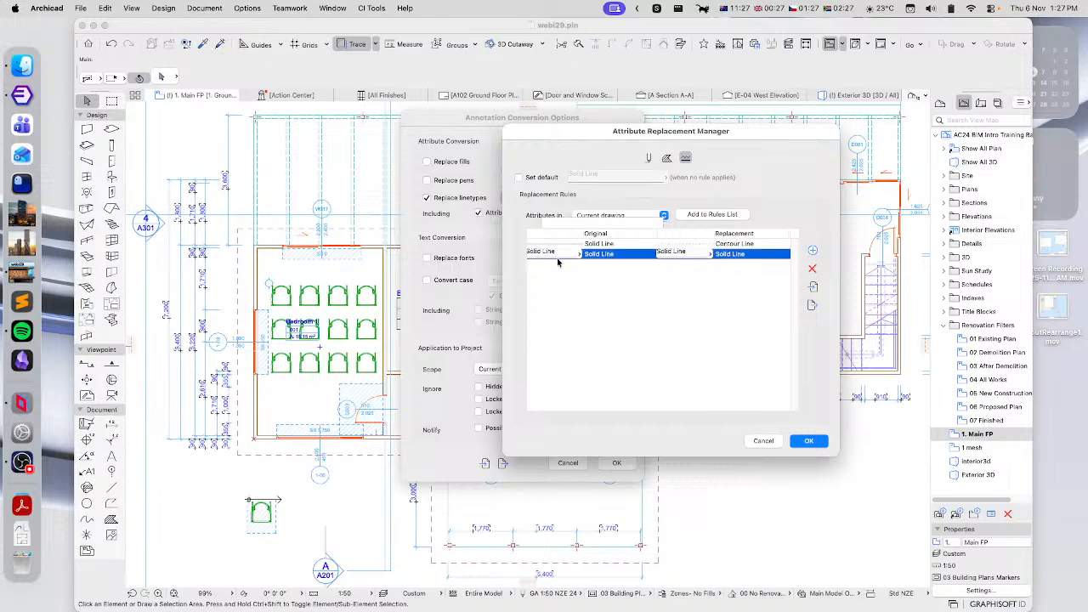
{"action": "left_click", "coordinate": [561, 253]}
{"action": "left_click", "coordinate": [697, 250]}
{"action": "left_click", "coordinate": [687, 253]}
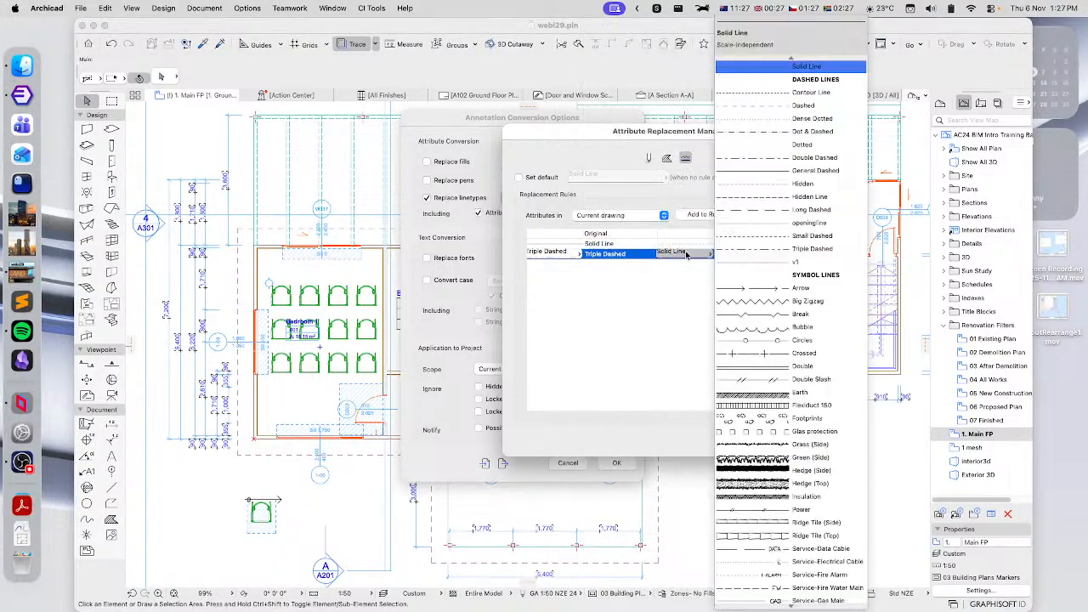
{"action": "left_click", "coordinate": [830, 250]}
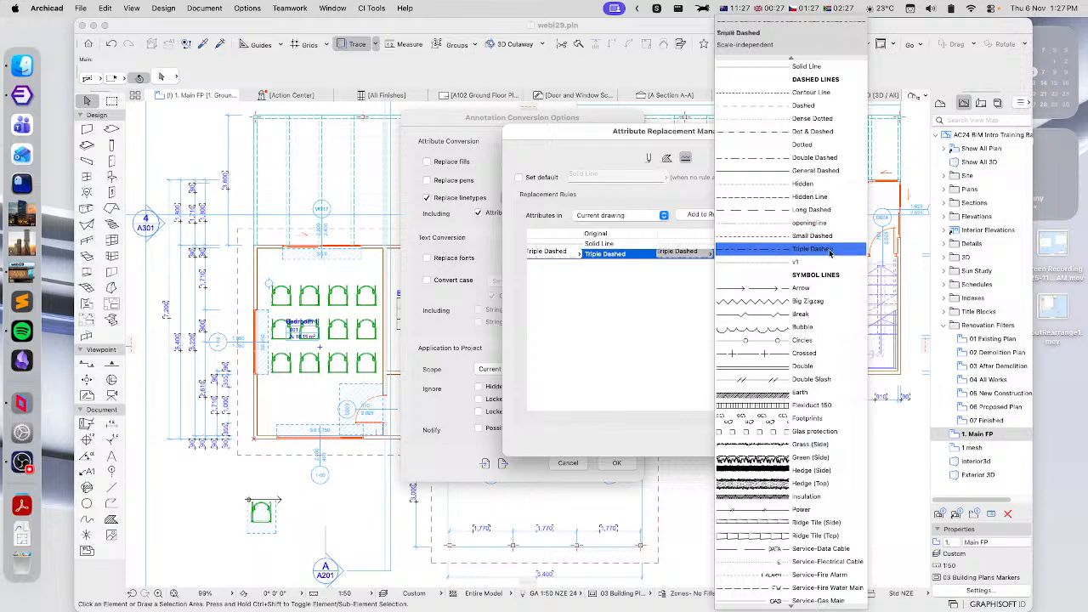
{"action": "left_click", "coordinate": [782, 236]}
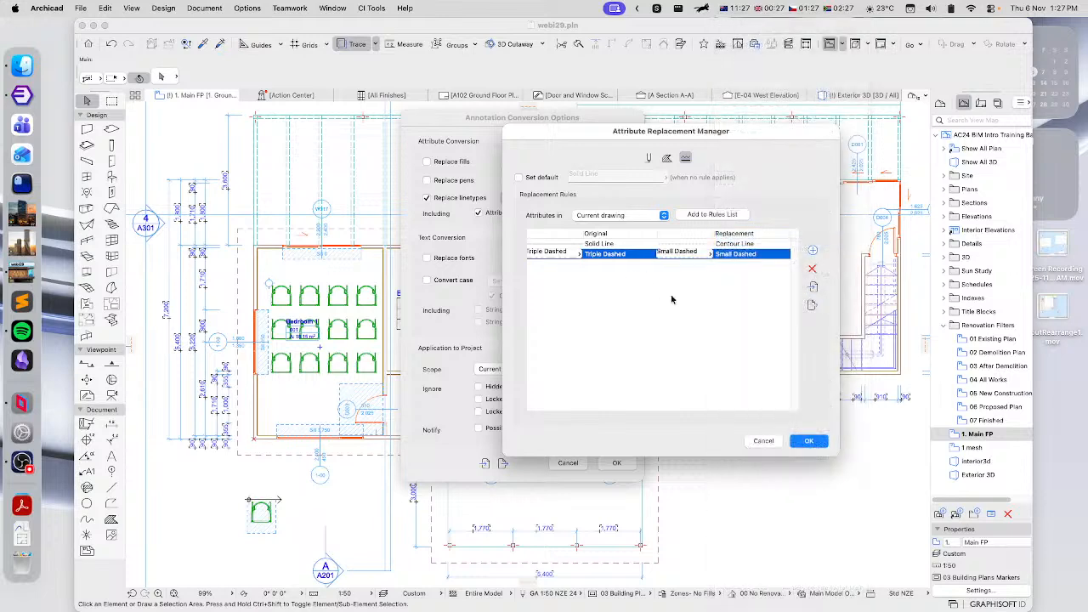
Add a linetype replacement rule that replaces Hedge (Top) with Hedge (Side).
{"action": "left_click", "coordinate": [812, 250]}
{"action": "left_click", "coordinate": [566, 263]}
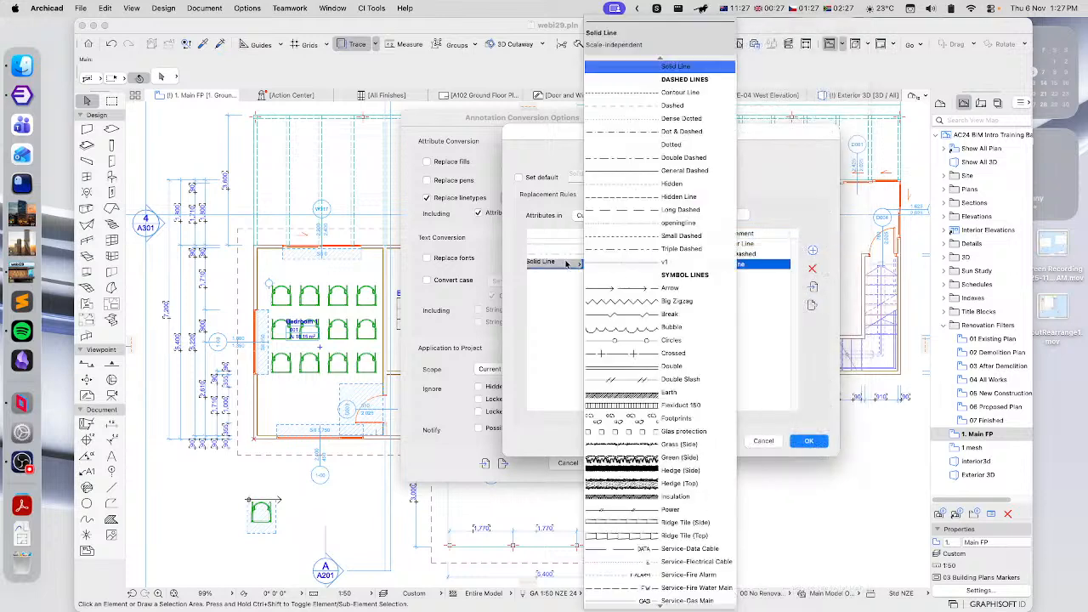
{"action": "left_click", "coordinate": [697, 483]}
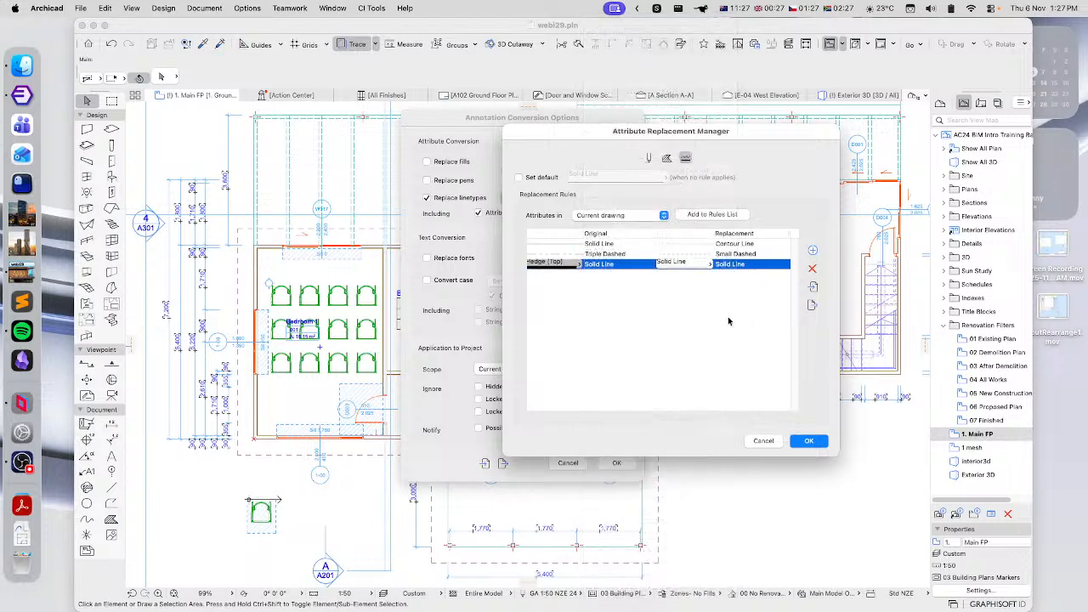
{"action": "left_click", "coordinate": [690, 265]}
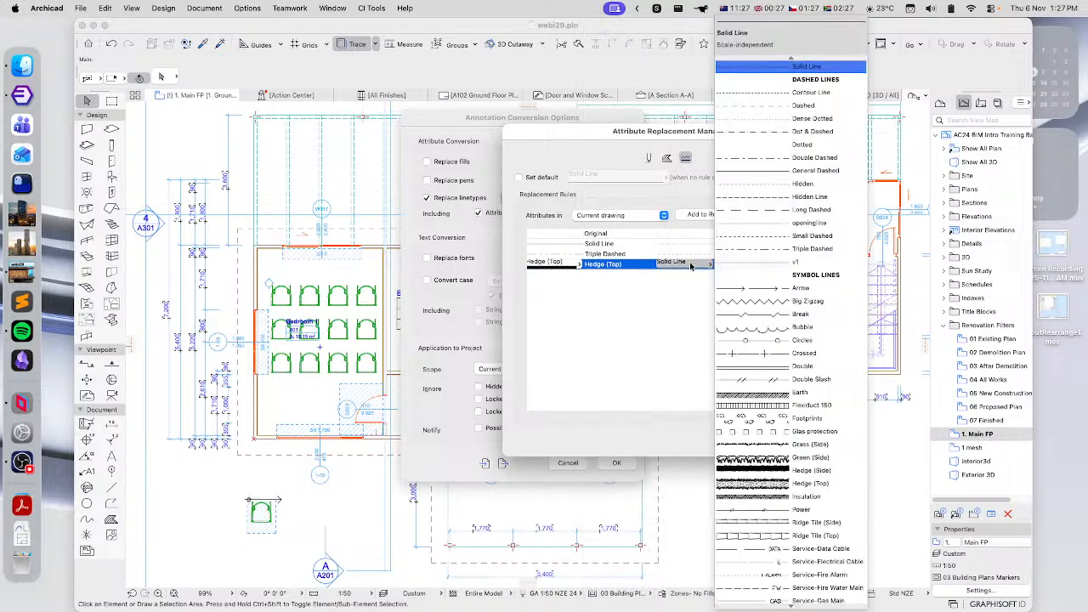
{"action": "left_click", "coordinate": [769, 460]}
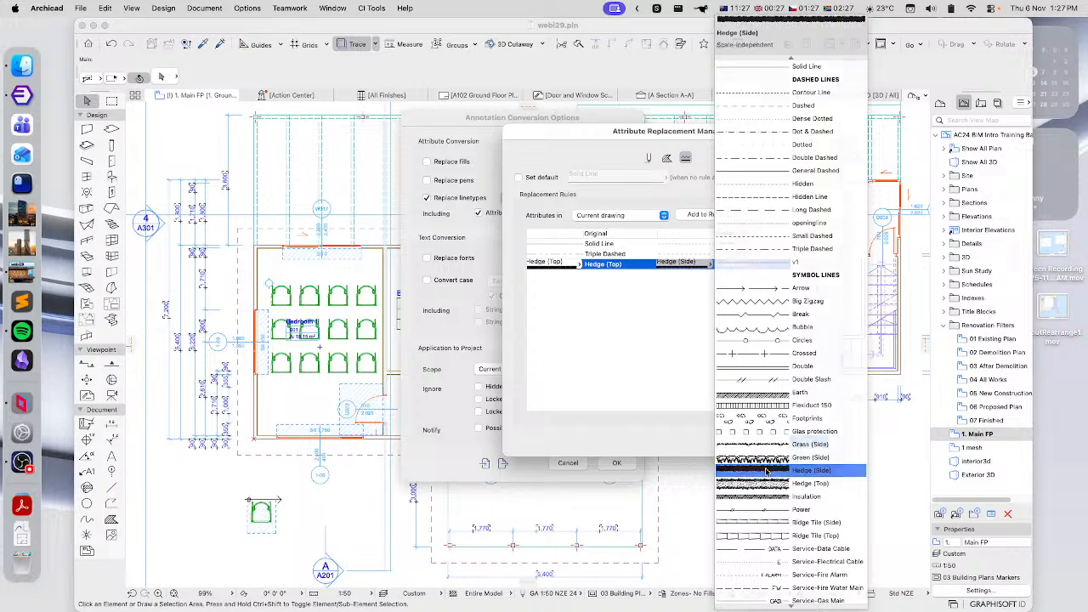
{"action": "left_click", "coordinate": [769, 470]}
{"action": "left_click", "coordinate": [644, 324]}
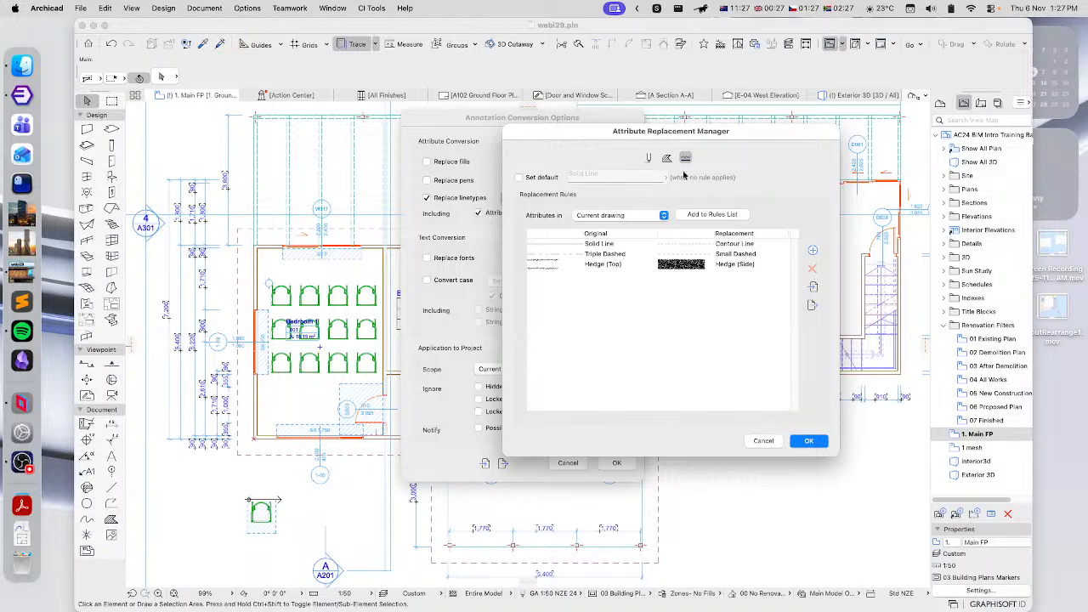
Check the import option for linestyle conversion files without importing one, and accept the linetype rules.
{"action": "mouse_move", "coordinate": [705, 134]}
{"action": "left_mouse_down"}
{"action": "mouse_move", "coordinate": [671, 137]}
{"action": "mouse_move", "coordinate": [688, 141]}
{"action": "left_mouse_up"}
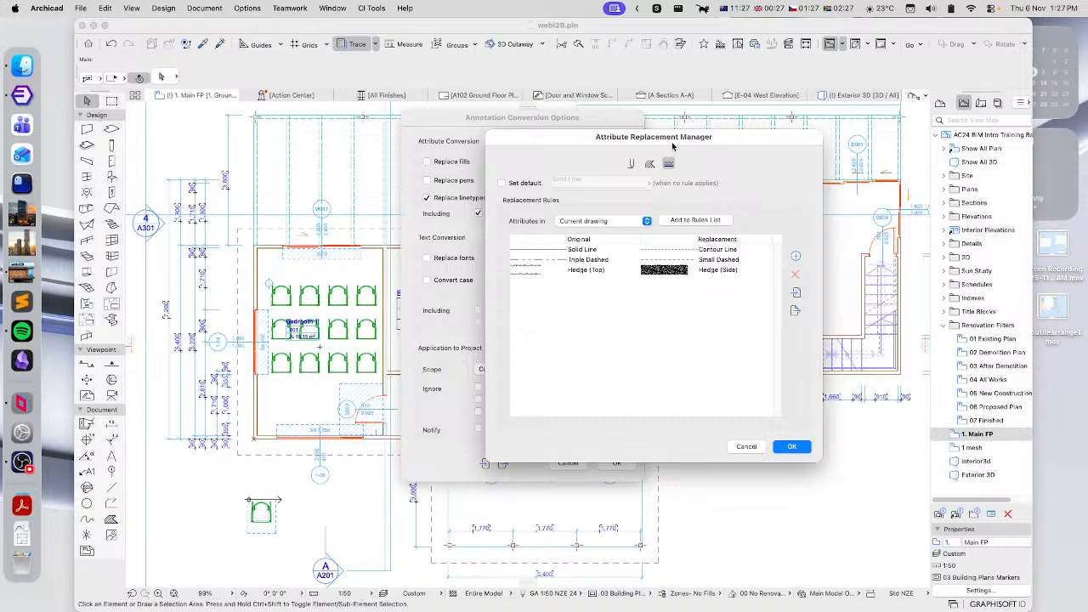
{"action": "left_click", "coordinate": [795, 292]}
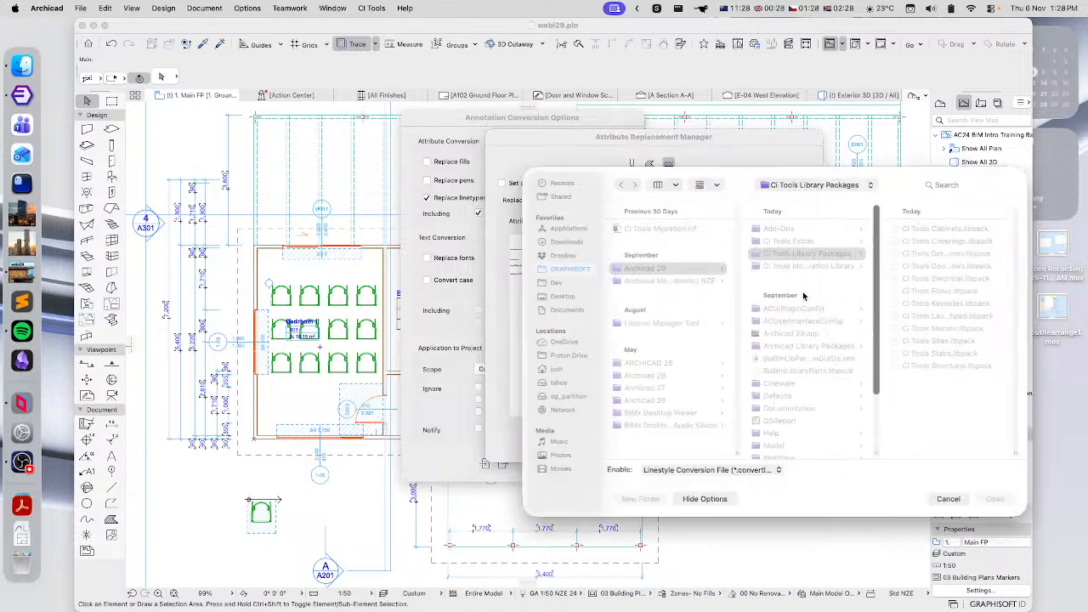
{"action": "left_click", "coordinate": [947, 498]}
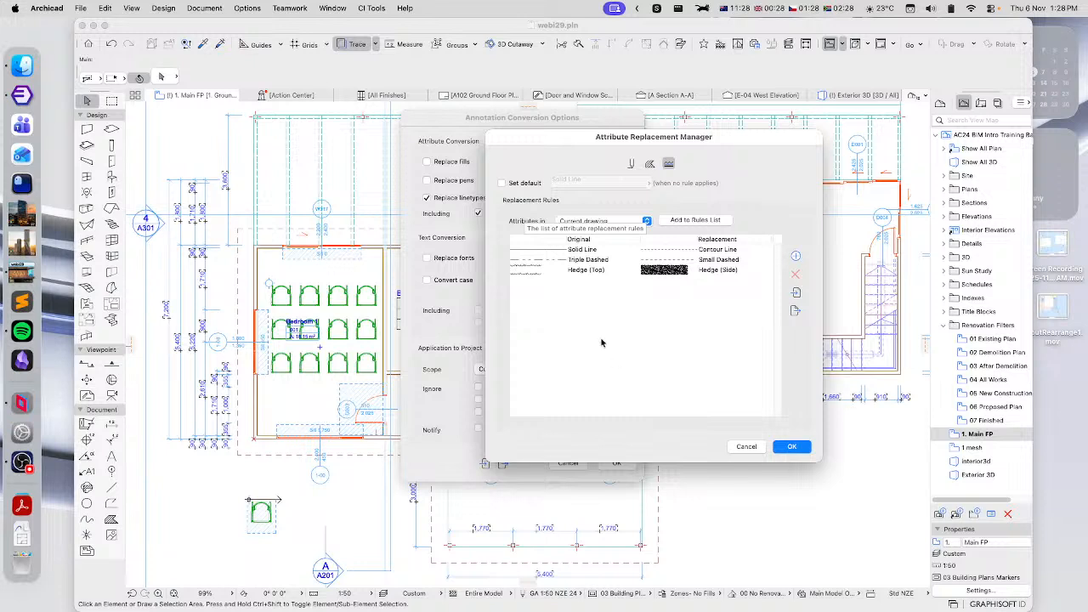
{"action": "left_click", "coordinate": [799, 448]}
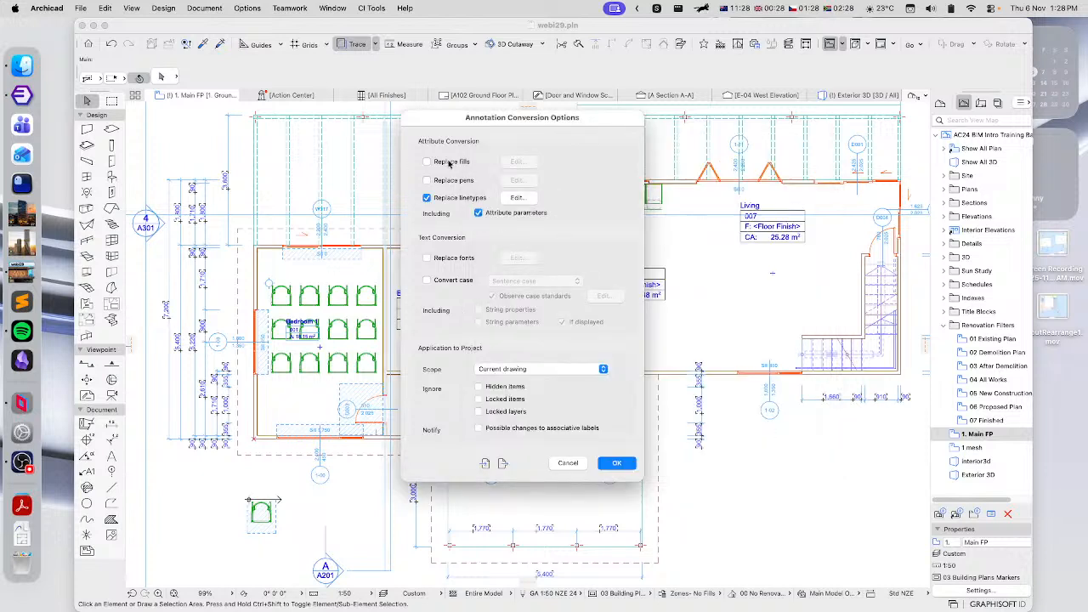
Enable fill replacement and add the fills used in the current drawing to its rules list.
{"action": "left_click", "coordinate": [427, 162]}
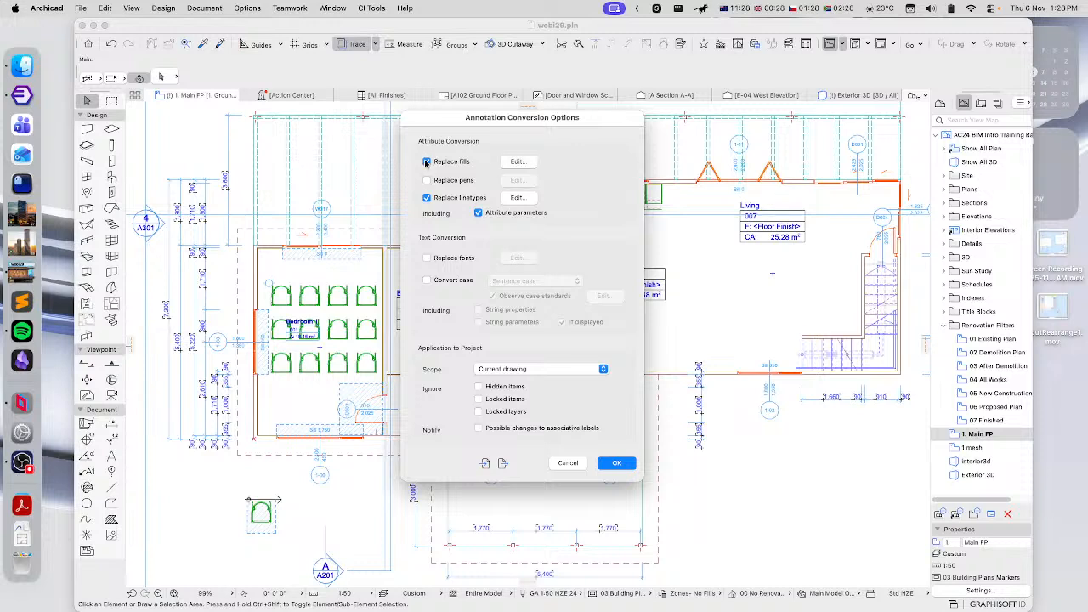
{"action": "left_click", "coordinate": [518, 162]}
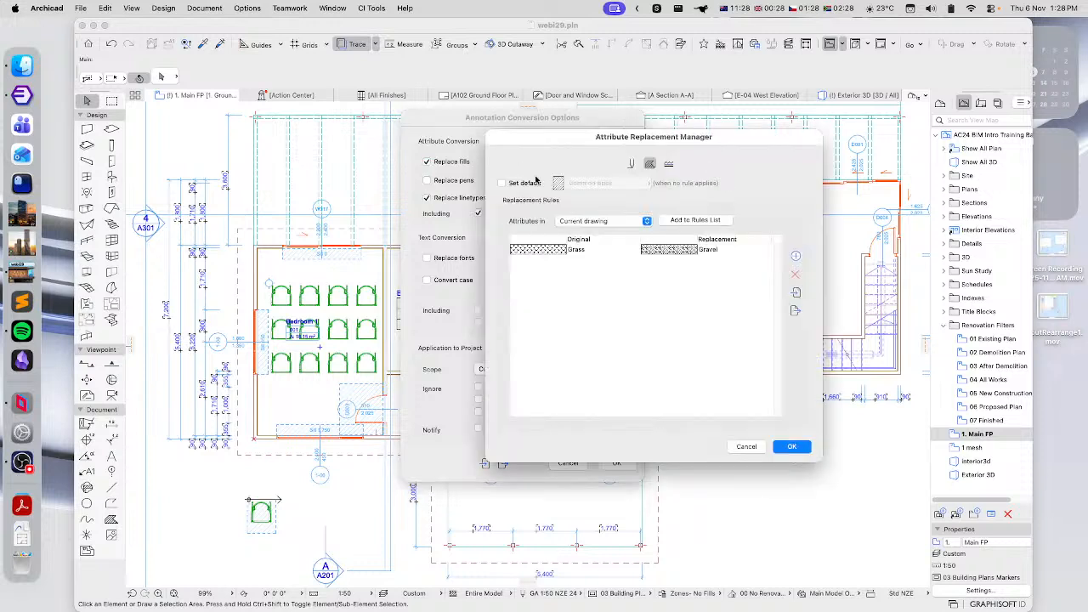
{"action": "left_click", "coordinate": [680, 221]}
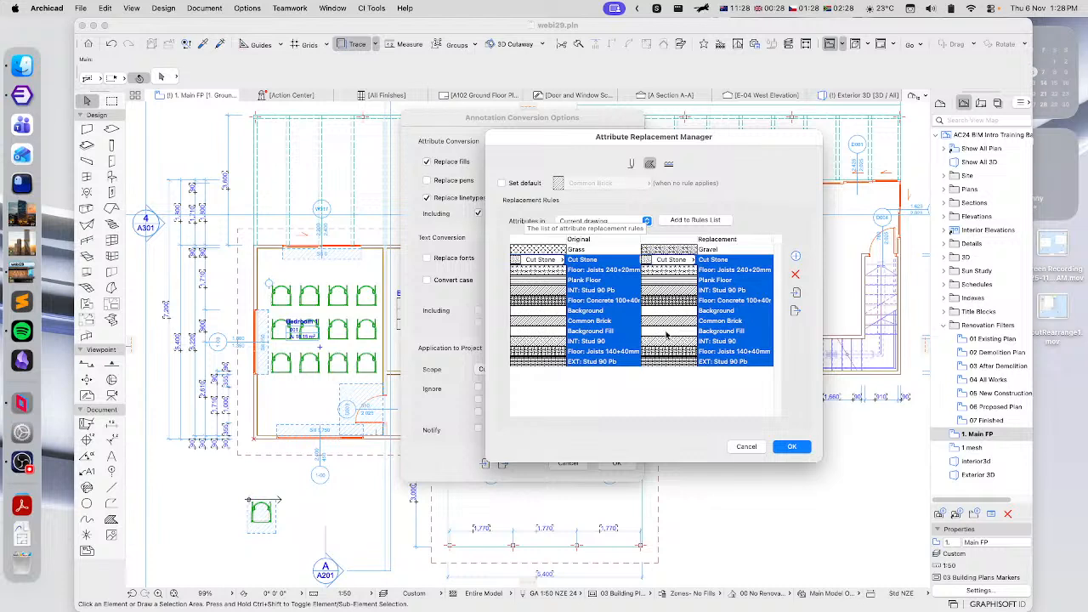
Set the replacement fill of the INT: Stud 90 Pb rule to Block - Running Bond and of Common Brick to Block Floor 1:3.
{"action": "left_click", "coordinate": [694, 270]}
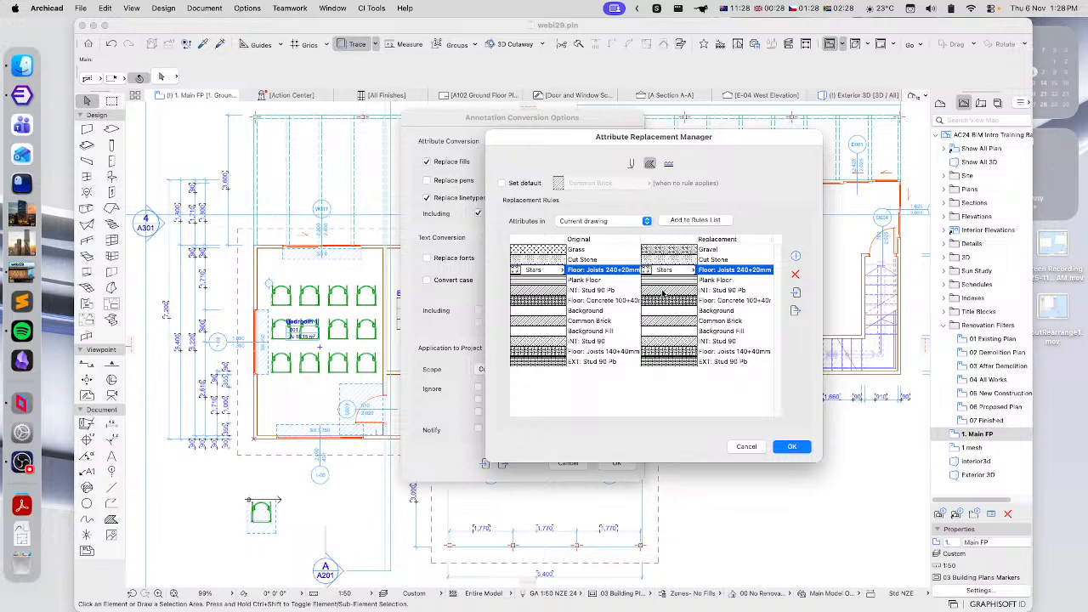
{"action": "left_click", "coordinate": [663, 294]}
{"action": "left_click", "coordinate": [689, 291]}
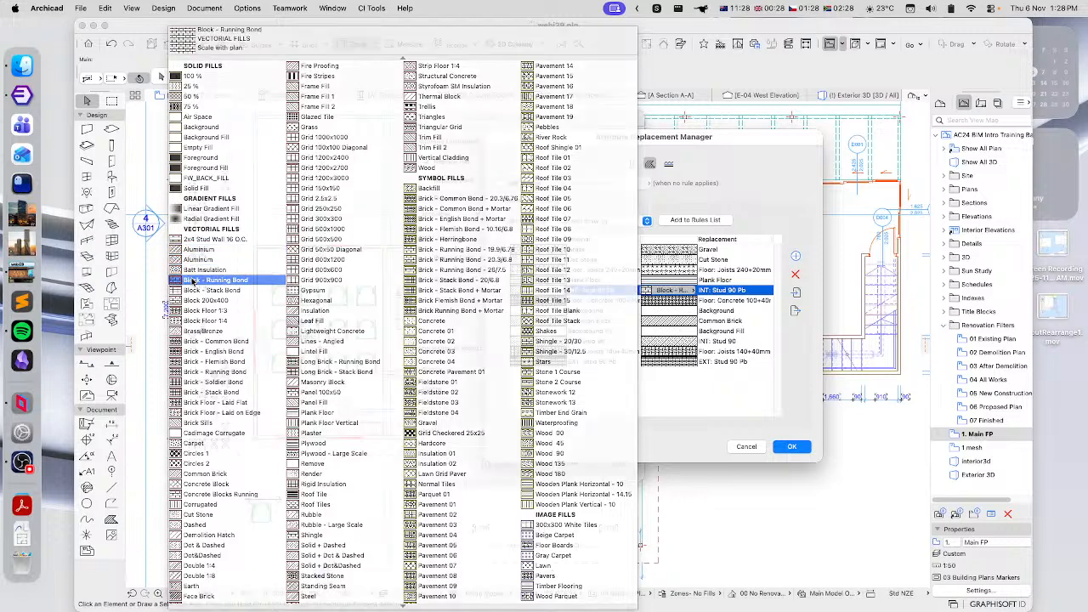
{"action": "left_click", "coordinate": [209, 279]}
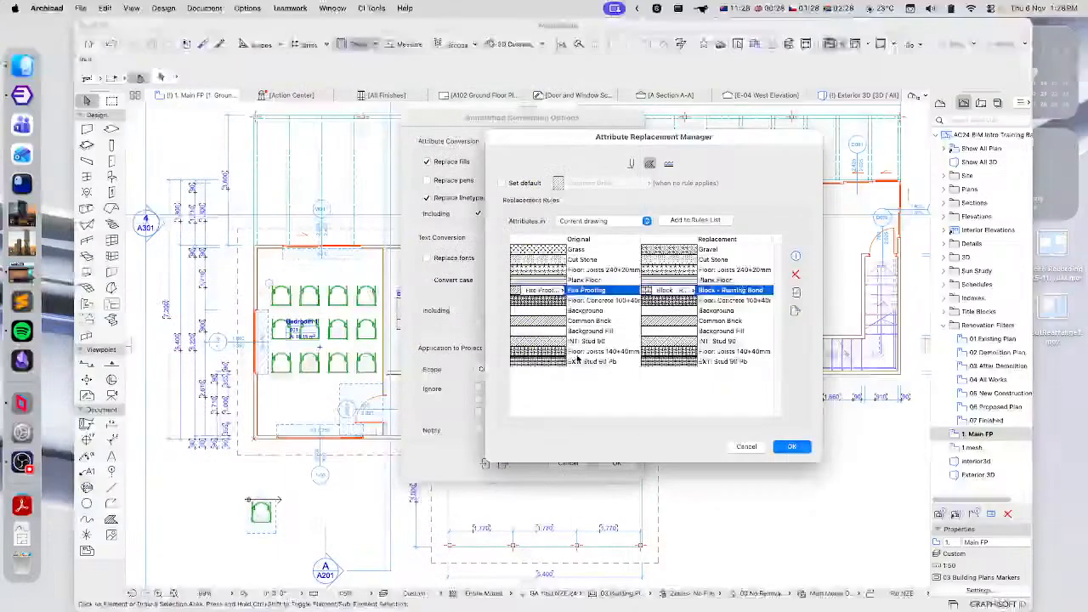
{"action": "left_click", "coordinate": [681, 322]}
{"action": "left_click", "coordinate": [687, 322]}
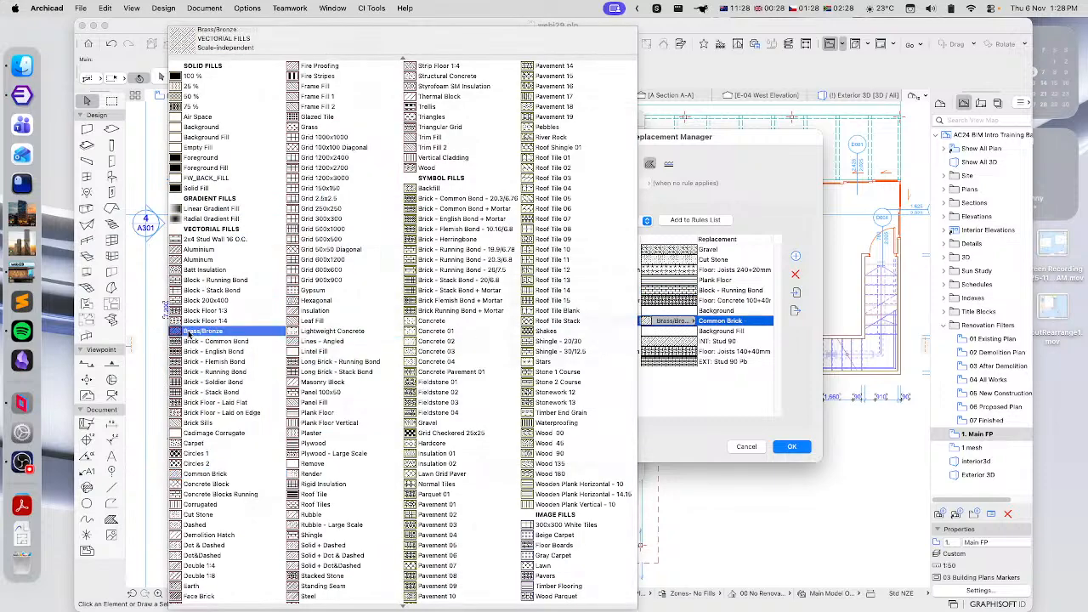
{"action": "left_click", "coordinate": [203, 310]}
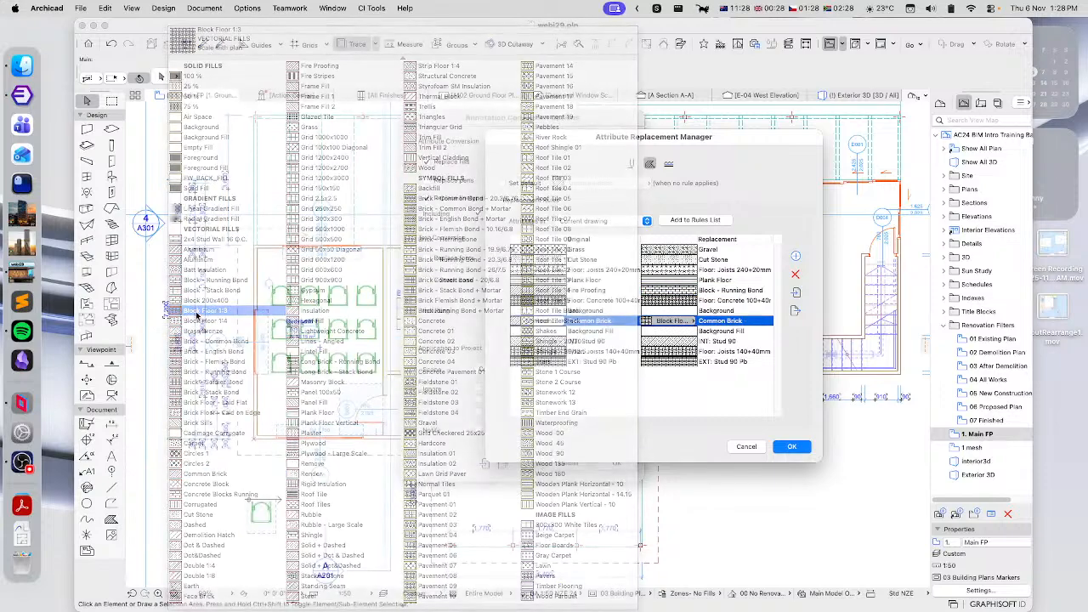
Accept the fill rules, run the conversion on the current drawing, and inspect the chairs in Bedroom 1.
{"action": "left_click", "coordinate": [792, 446]}
{"action": "mouse_move", "coordinate": [504, 124]}
{"action": "left_mouse_down"}
{"action": "mouse_move", "coordinate": [737, 125]}
{"action": "mouse_move", "coordinate": [675, 132]}
{"action": "left_mouse_up"}
{"action": "left_click", "coordinate": [788, 472]}
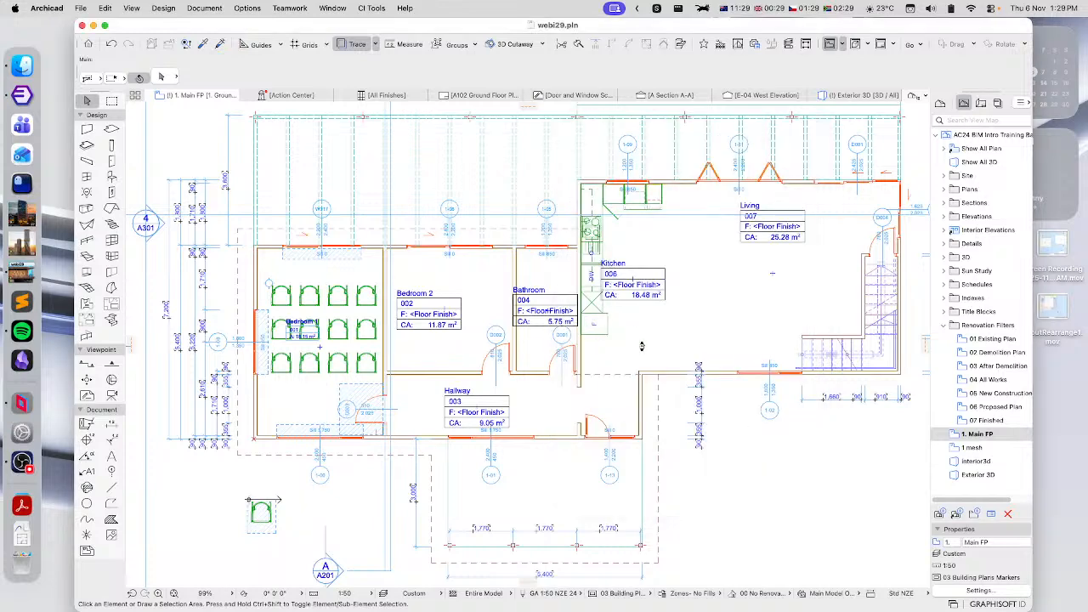
{"action": "left_click", "coordinate": [361, 300]}
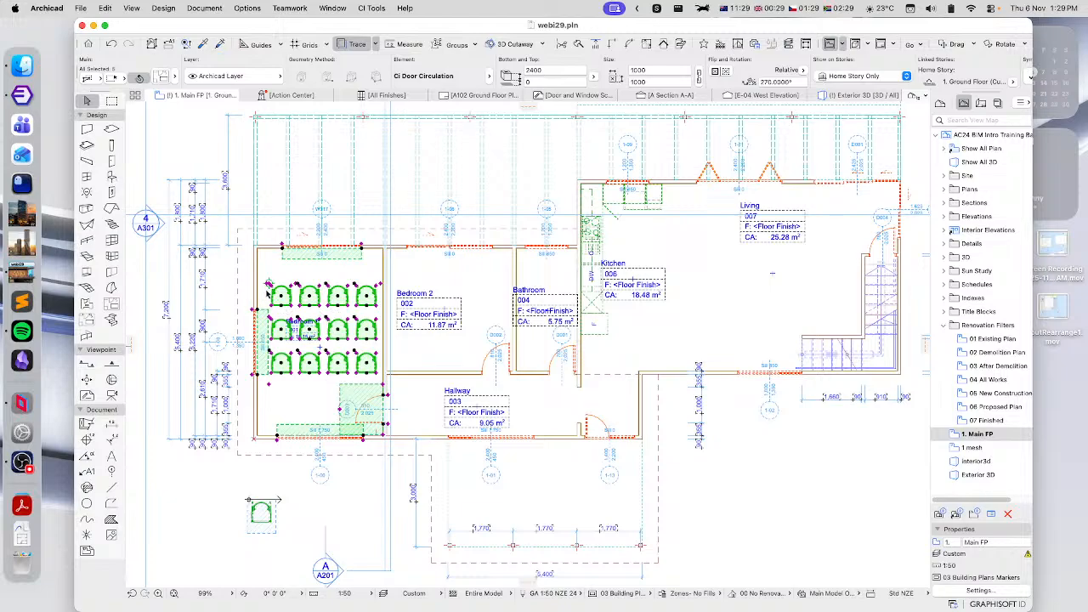
{"action": "scroll", "coordinate": [270, 304], "scroll_direction": "up", "scroll_amount": 5}
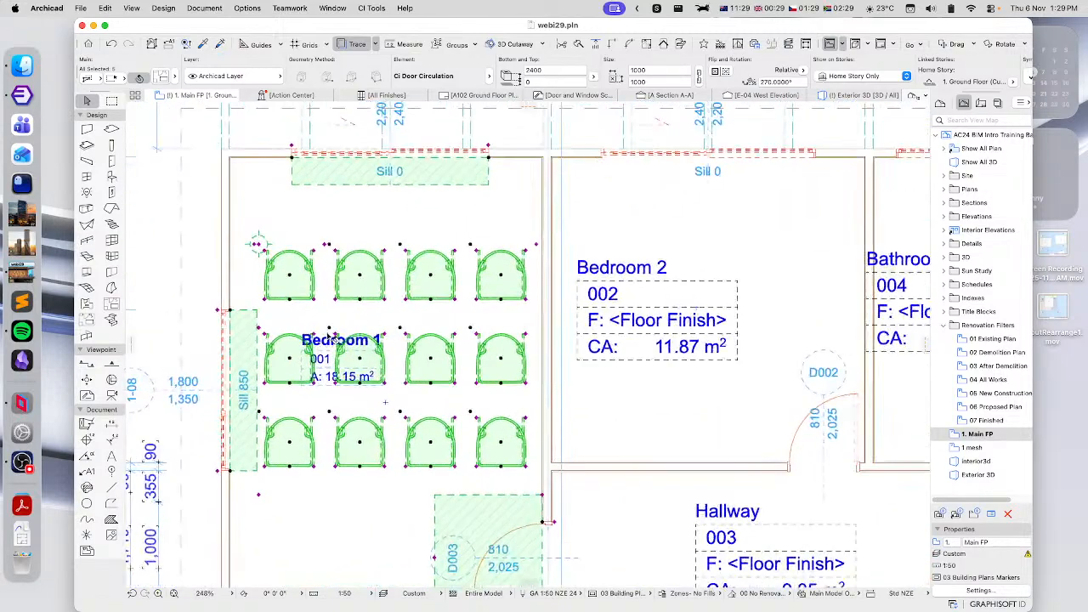
{"action": "middle_click_drag", "start_coordinate": [452, 161], "coordinate": [460, 169]}
{"action": "scroll", "coordinate": [442, 211], "scroll_direction": "down", "scroll_amount": 5}
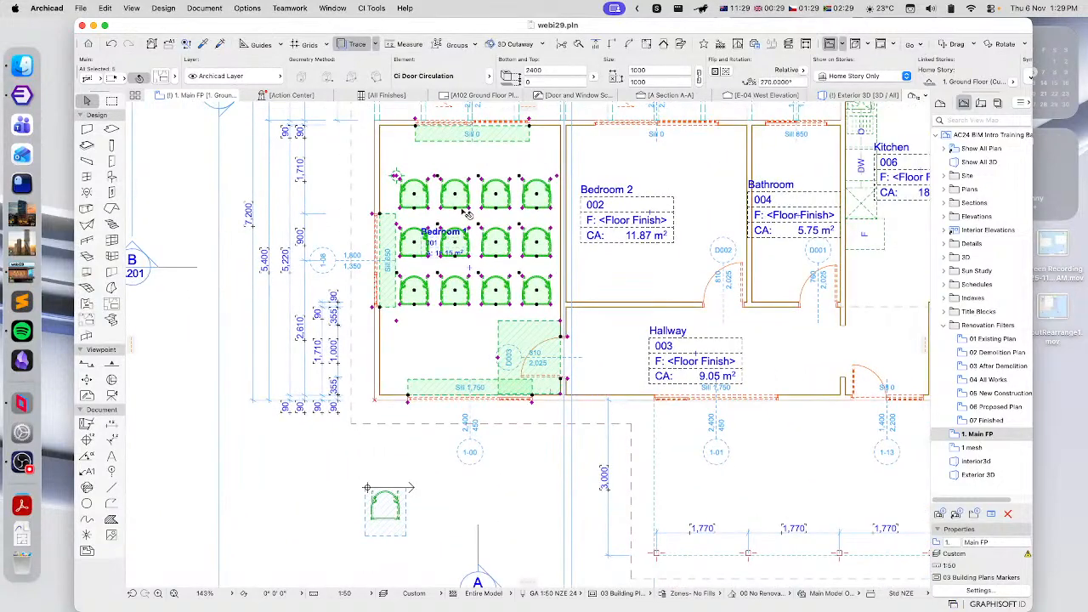
{"action": "scroll", "coordinate": [508, 212], "scroll_direction": "up", "scroll_amount": 4}
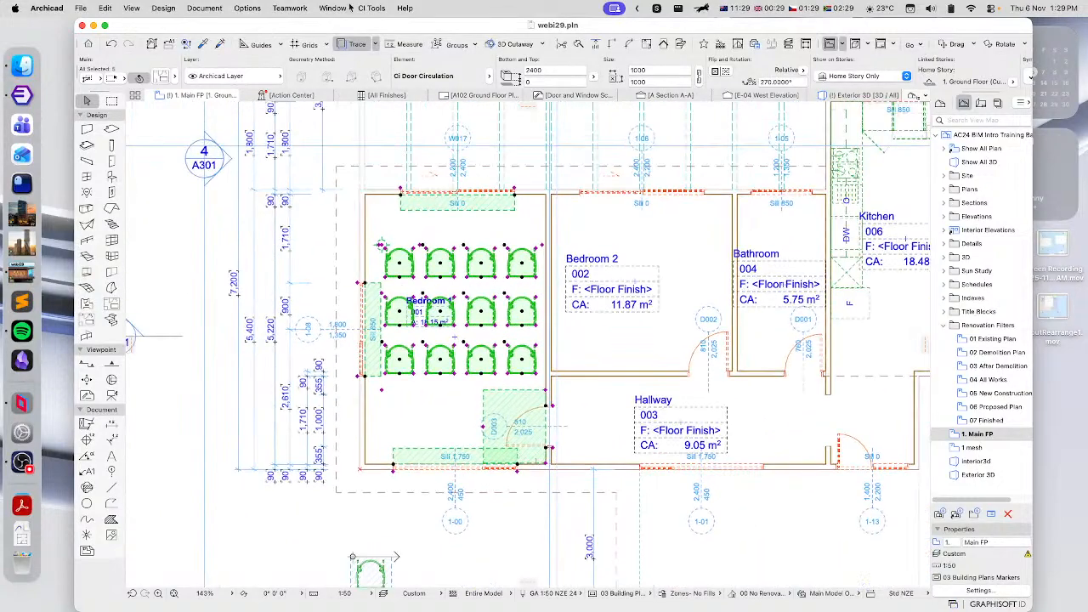
Check the available scopes in the annotation conversion options, keep Current drawing, and cancel the conversion.
{"action": "left_click", "coordinate": [367, 8]}
{"action": "mouse_move", "coordinate": [399, 95]}
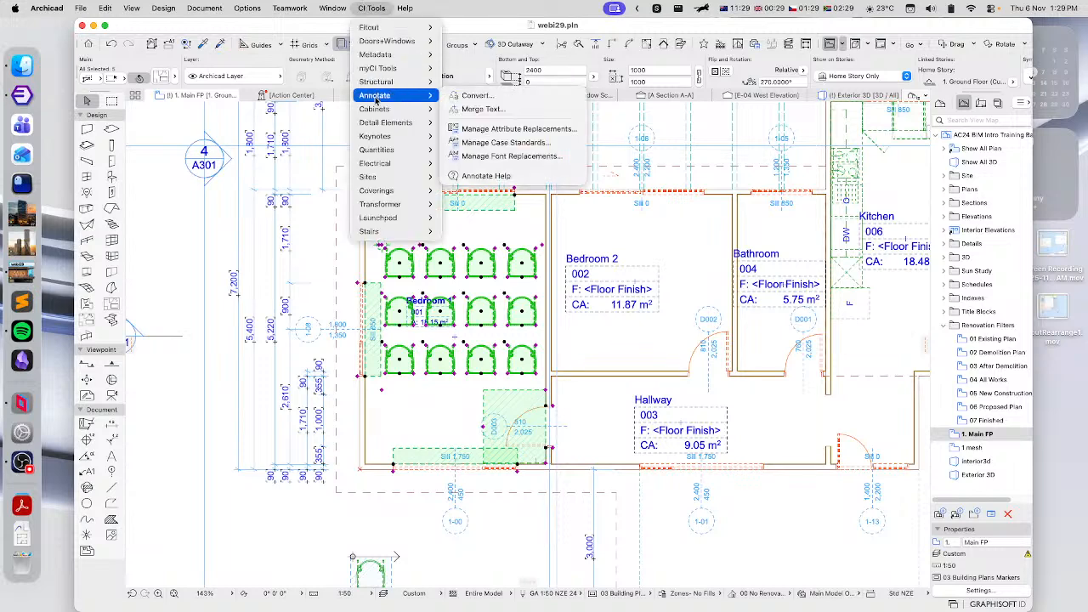
{"action": "left_click", "coordinate": [476, 96]}
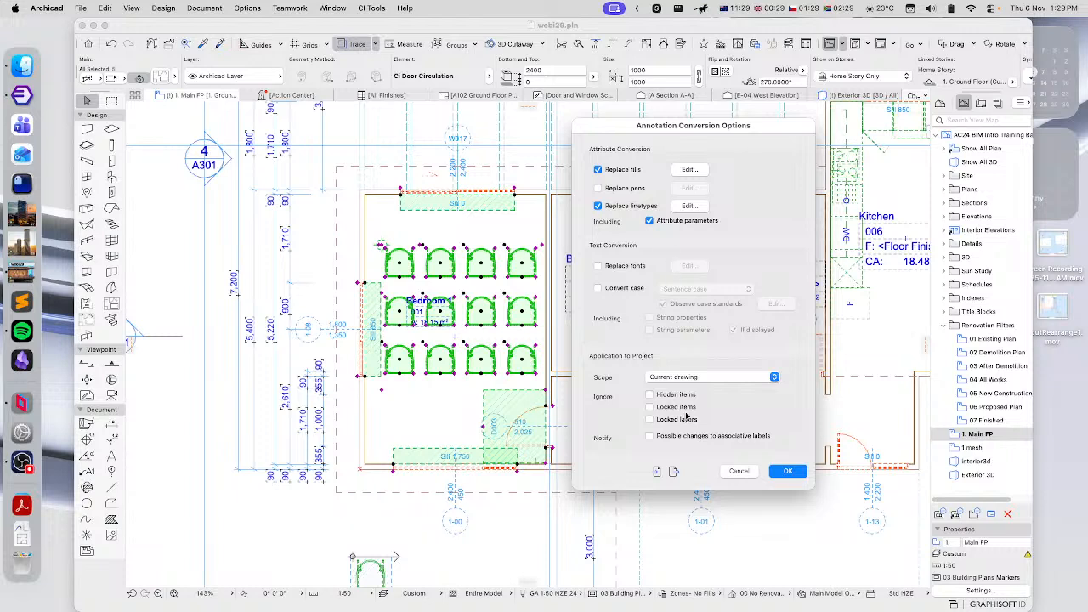
{"action": "left_click", "coordinate": [723, 377]}
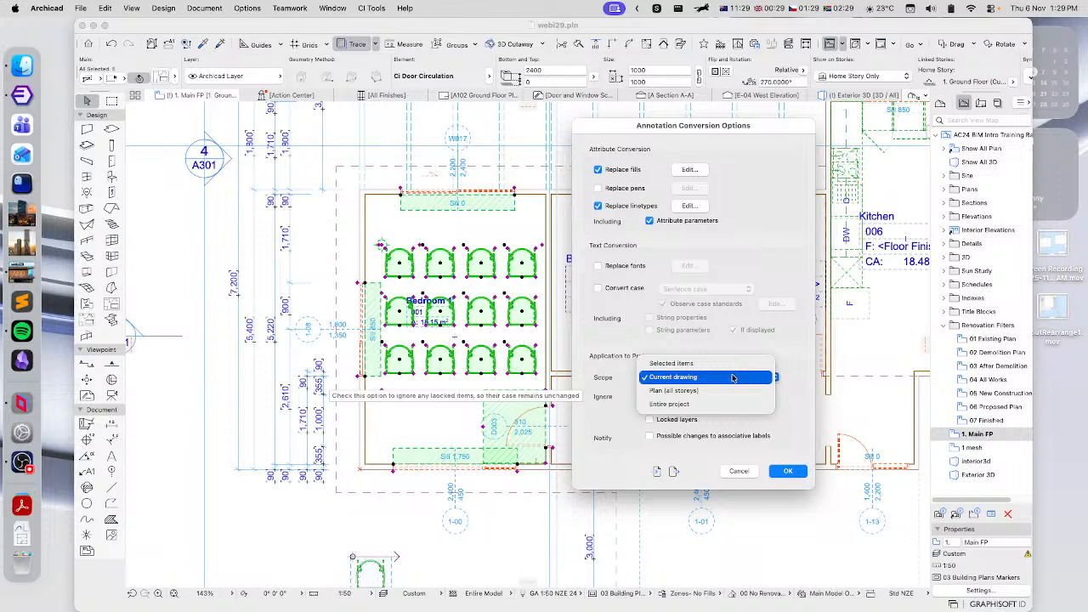
{"action": "left_click", "coordinate": [680, 379]}
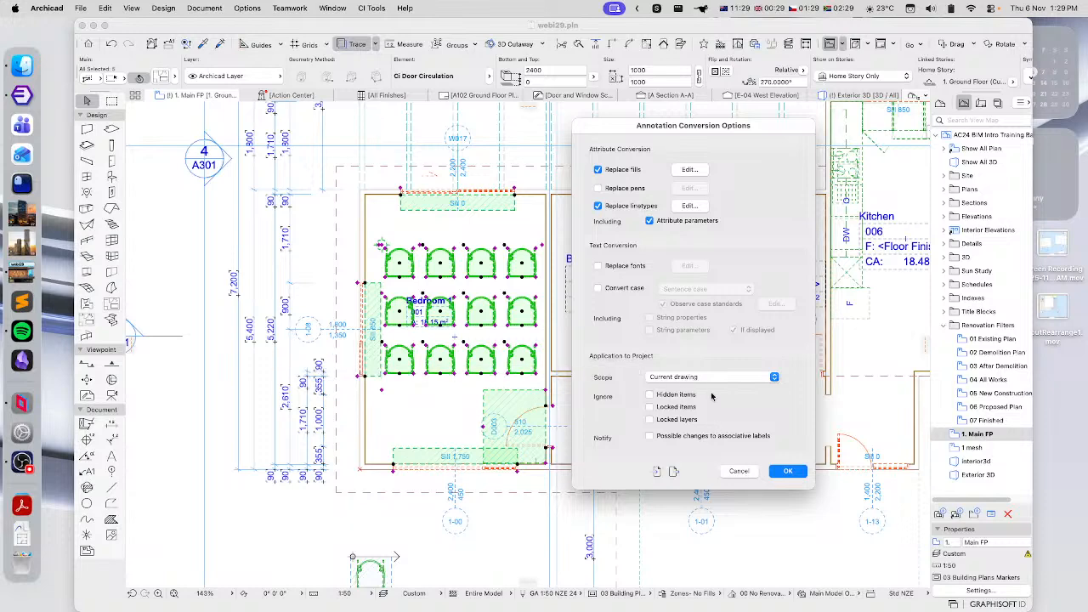
{"action": "left_click", "coordinate": [736, 470]}
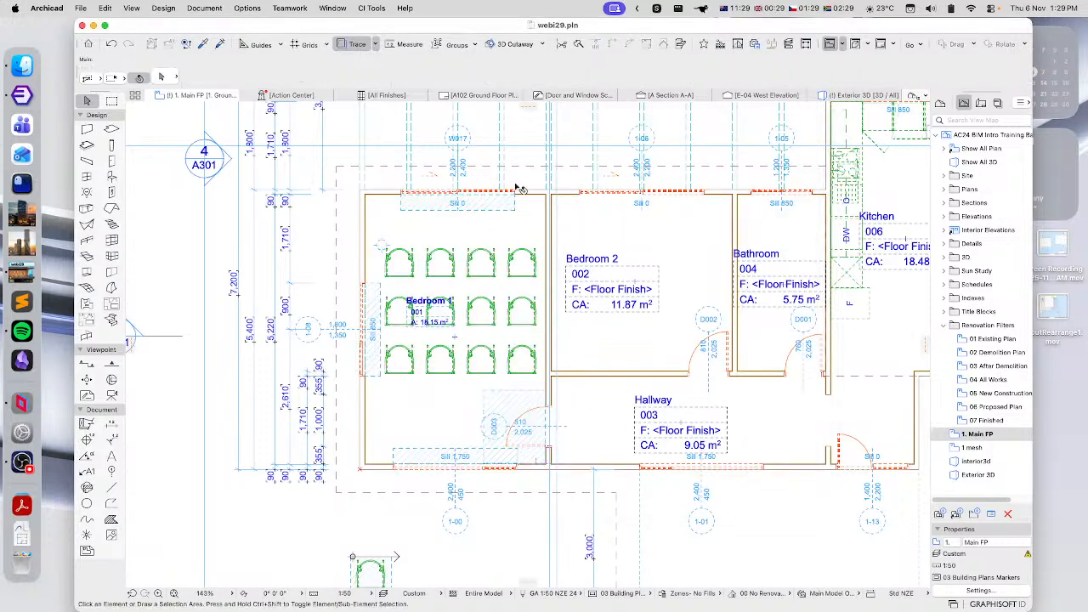
Reopen the annotation conversion options, check the available scopes, keep Current drawing, and run the conversion.
{"action": "scroll", "coordinate": [476, 285], "scroll_direction": "up", "scroll_amount": 5}
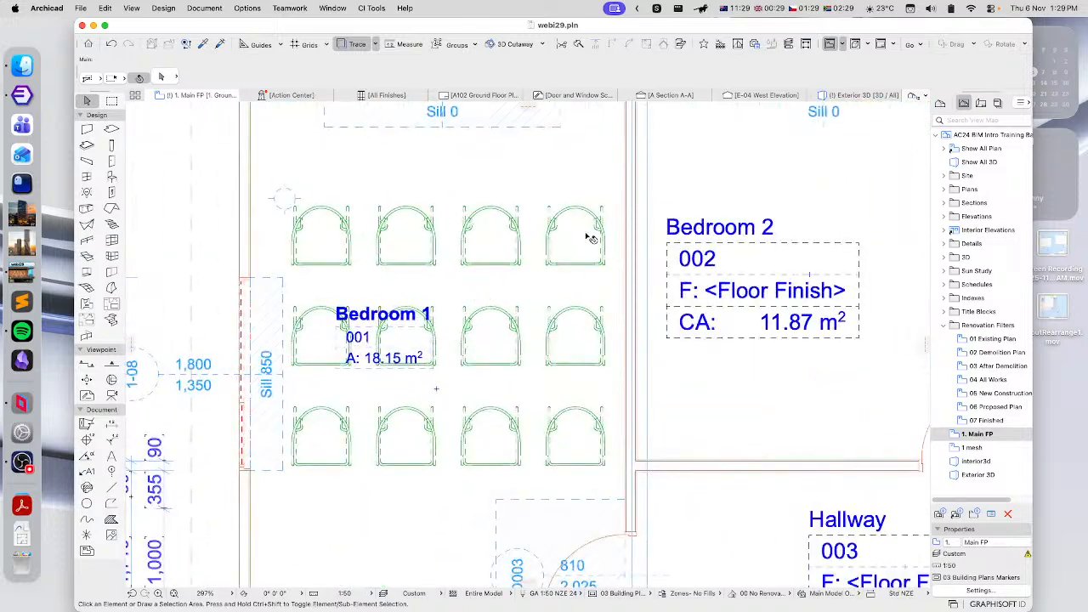
{"action": "scroll", "coordinate": [486, 187], "scroll_direction": "down", "scroll_amount": 3}
{"action": "left_click", "coordinate": [370, 9]}
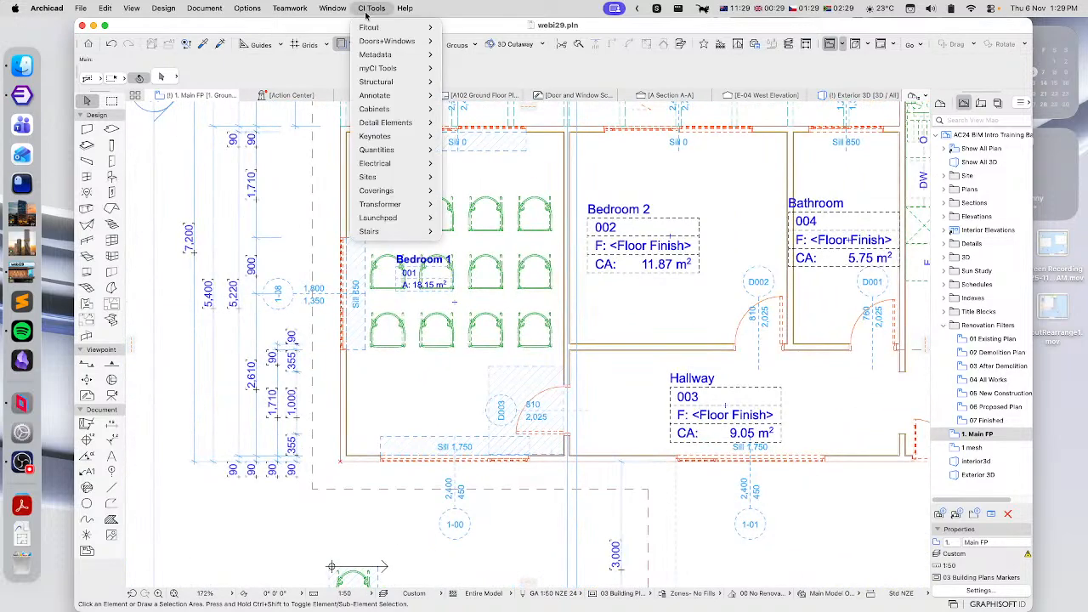
{"action": "mouse_move", "coordinate": [392, 193]}
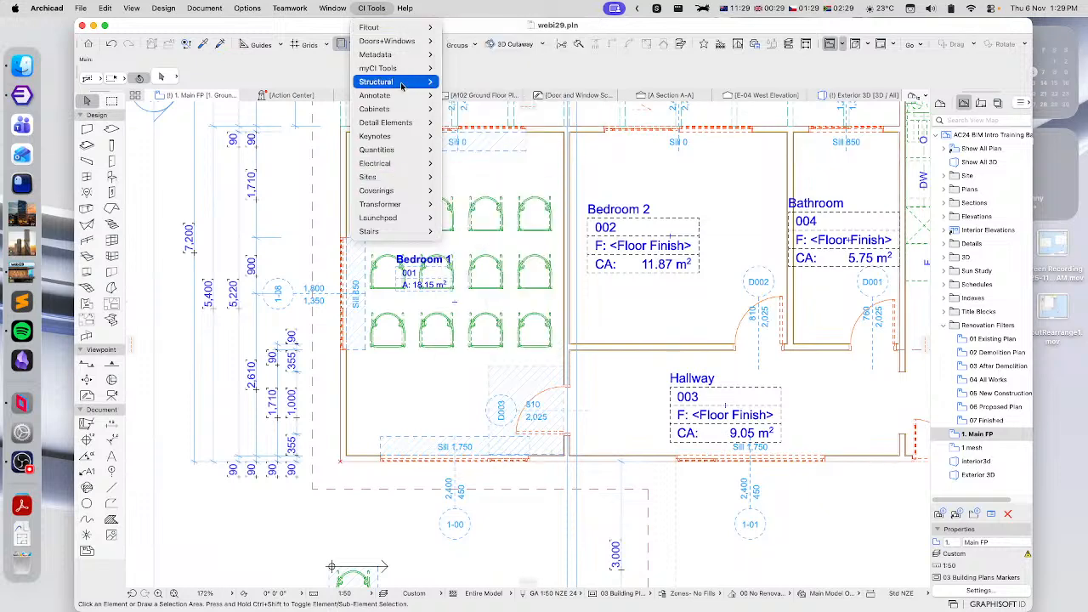
{"action": "mouse_move", "coordinate": [393, 94]}
{"action": "left_click", "coordinate": [494, 96]}
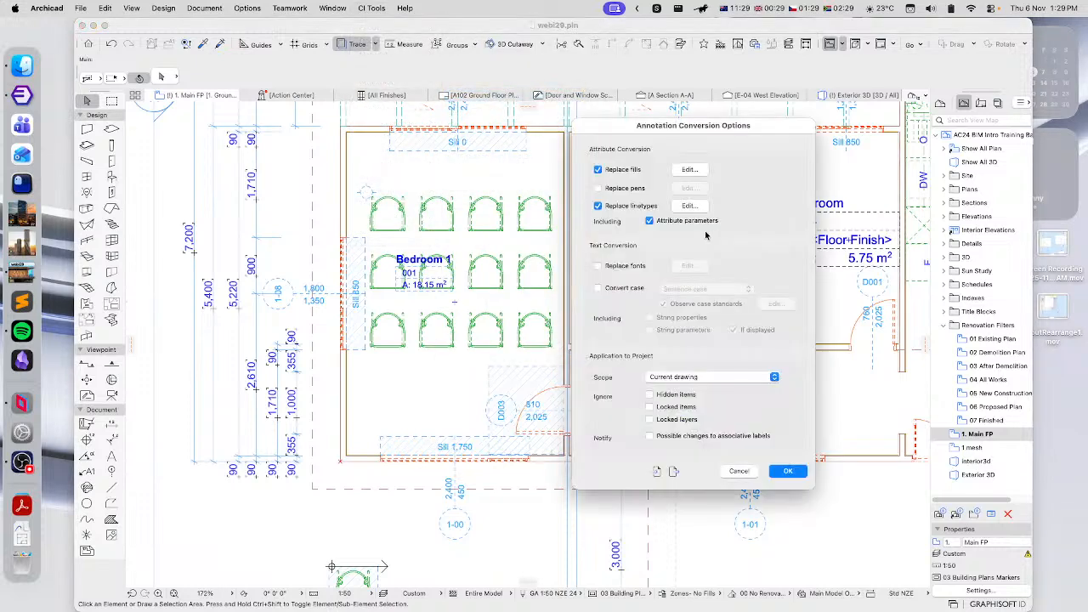
{"action": "left_click", "coordinate": [684, 379]}
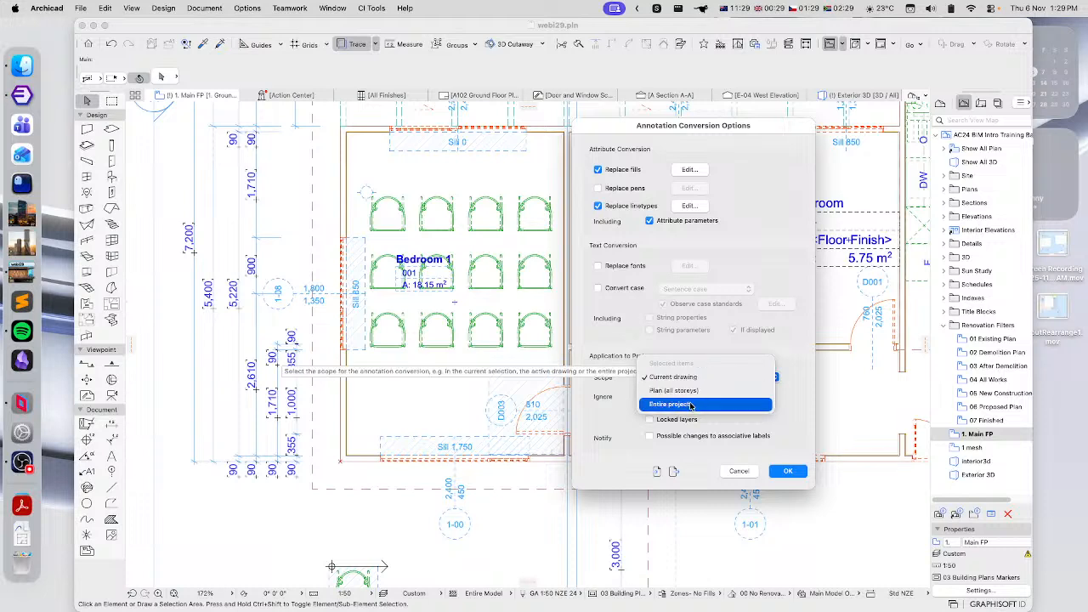
{"action": "left_click", "coordinate": [807, 382]}
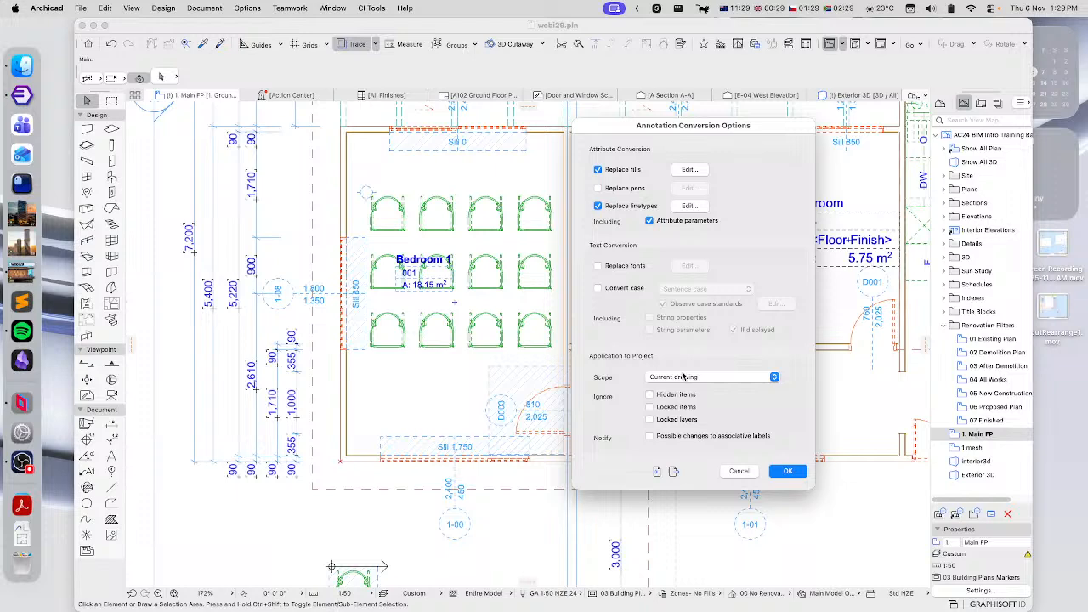
{"action": "left_click", "coordinate": [785, 470]}
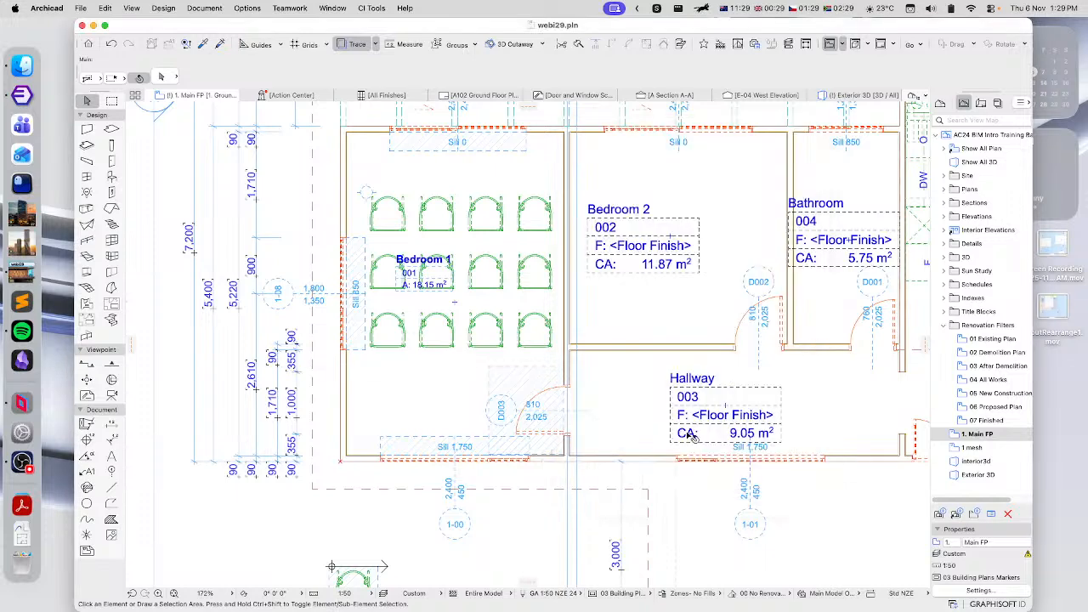
Examine the linetypes around the Hallway zone stamp, the Living room openings and the rest of the converted floor plan.
{"action": "scroll", "coordinate": [691, 435], "scroll_direction": "down", "scroll_amount": 2}
{"action": "scroll", "coordinate": [737, 448], "scroll_direction": "up", "scroll_amount": 4}
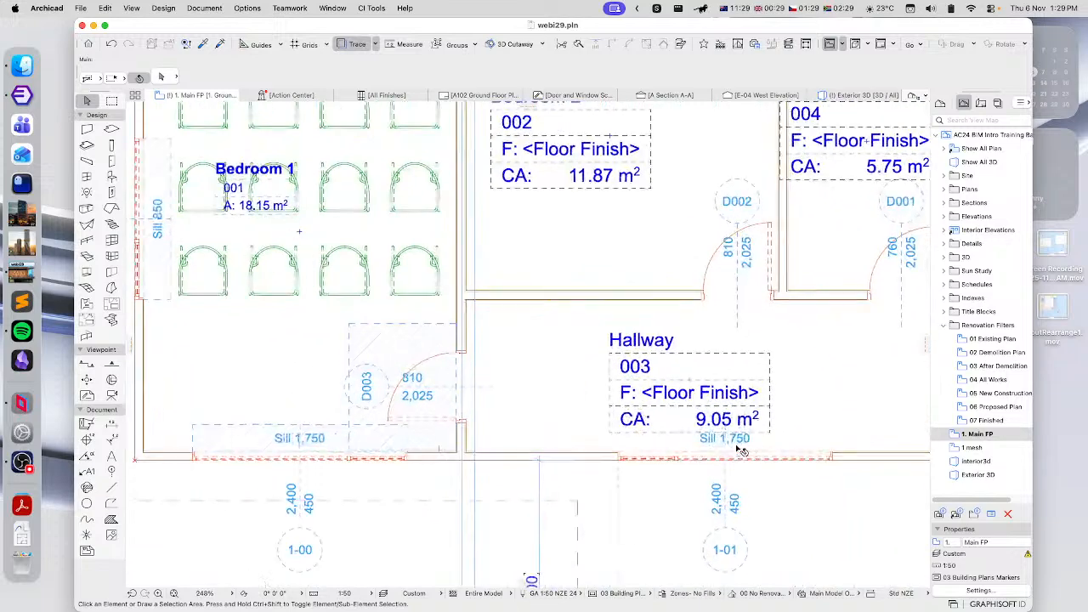
{"action": "scroll", "coordinate": [770, 466], "scroll_direction": "up", "scroll_amount": 3}
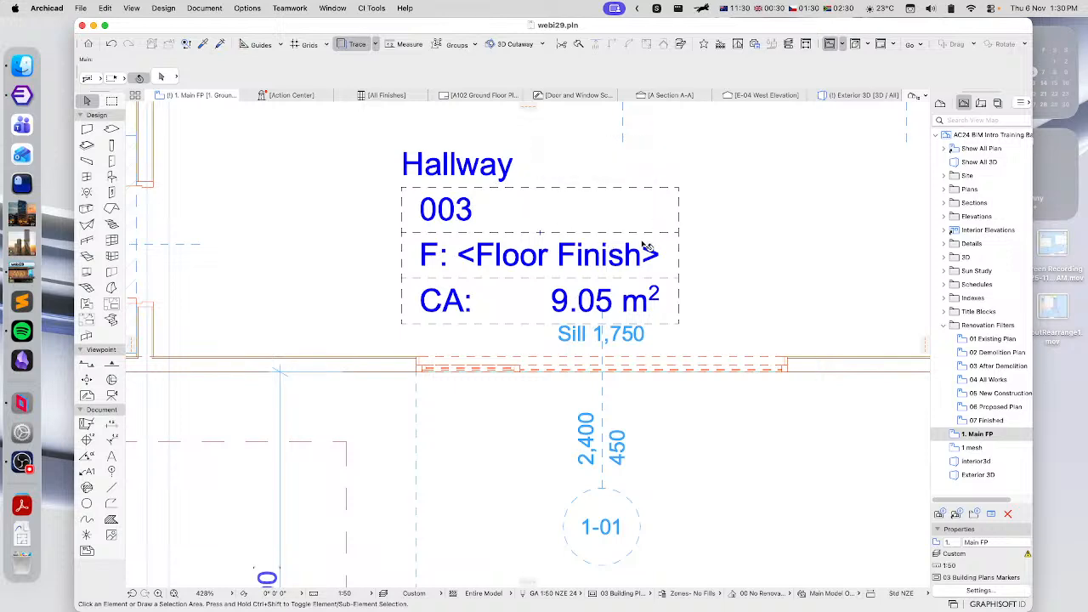
{"action": "scroll", "coordinate": [718, 268], "scroll_direction": "down", "scroll_amount": 2}
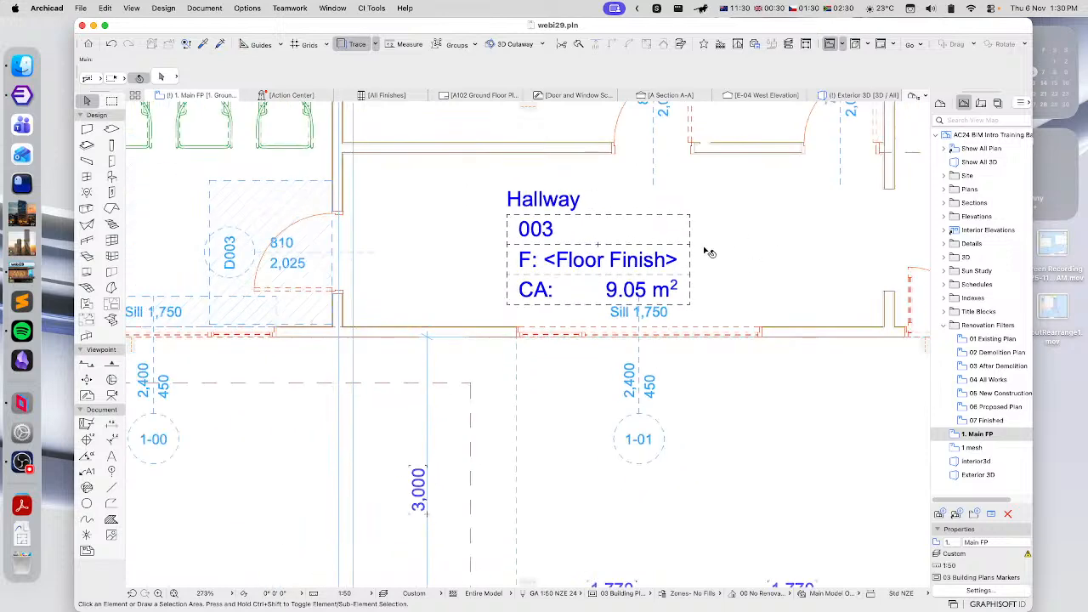
{"action": "scroll", "coordinate": [707, 250], "scroll_direction": "down", "scroll_amount": 8}
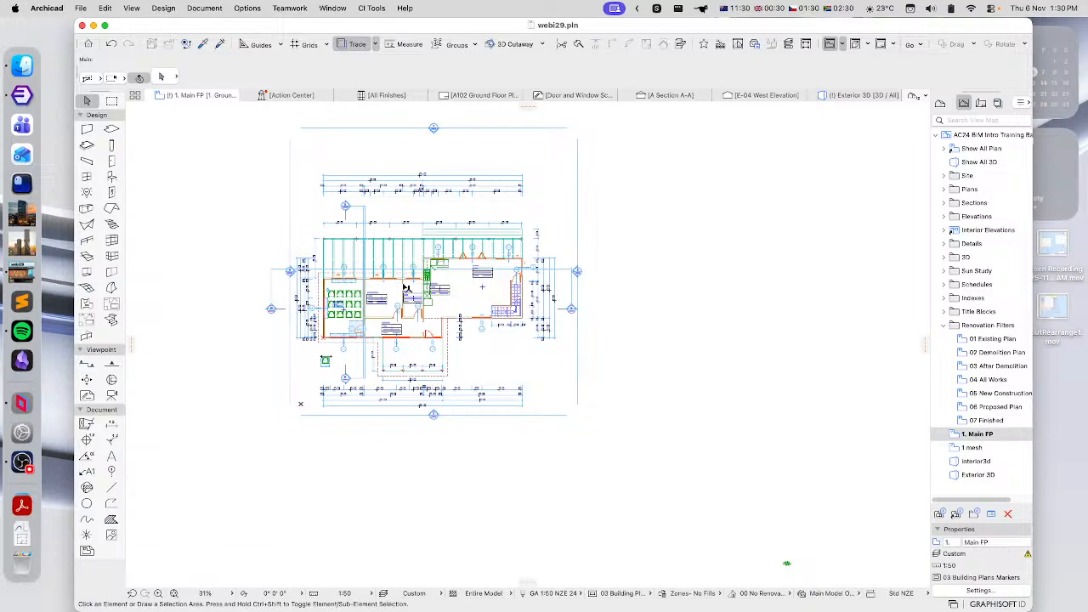
{"action": "scroll", "coordinate": [407, 289], "scroll_direction": "up", "scroll_amount": 3}
{"action": "scroll", "coordinate": [618, 340], "scroll_direction": "up", "scroll_amount": 3}
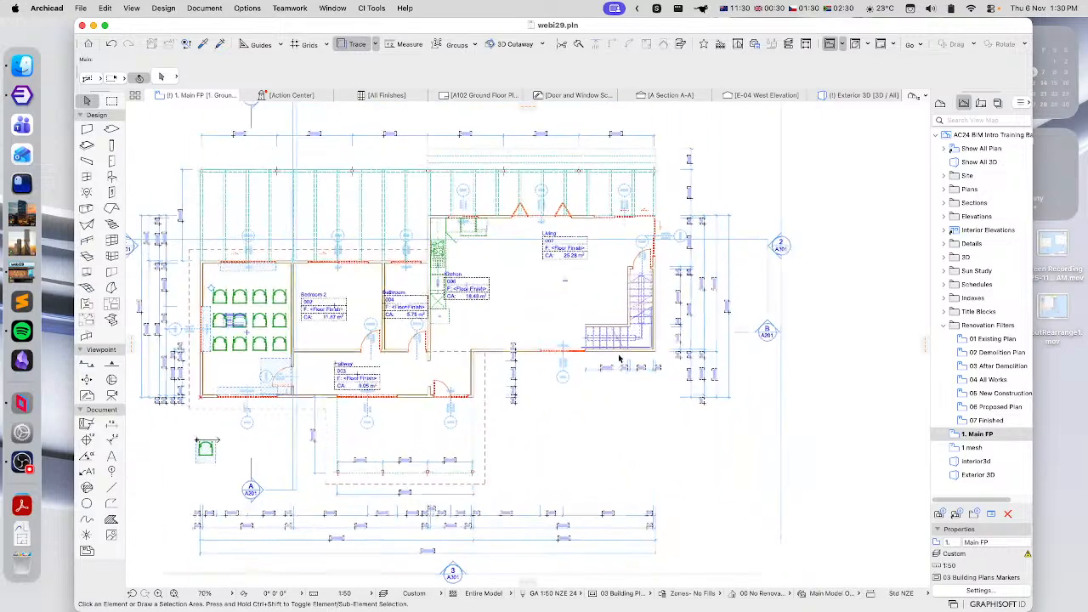
{"action": "scroll", "coordinate": [535, 229], "scroll_direction": "up", "scroll_amount": 7}
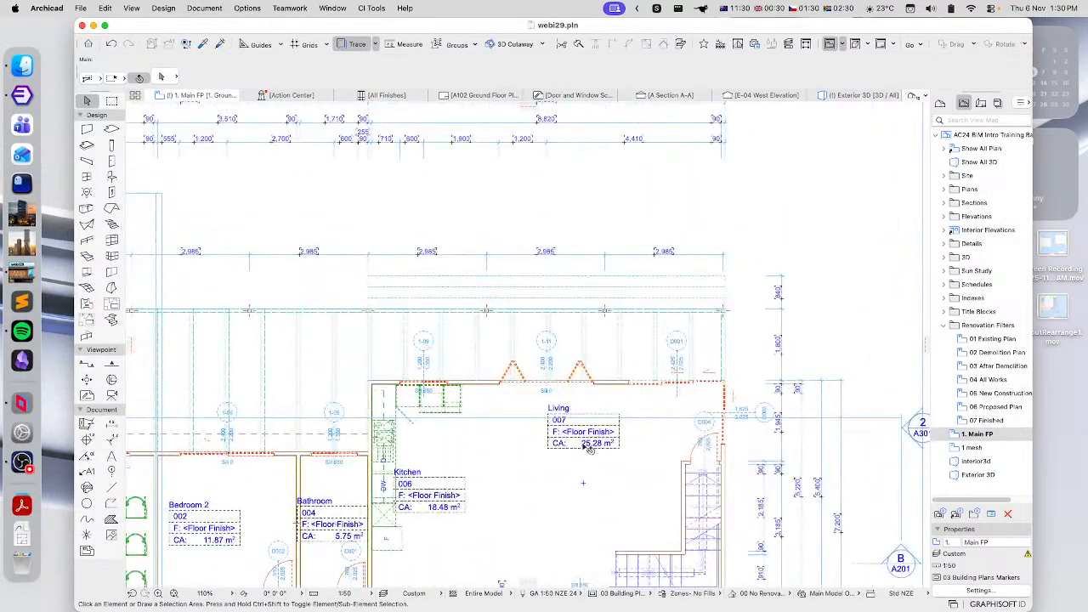
{"action": "middle_click_drag", "start_coordinate": [542, 324], "coordinate": [546, 323]}
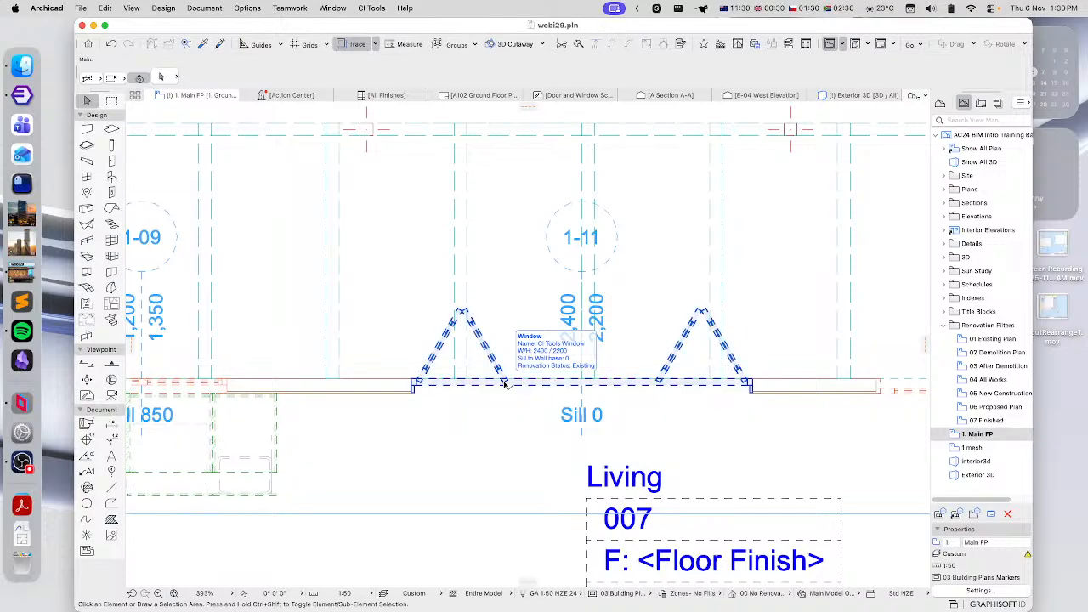
{"action": "scroll", "coordinate": [481, 443], "scroll_direction": "down", "scroll_amount": 6}
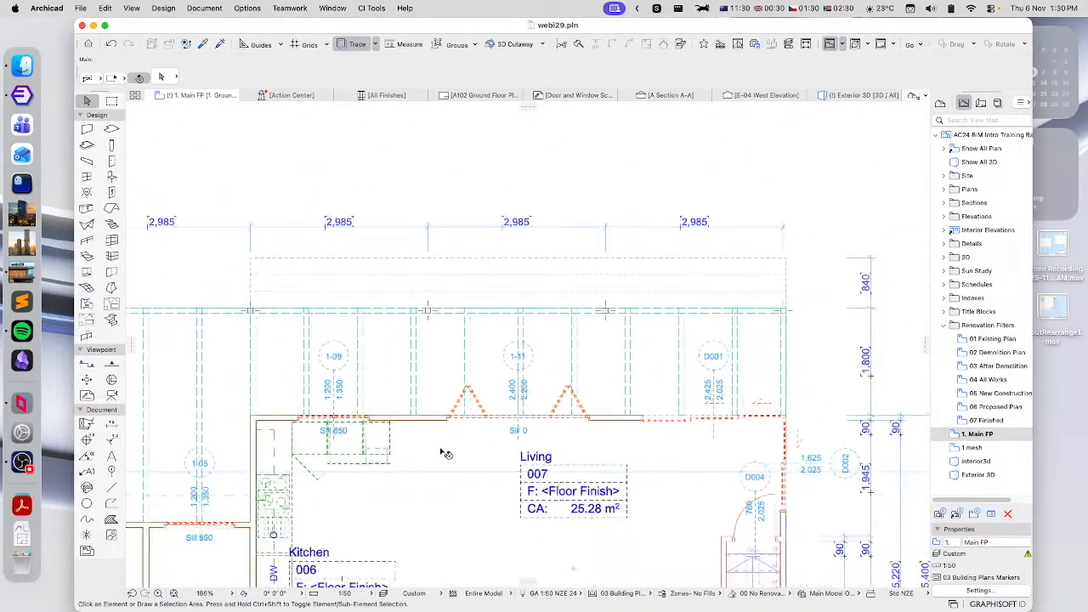
{"action": "scroll", "coordinate": [519, 332], "scroll_direction": "down", "scroll_amount": 6}
{"action": "scroll", "coordinate": [518, 332], "scroll_direction": "left", "scroll_amount": 4}
{"action": "scroll", "coordinate": [557, 314], "scroll_direction": "down", "scroll_amount": 2}
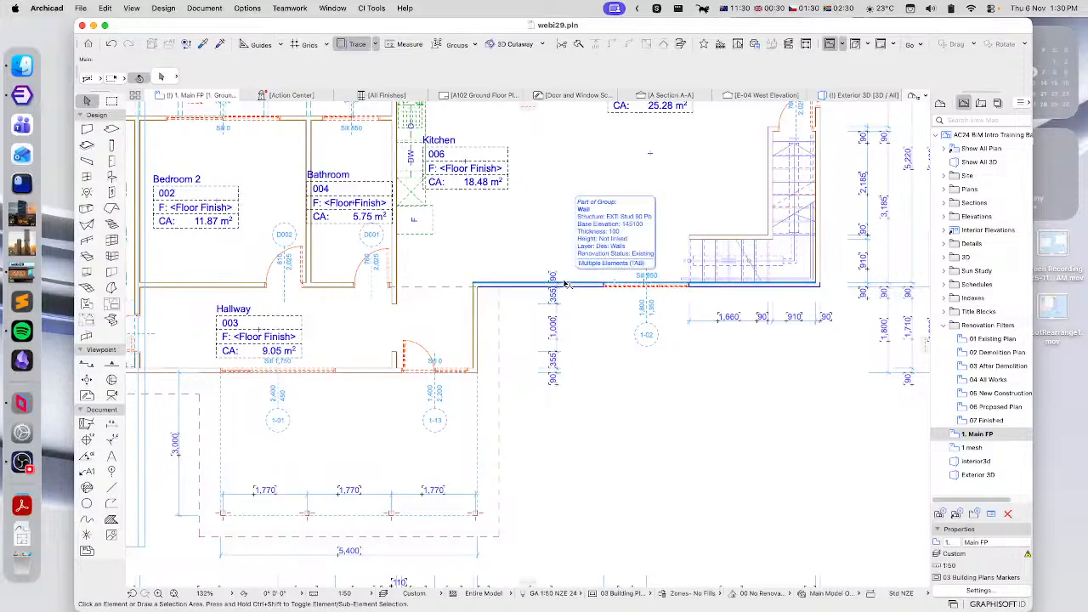
Open the default settings of the Object tool and show the contents of Ci Tools Library Packages.
{"action": "scroll", "coordinate": [576, 413], "scroll_direction": "up", "scroll_amount": 5}
{"action": "scroll", "coordinate": [561, 316], "scroll_direction": "right", "scroll_amount": 2}
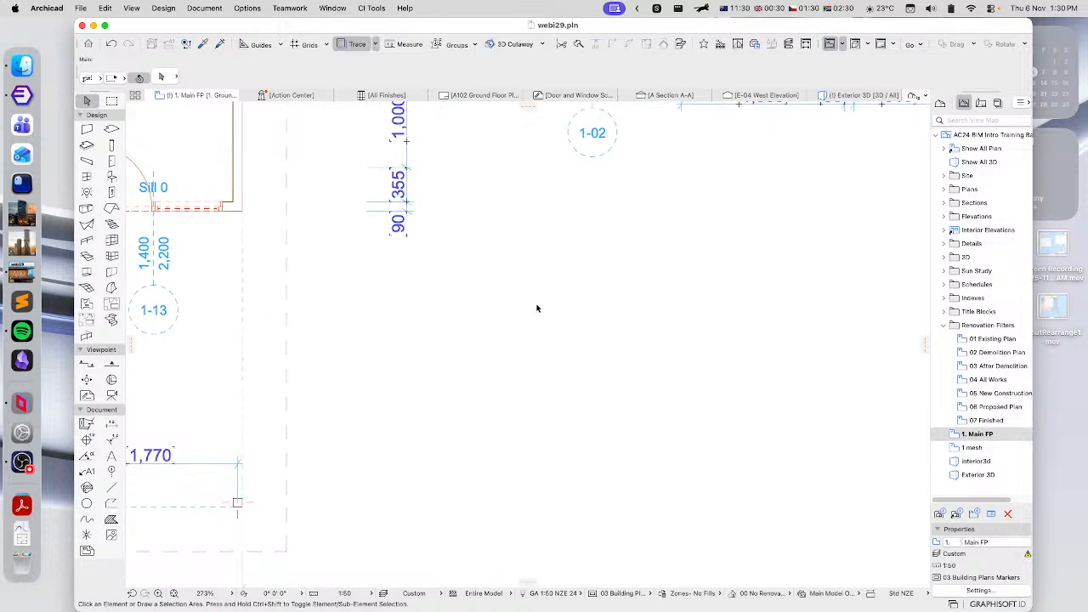
{"action": "scroll", "coordinate": [611, 318], "scroll_direction": "right", "scroll_amount": 3}
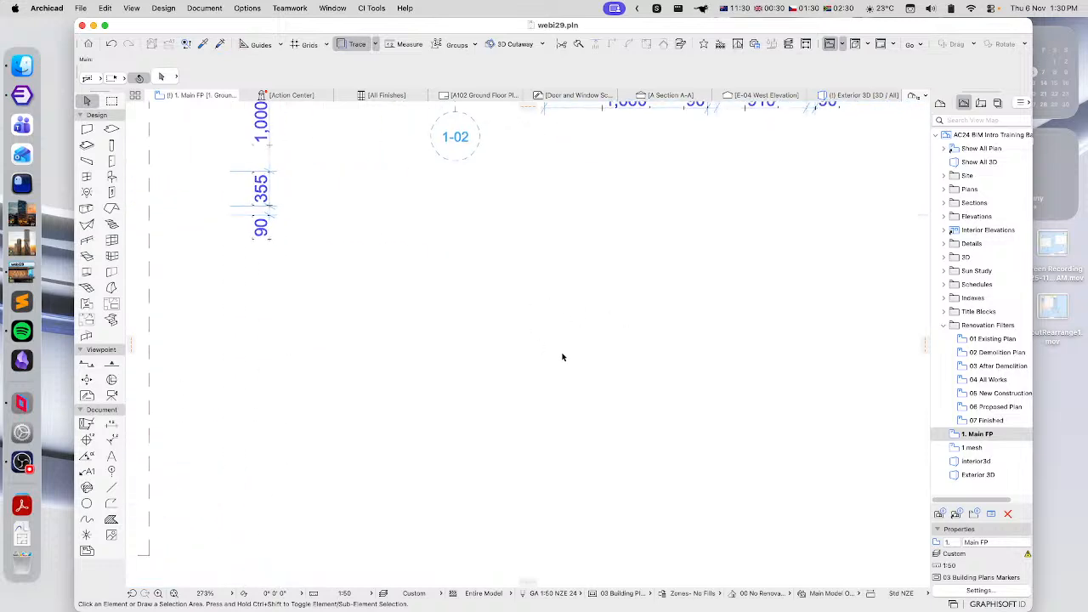
{"action": "scroll", "coordinate": [562, 357], "scroll_direction": "down", "scroll_amount": 3}
{"action": "scroll", "coordinate": [620, 325], "scroll_direction": "right", "scroll_amount": 2}
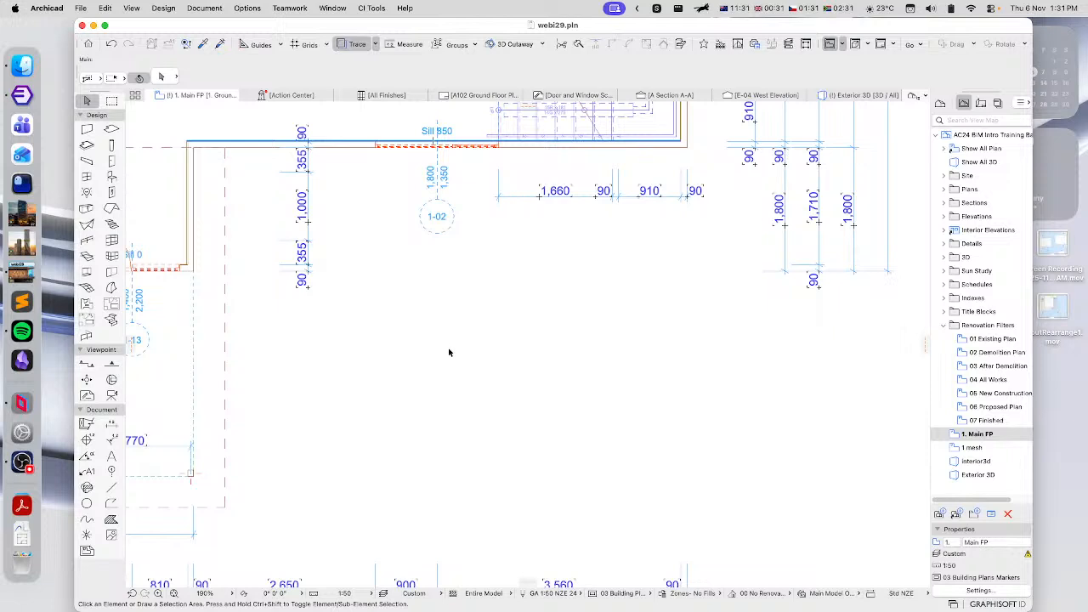
{"action": "left_click", "coordinate": [109, 177]}
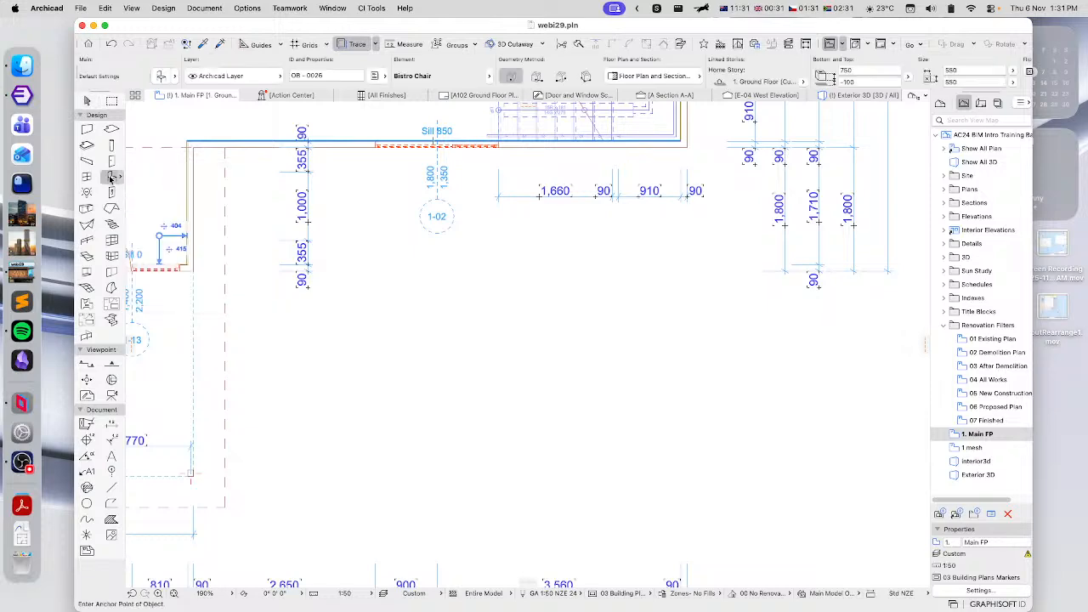
{"action": "key", "text": "super+t"}
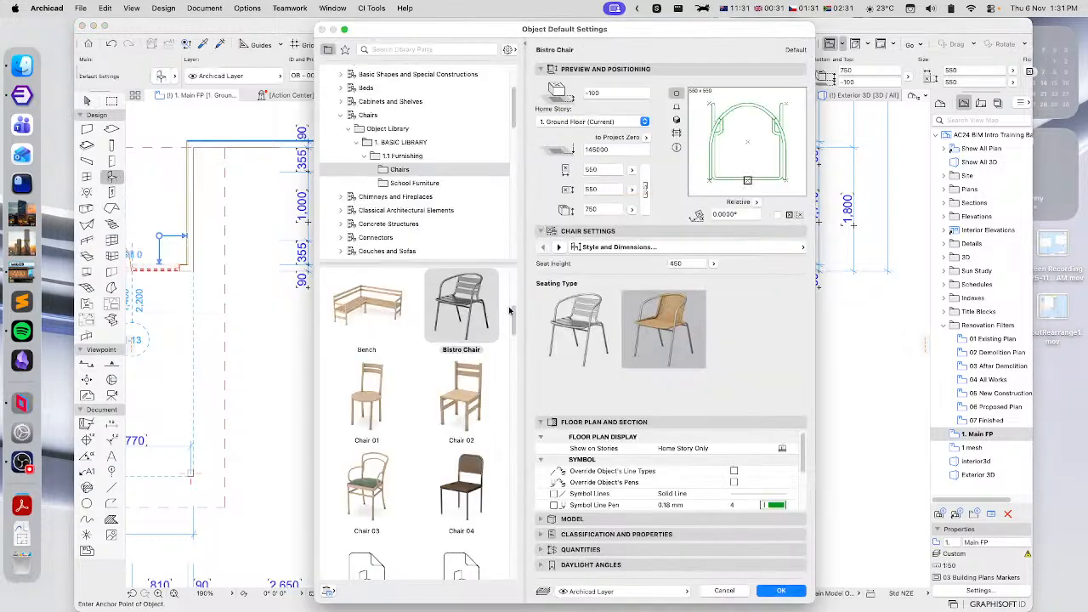
{"action": "left_click", "coordinate": [341, 116]}
{"action": "scroll", "coordinate": [343, 117], "scroll_direction": "up", "scroll_amount": 5}
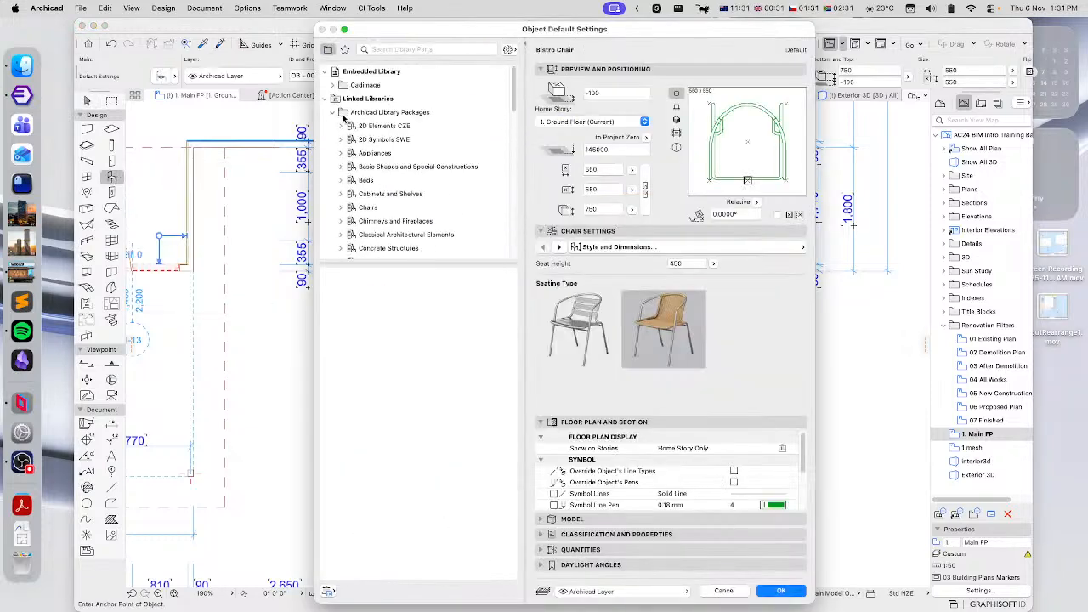
{"action": "left_click", "coordinate": [332, 113]}
{"action": "left_click", "coordinate": [383, 127]}
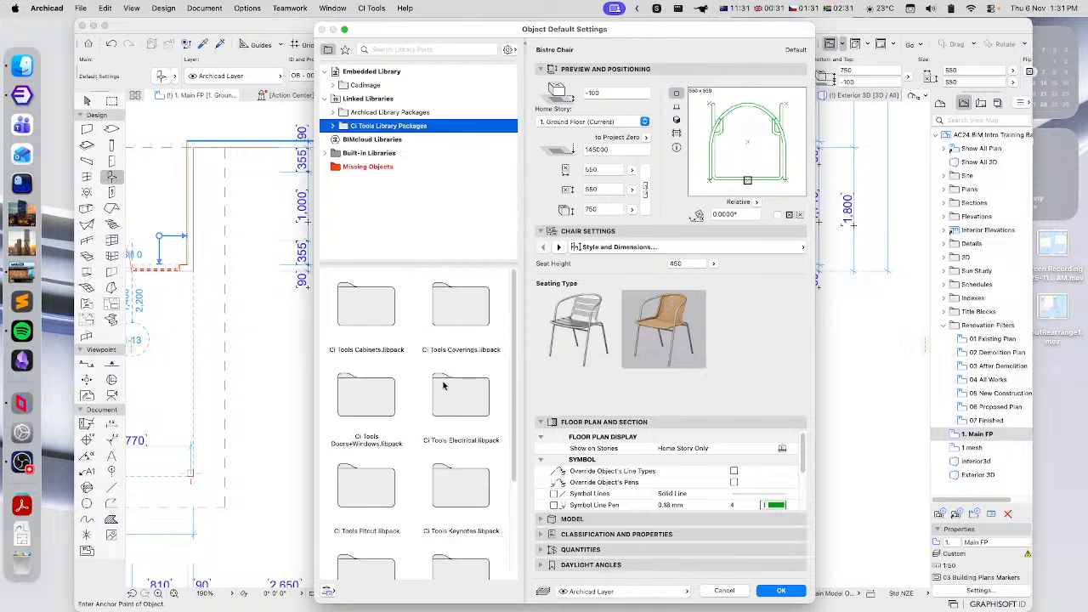
Browse into the Sites folder of the Ci Tools Sites library package.
{"action": "scroll", "coordinate": [443, 387], "scroll_direction": "down", "scroll_amount": 5}
{"action": "double_click", "coordinate": [464, 418]}
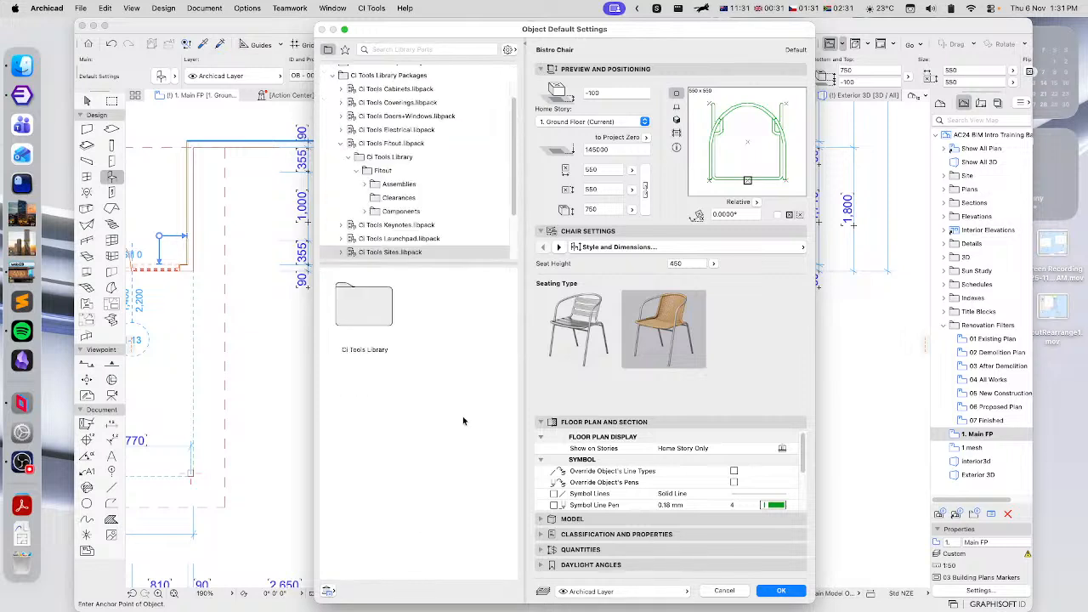
{"action": "double_click", "coordinate": [364, 324]}
{"action": "double_click", "coordinate": [364, 324]}
{"action": "double_click", "coordinate": [365, 324]}
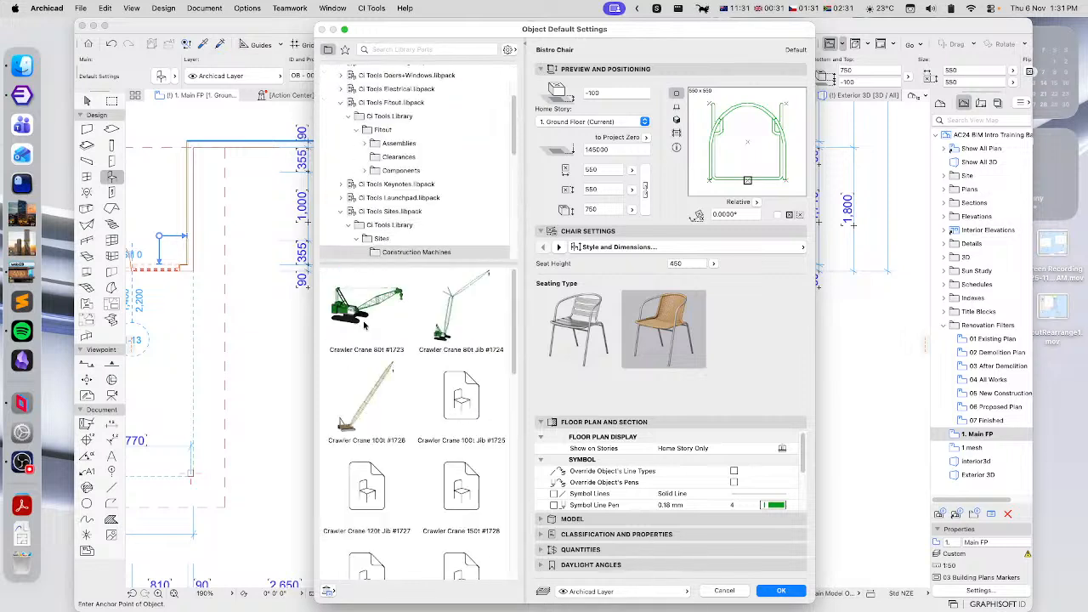
{"action": "left_click", "coordinate": [379, 239]}
{"action": "scroll", "coordinate": [463, 464], "scroll_direction": "down", "scroll_amount": 10}
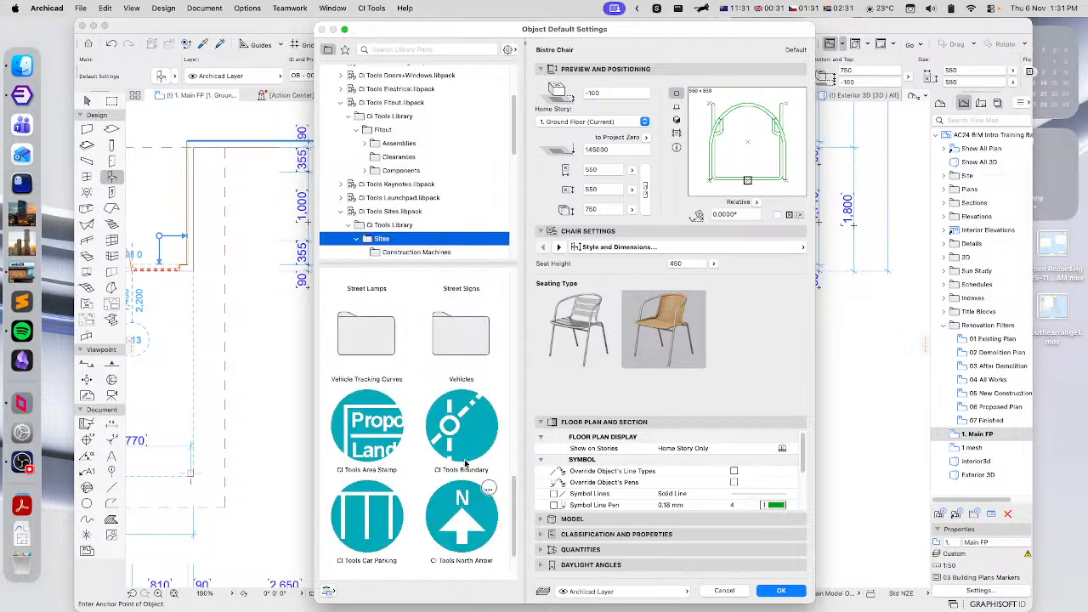
Open the Plants Cutout folder and look through the plants in its 3 Ground Cover subfolder.
{"action": "scroll", "coordinate": [466, 464], "scroll_direction": "up", "scroll_amount": 3}
{"action": "scroll", "coordinate": [513, 473], "scroll_direction": "up", "scroll_amount": 2}
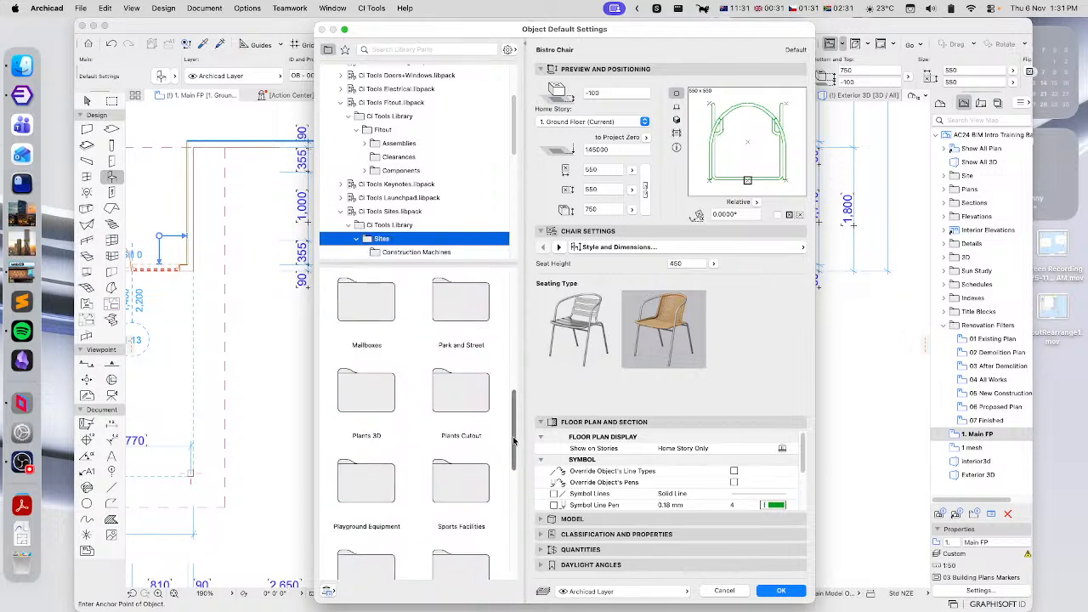
{"action": "double_click", "coordinate": [459, 396]}
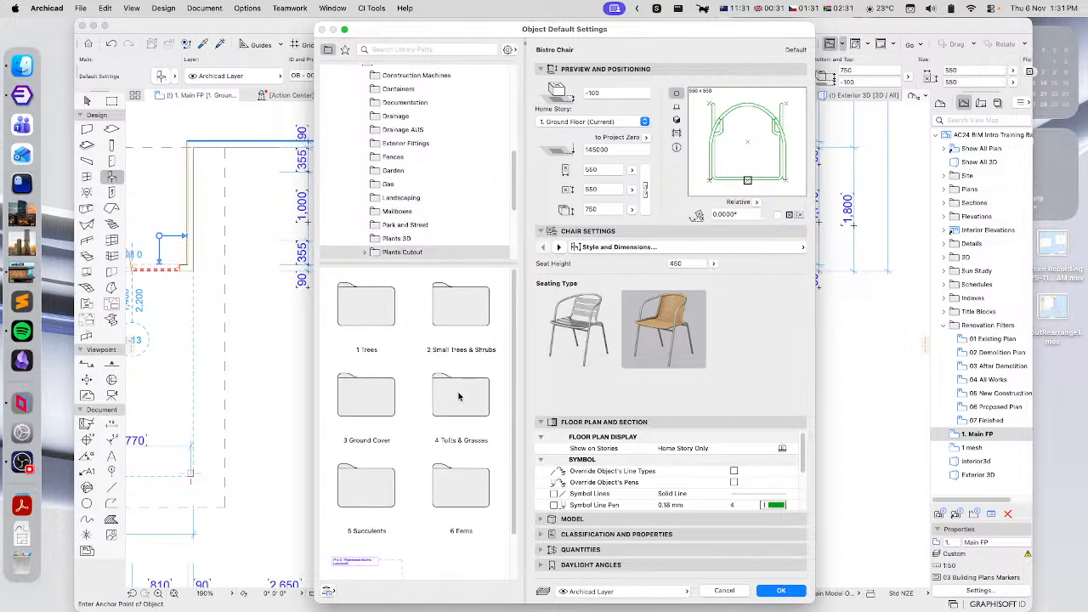
{"action": "double_click", "coordinate": [355, 407]}
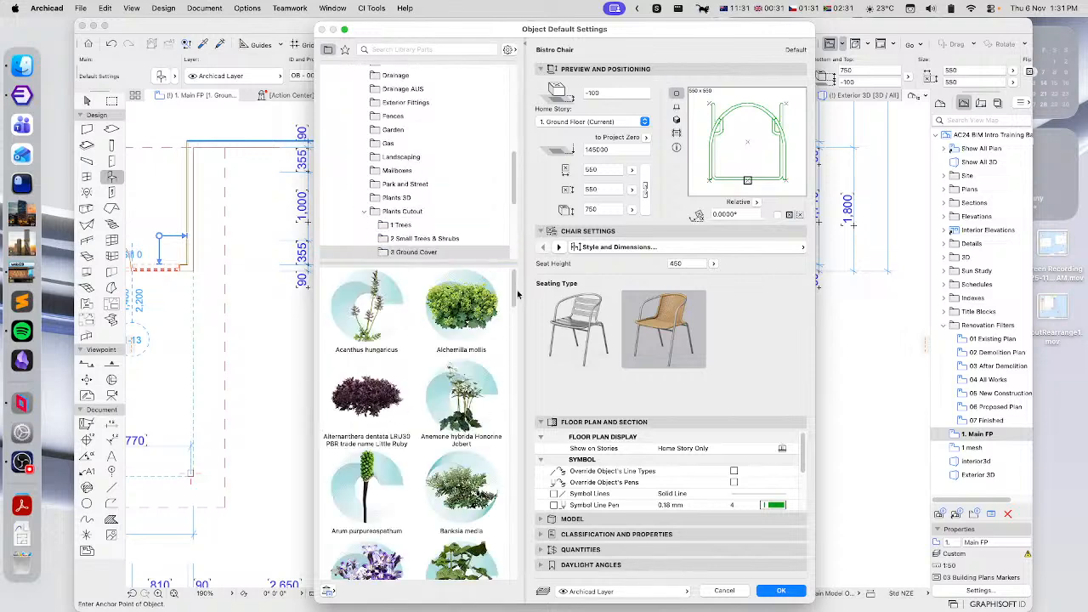
{"action": "scroll", "coordinate": [511, 425], "scroll_direction": "down", "scroll_amount": 10}
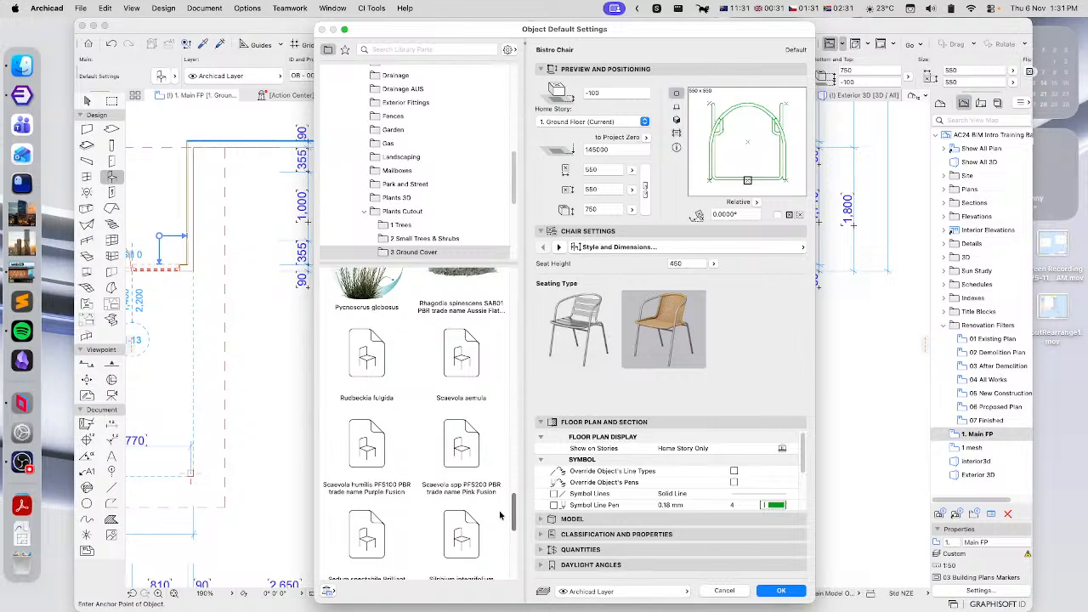
{"action": "scroll", "coordinate": [457, 325], "scroll_direction": "down", "scroll_amount": 3}
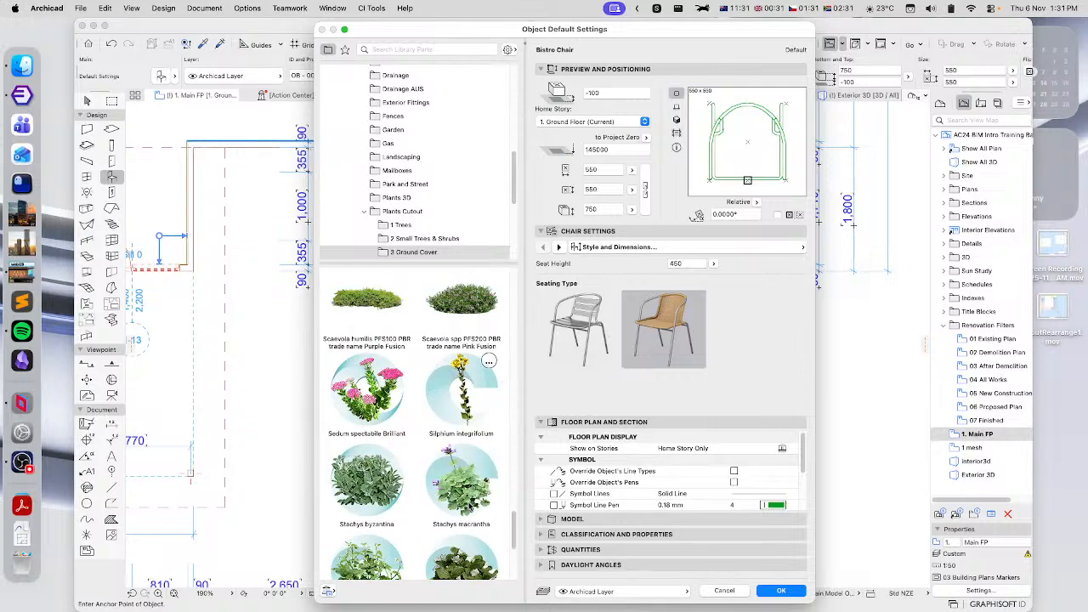
Choose Scaevola spp PFS200 PBR trade name Pink Fusion, preview it in 3D, and place it about 4 m outside the wall containing window 1-02.
{"action": "left_click", "coordinate": [460, 312]}
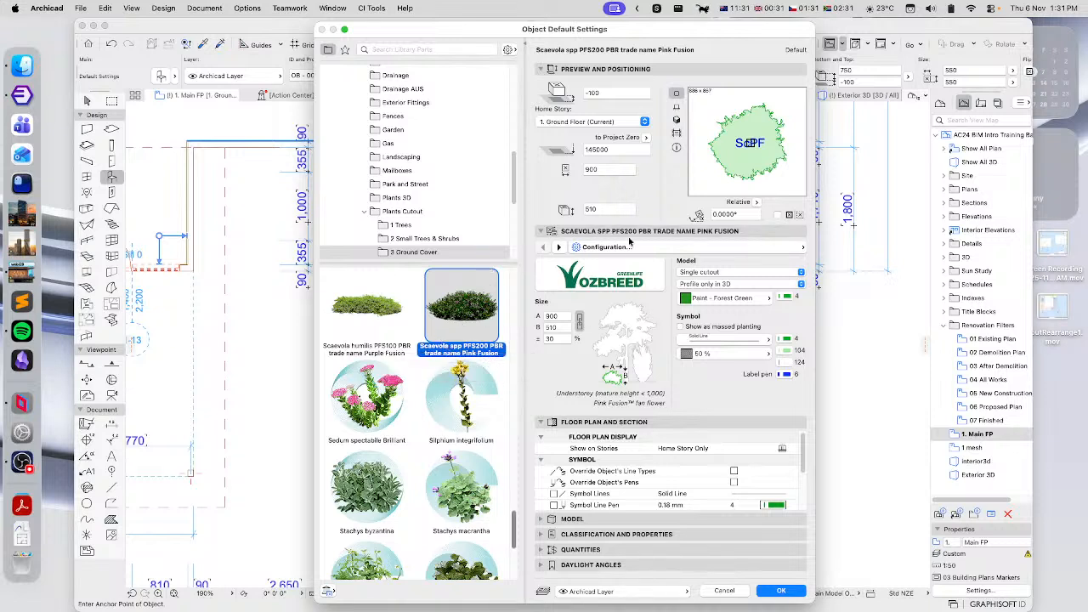
{"action": "left_click", "coordinate": [677, 120]}
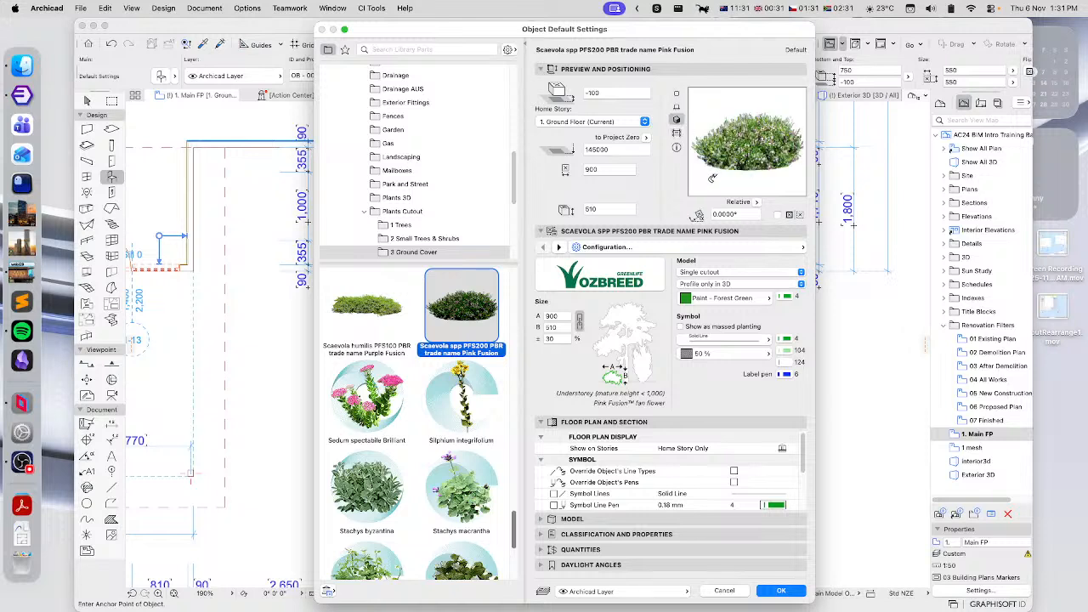
{"action": "left_click_drag", "start_coordinate": [713, 178], "coordinate": [714, 178]}
{"action": "left_click", "coordinate": [781, 591]}
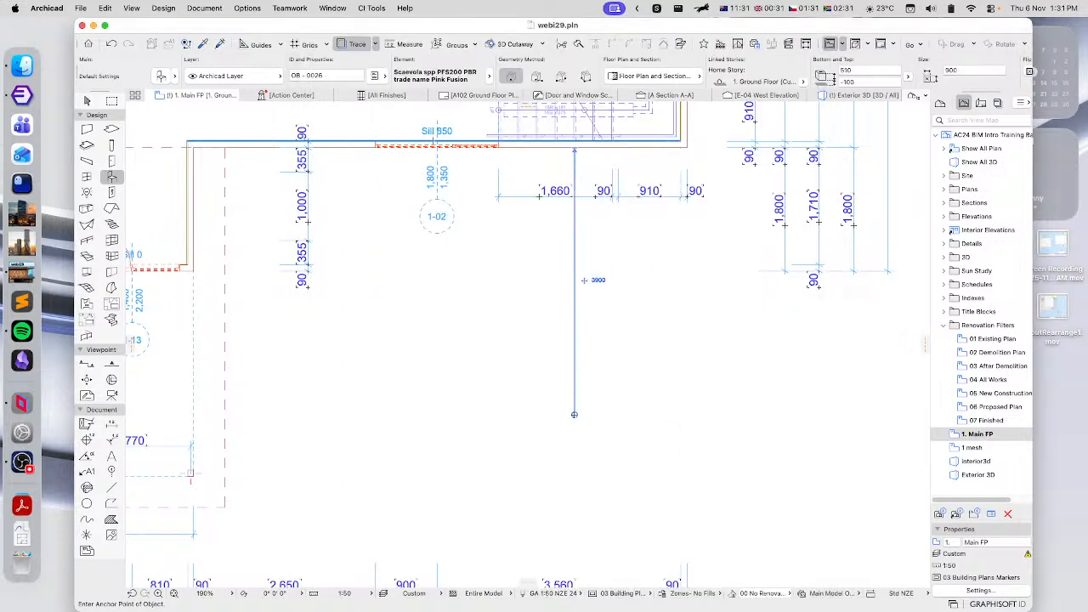
{"action": "scroll", "coordinate": [578, 426], "scroll_direction": "down", "scroll_amount": 3}
{"action": "left_click", "coordinate": [603, 291]}
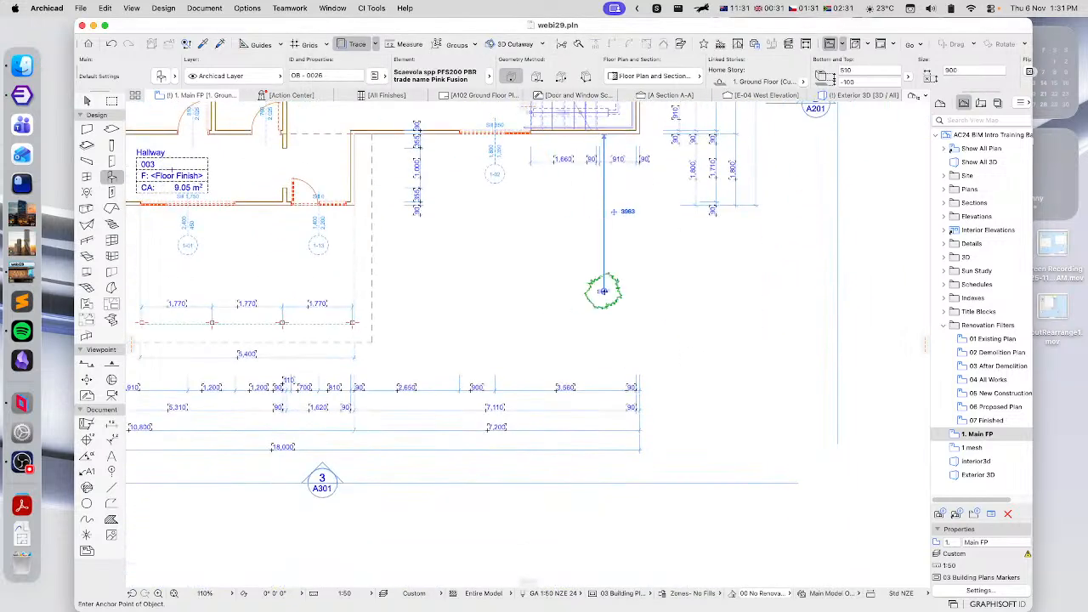
Place six more Pink Fusion plants around the first one on the floor plan, with one in the middle of the cluster.
{"action": "left_click", "coordinate": [659, 286]}
{"action": "left_click", "coordinate": [699, 338]}
{"action": "left_click", "coordinate": [607, 333]}
{"action": "left_click", "coordinate": [528, 366]}
{"action": "left_click", "coordinate": [642, 371]}
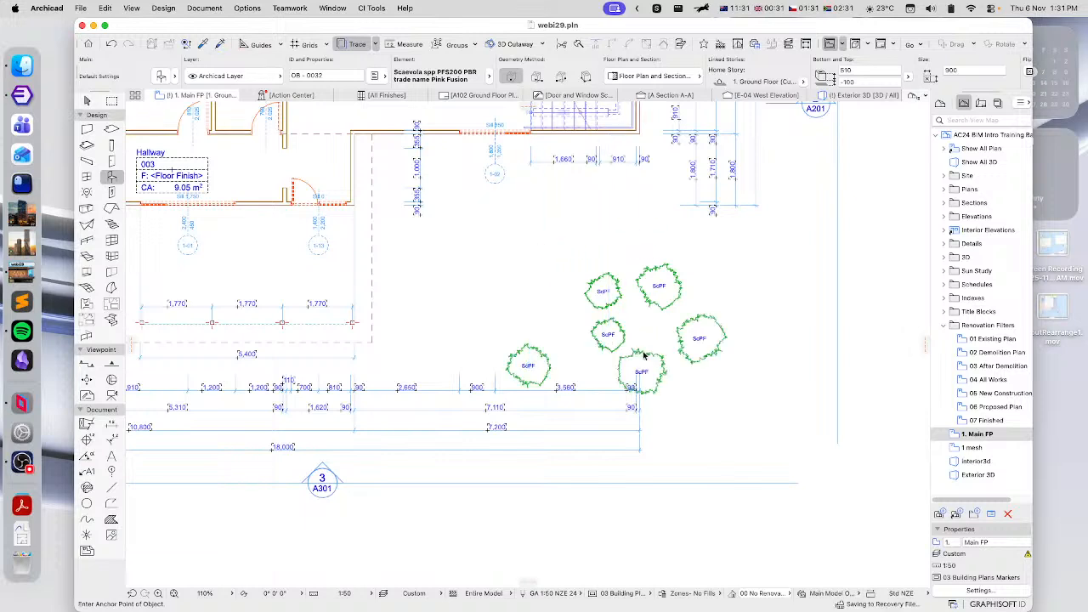
{"action": "left_click", "coordinate": [643, 325]}
{"action": "left_click", "coordinate": [87, 100]}
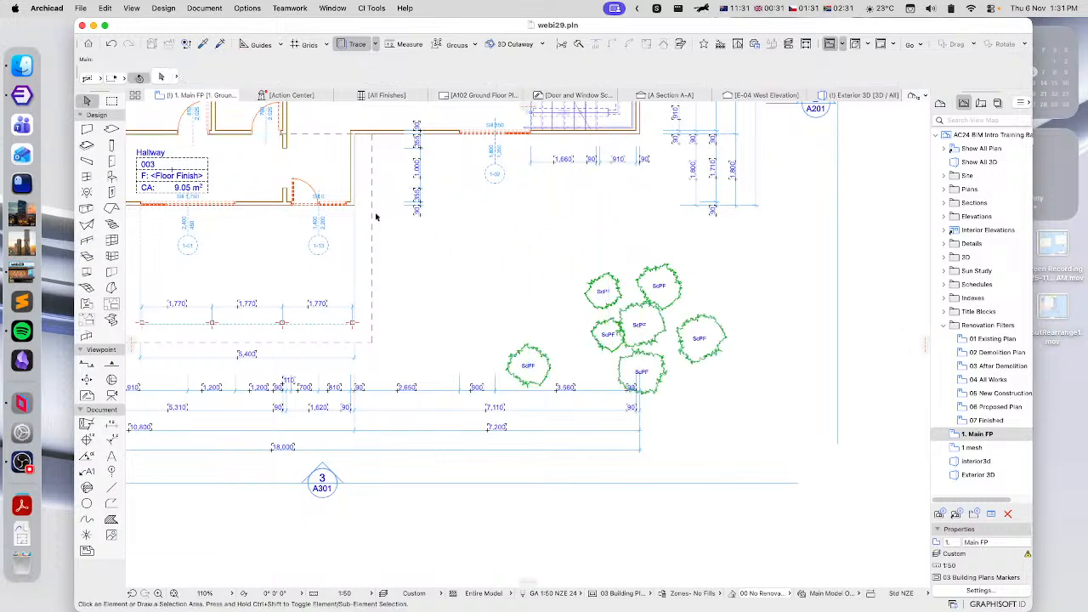
Select all the placed plants on the plan and show only the selection in 3D, fitted to the window.
{"action": "left_click_drag", "start_coordinate": [511, 266], "coordinate": [721, 407]}
{"action": "right_click", "coordinate": [729, 285]}
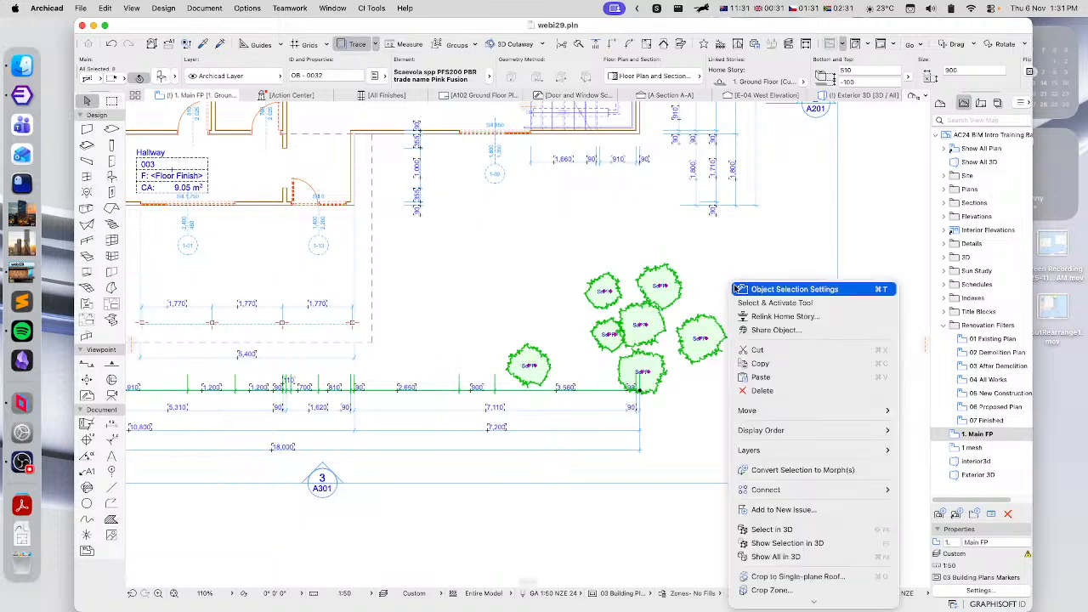
{"action": "left_click", "coordinate": [787, 543]}
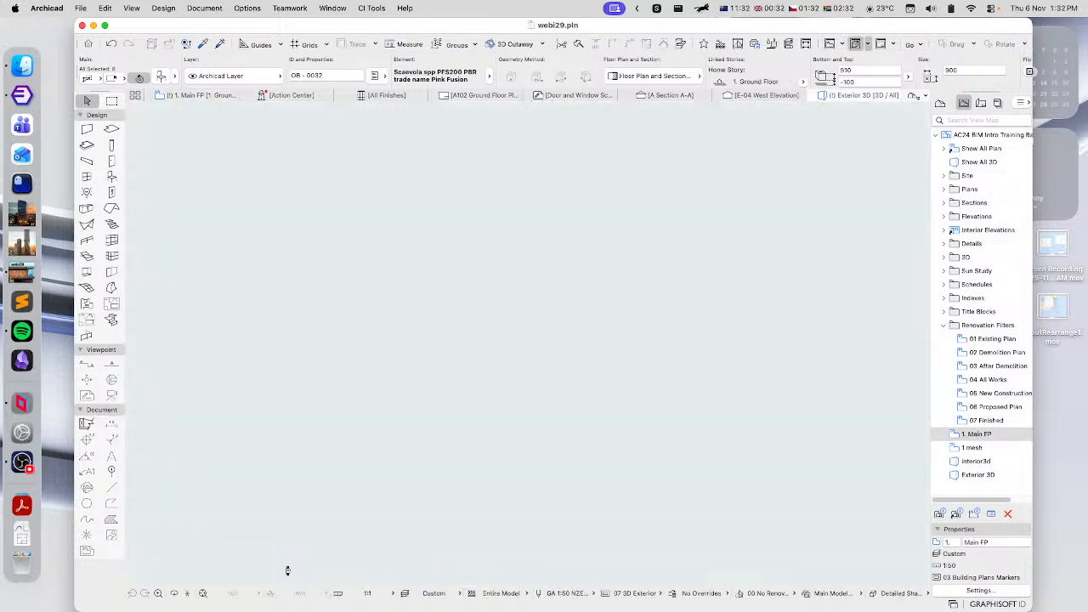
{"action": "left_click", "coordinate": [202, 593]}
{"action": "middle_click_drag", "start_coordinate": [472, 346], "coordinate": [637, 339], "text": "shift"}
Set the 3D model of all seven plants to Footprint only in 3D, keeping Single cutout, and inspect them from other angles.
{"action": "left_click_drag", "start_coordinate": [254, 178], "coordinate": [768, 432]}
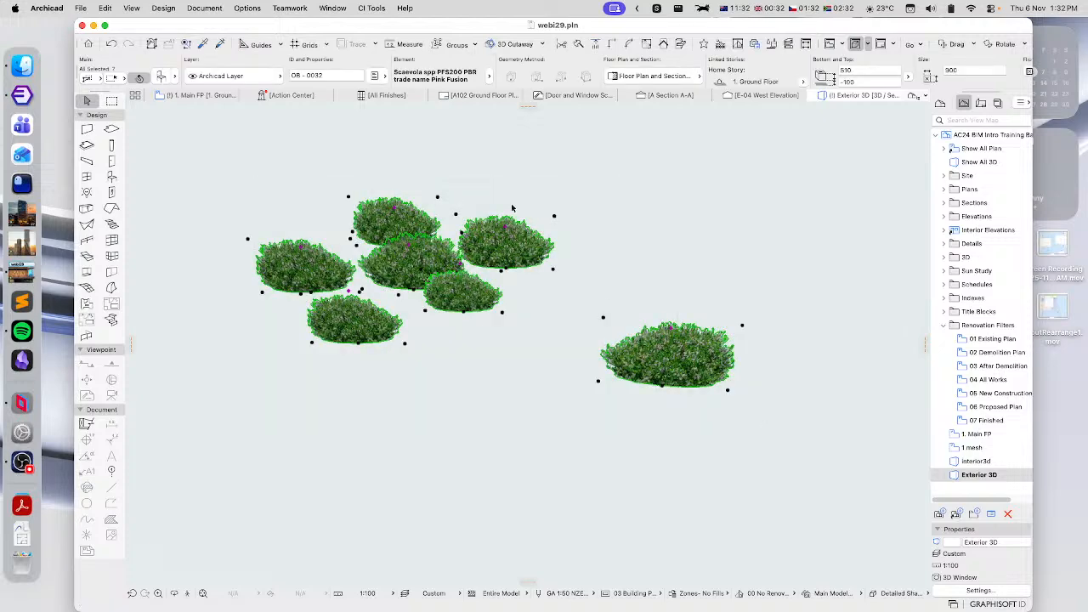
{"action": "left_click", "coordinate": [161, 76]}
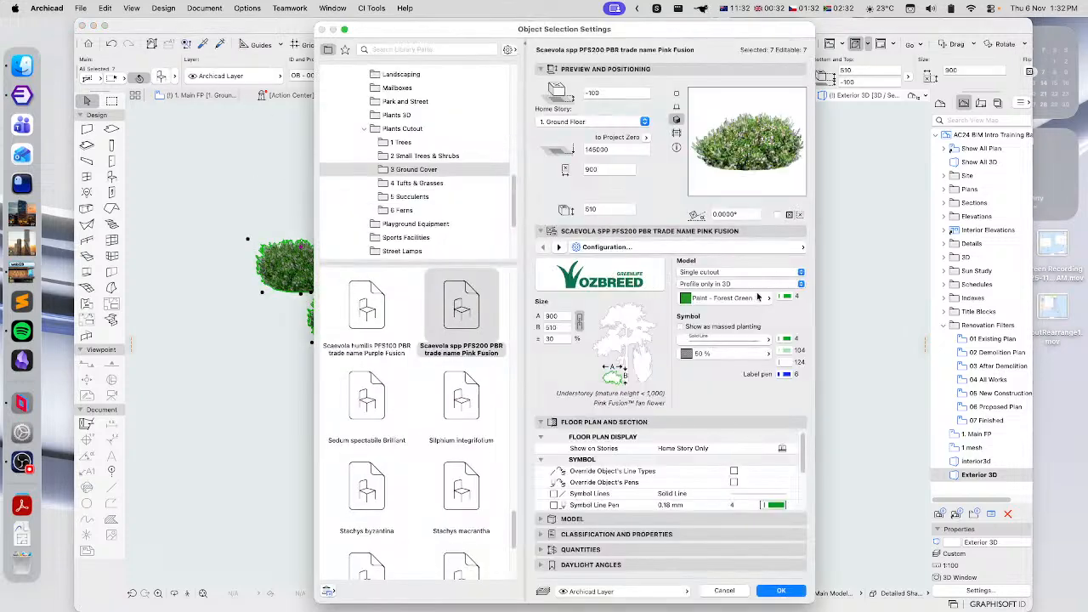
{"action": "left_click", "coordinate": [697, 273]}
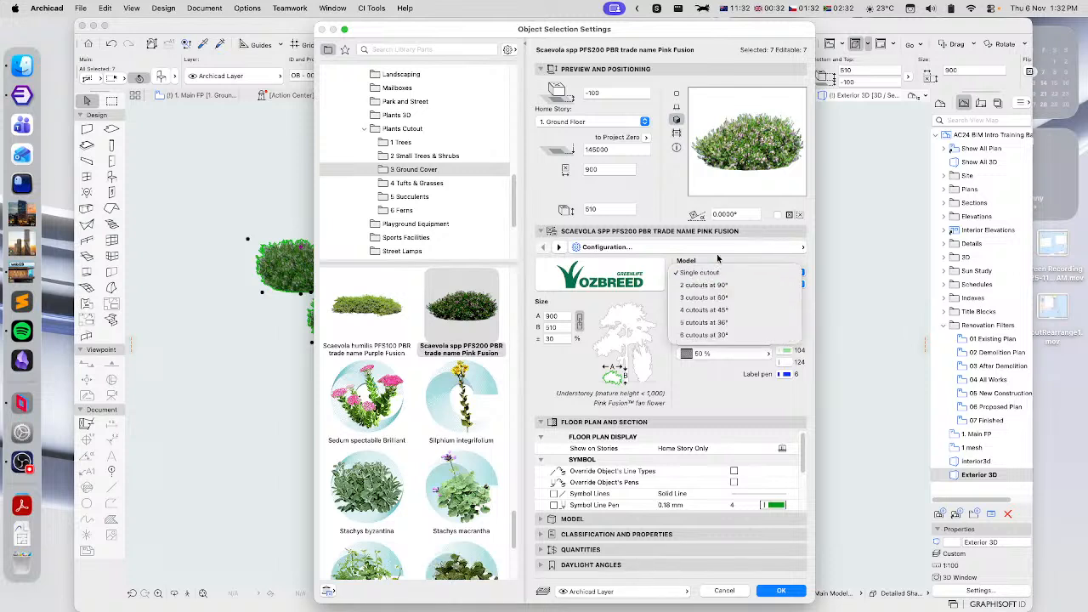
{"action": "left_click", "coordinate": [699, 272]}
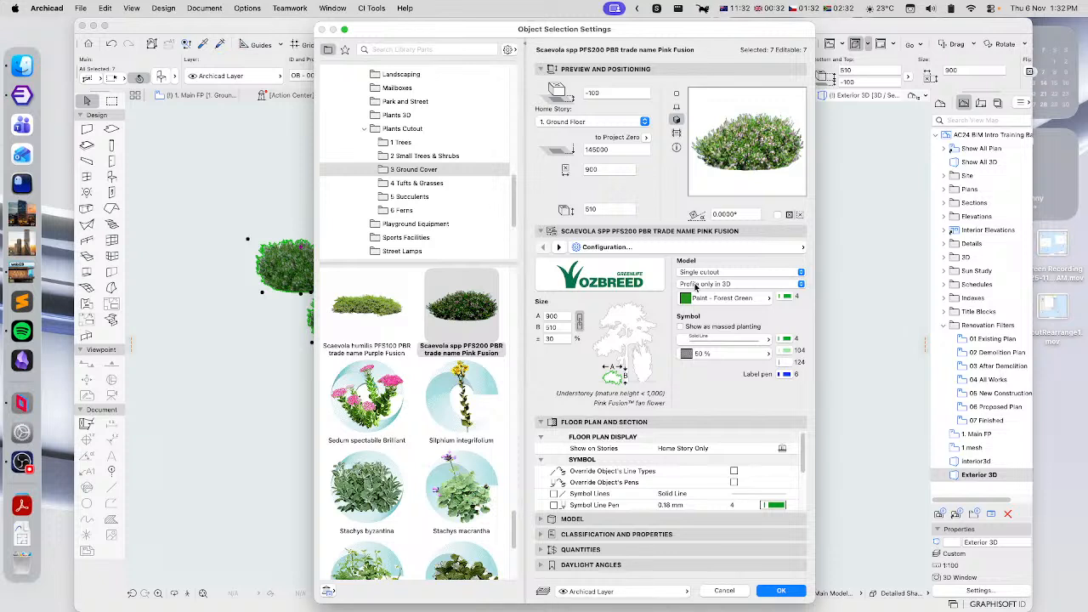
{"action": "left_click", "coordinate": [682, 285]}
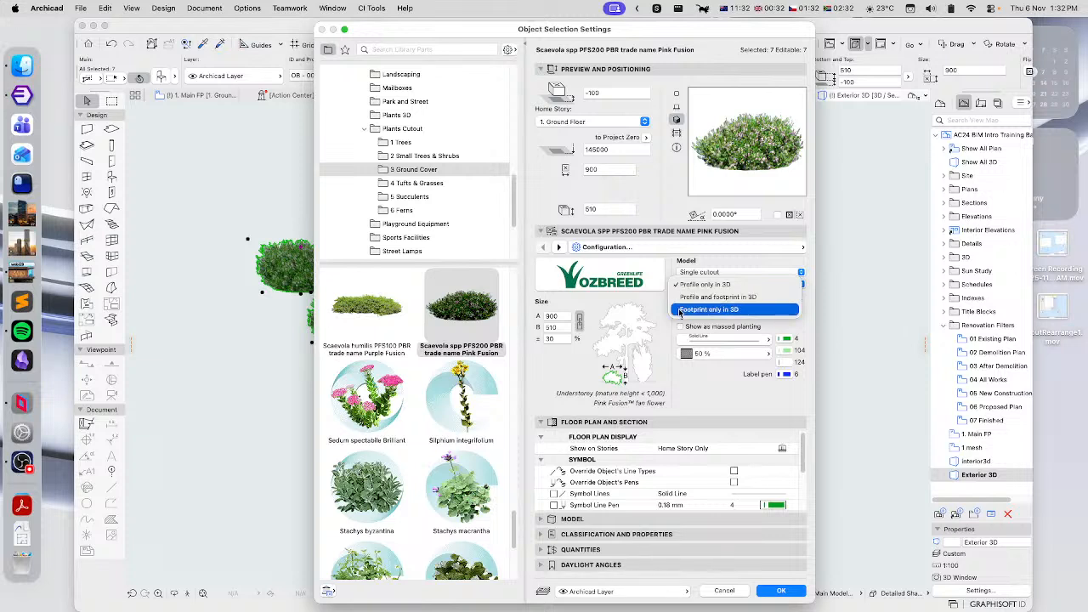
{"action": "left_click", "coordinate": [703, 310]}
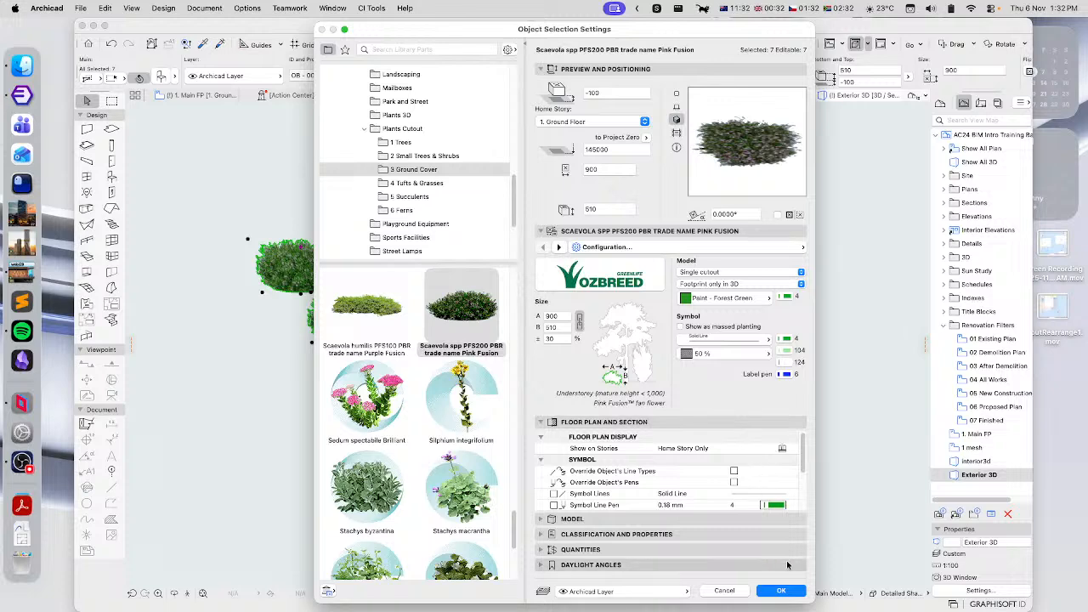
{"action": "left_click", "coordinate": [781, 590]}
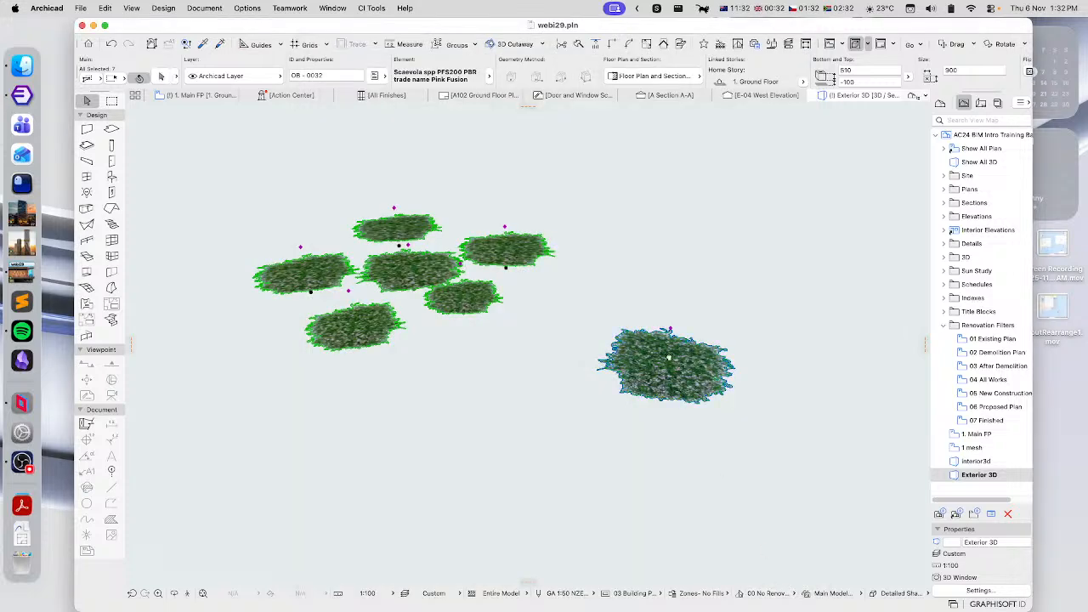
{"action": "middle_click_drag", "start_coordinate": [692, 442], "coordinate": [550, 351], "text": "shift"}
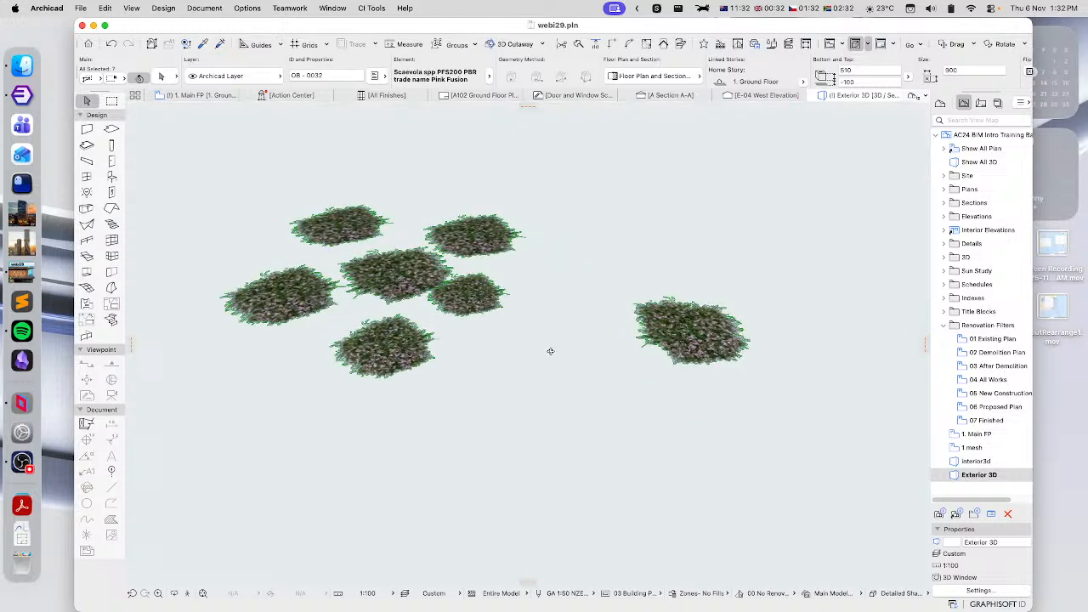
{"action": "middle_click_drag", "start_coordinate": [476, 359], "coordinate": [442, 341], "text": "shift"}
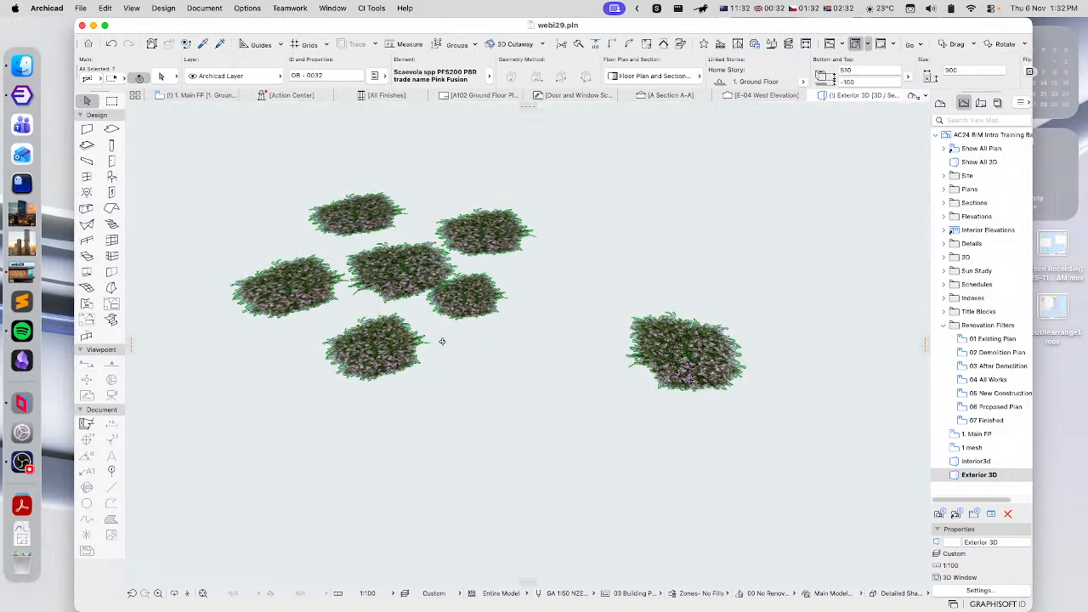
Change the 3D model of the seven plants to Profile and footprint in 3D.
{"action": "left_click", "coordinate": [161, 75]}
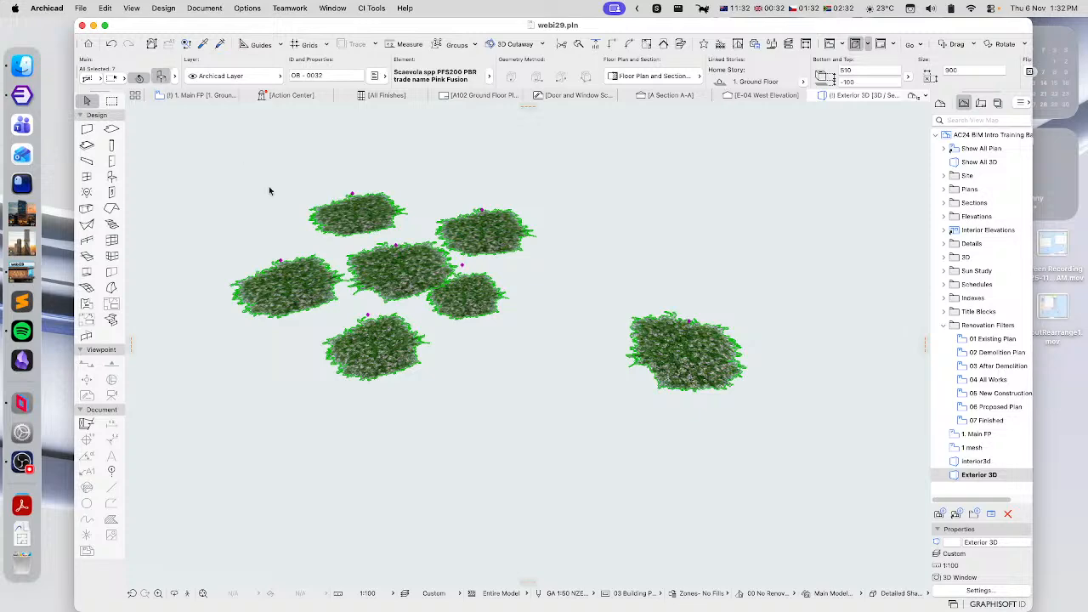
{"action": "left_click", "coordinate": [729, 284]}
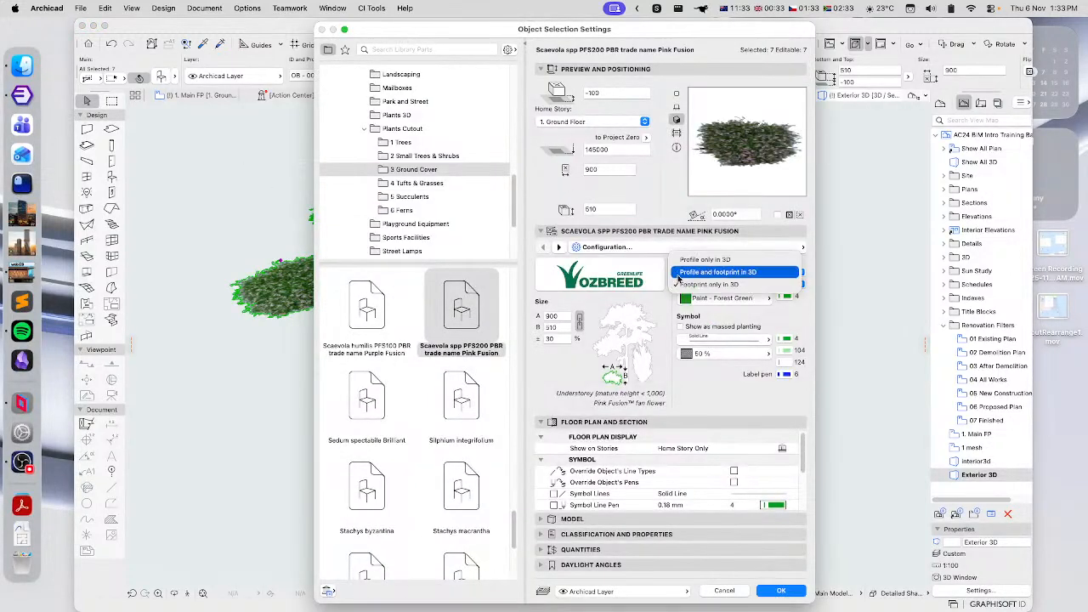
{"action": "left_click", "coordinate": [699, 272]}
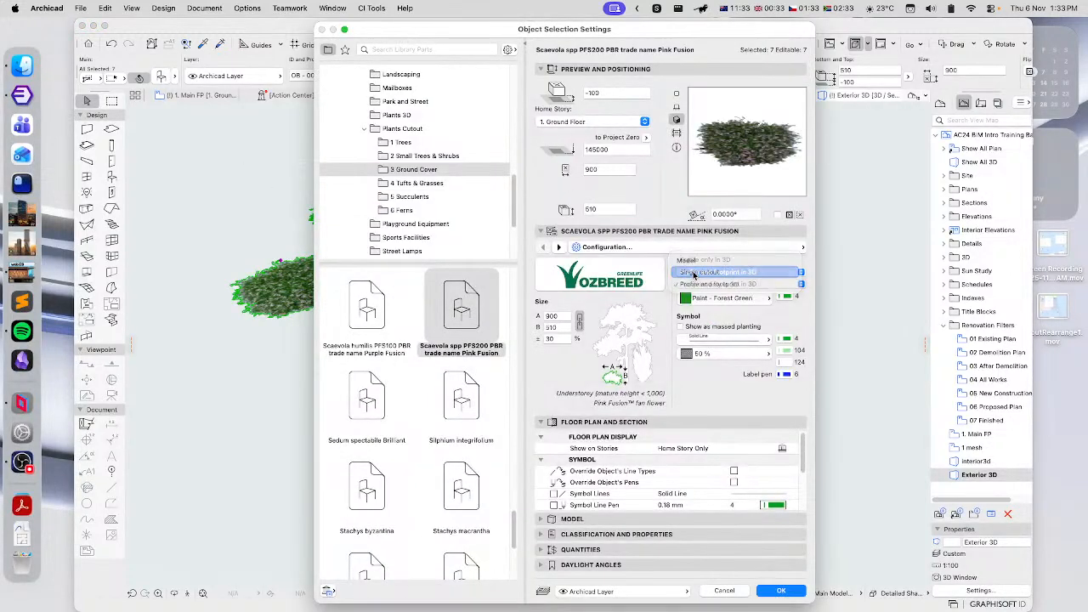
{"action": "left_click", "coordinate": [782, 591]}
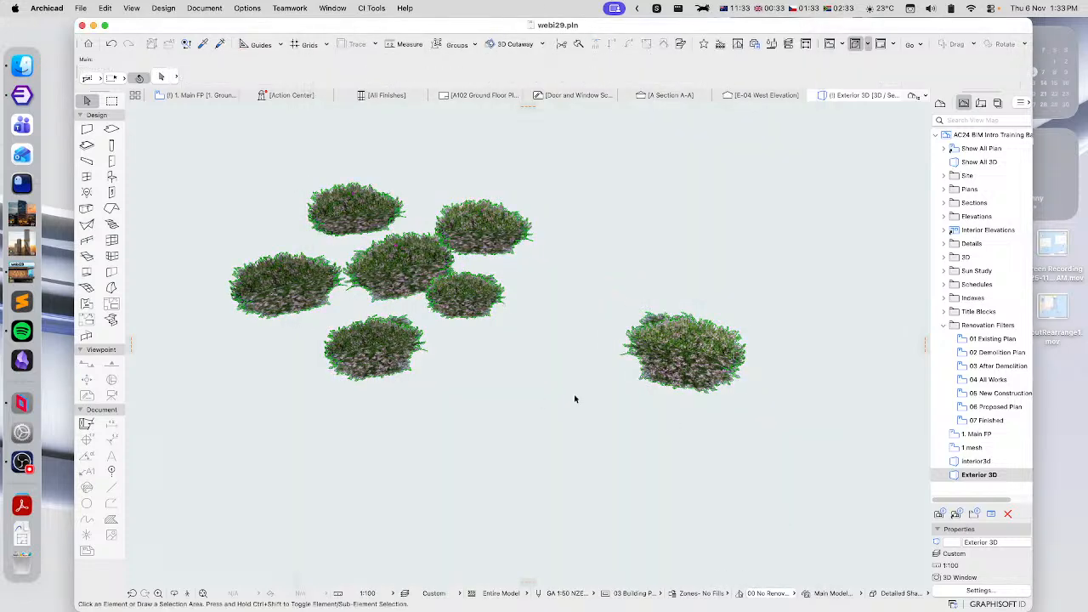
Examine from several angles and up close how the upright profile cutouts and flat footprints combine on the plants.
{"action": "middle_click_drag", "start_coordinate": [690, 344], "coordinate": [358, 306], "text": "shift"}
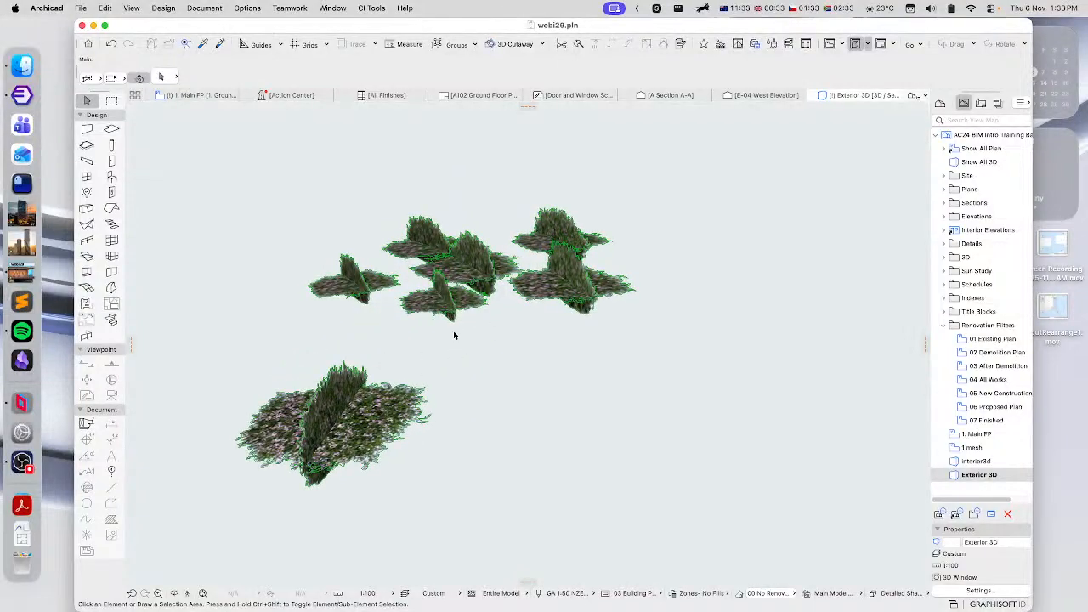
{"action": "middle_click_drag", "start_coordinate": [335, 309], "coordinate": [576, 335], "text": "shift"}
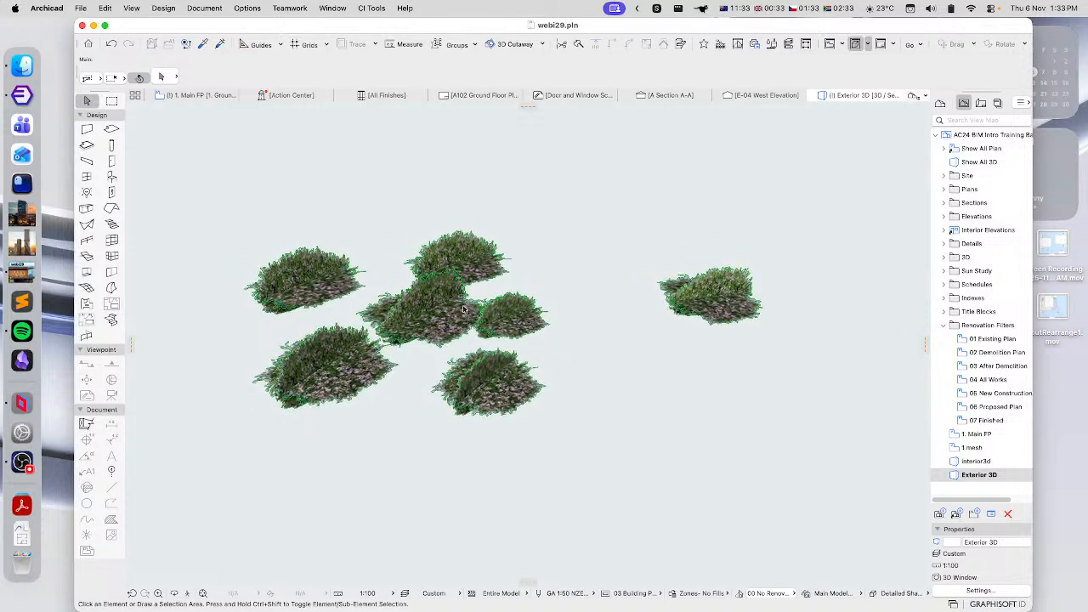
{"action": "middle_click_drag", "start_coordinate": [510, 279], "coordinate": [415, 289], "text": "shift"}
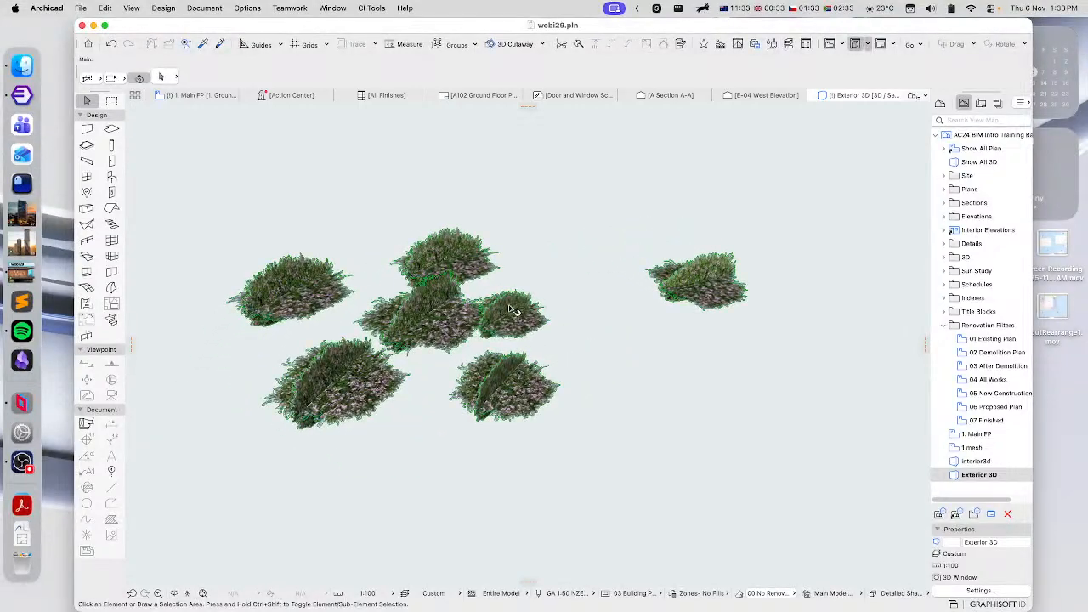
{"action": "middle_click_drag", "start_coordinate": [515, 311], "coordinate": [428, 383], "text": "shift"}
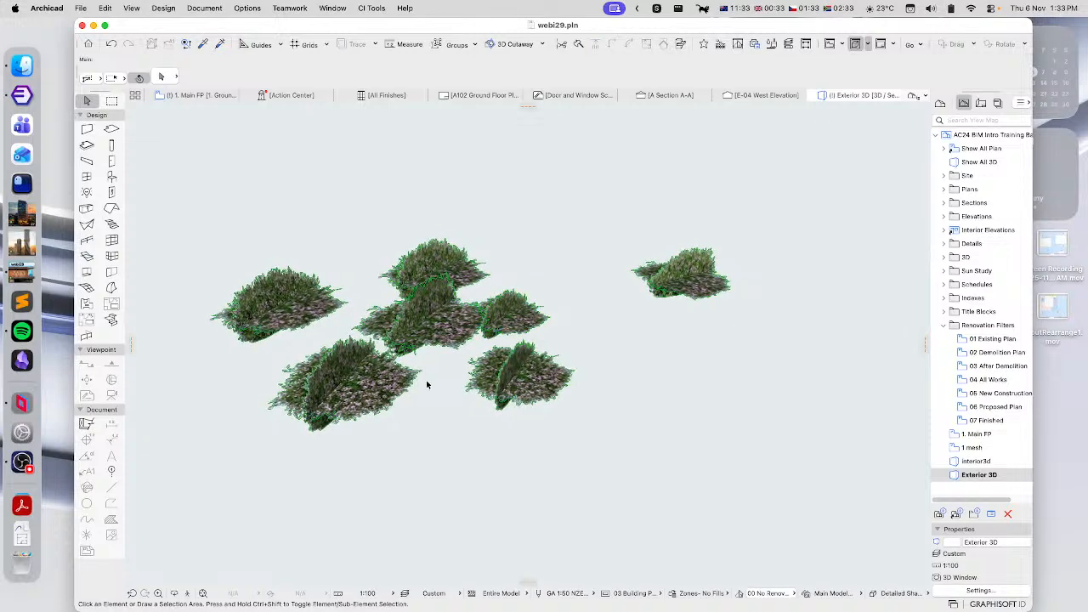
{"action": "scroll", "coordinate": [527, 411], "scroll_direction": "up", "scroll_amount": 5}
{"action": "scroll", "coordinate": [500, 377], "scroll_direction": "up", "scroll_amount": 5}
{"action": "scroll", "coordinate": [463, 341], "scroll_direction": "down", "scroll_amount": 5}
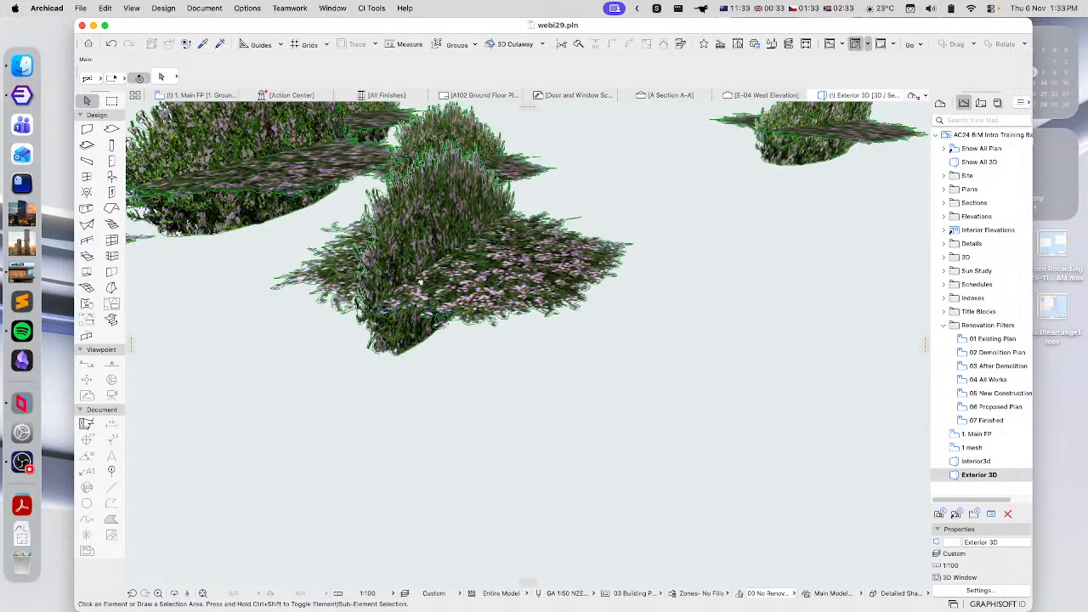
{"action": "middle_click_drag", "start_coordinate": [420, 283], "coordinate": [511, 349], "text": "shift"}
{"action": "scroll", "coordinate": [395, 261], "scroll_direction": "up", "scroll_amount": 2}
{"action": "scroll", "coordinate": [366, 247], "scroll_direction": "down", "scroll_amount": 10}
{"action": "scroll", "coordinate": [532, 350], "scroll_direction": "down", "scroll_amount": 5}
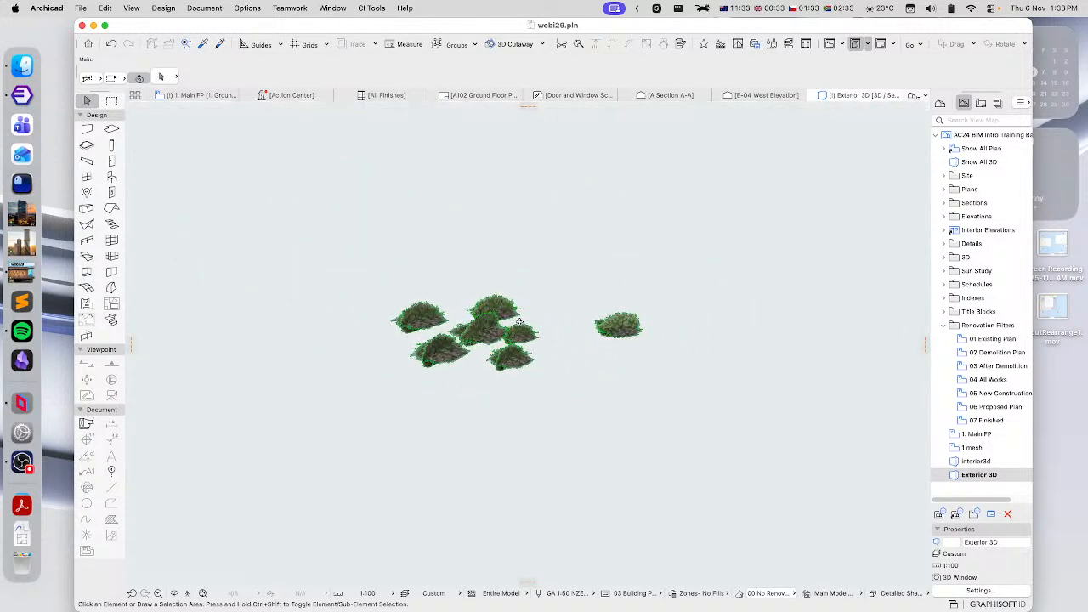
Refresh the 3D view of the plants and check which way their cutouts face.
{"action": "left_click", "coordinate": [128, 8]}
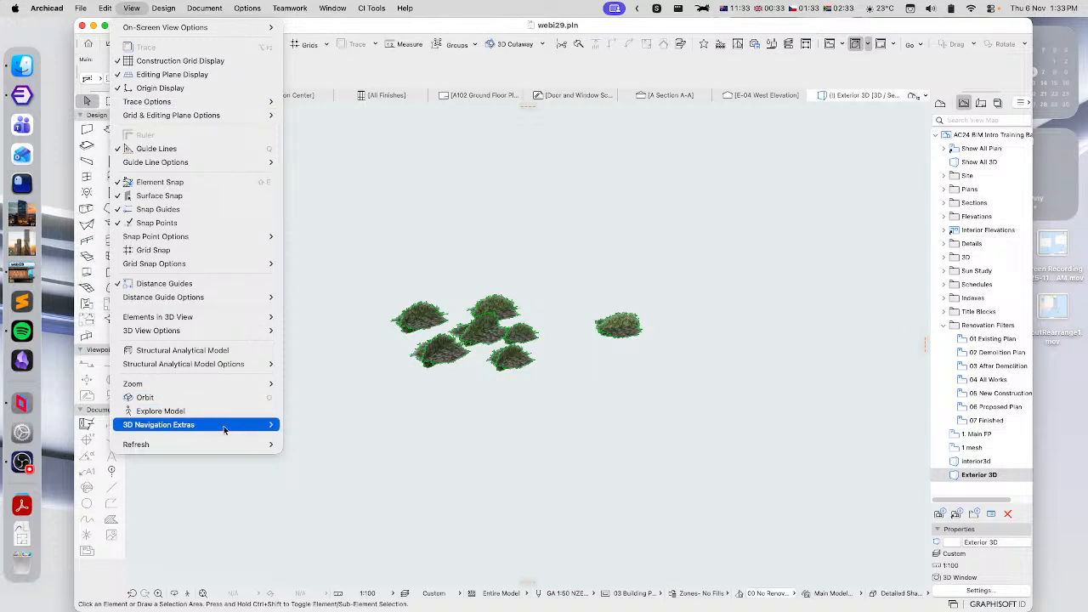
{"action": "mouse_move", "coordinate": [231, 442]}
{"action": "left_click", "coordinate": [340, 457]}
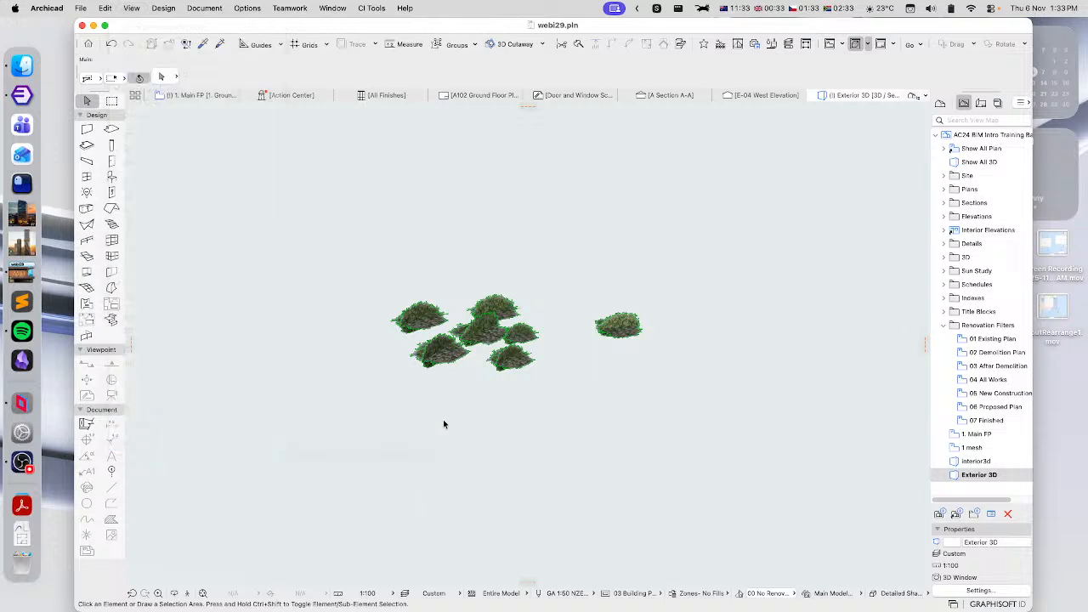
{"action": "middle_click_drag", "start_coordinate": [408, 343], "coordinate": [467, 366], "text": "shift"}
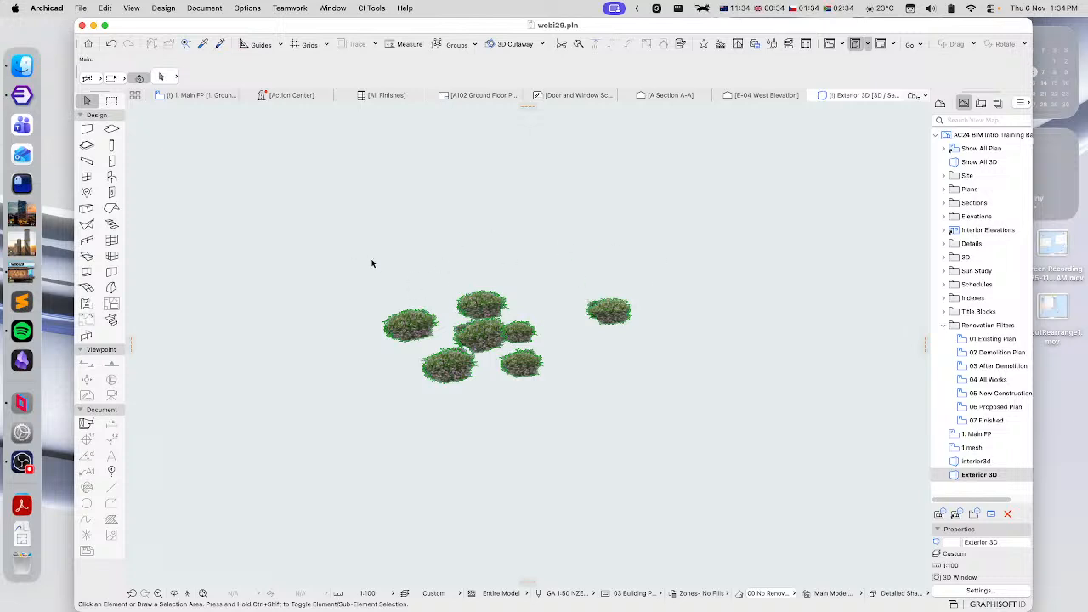
Open the settings of all seven plants and check the model options of Scaevola humilis PFS100, Westringia fruticosa WES05 Mundi and WES06 Low Horizon.
{"action": "left_click_drag", "start_coordinate": [352, 216], "coordinate": [691, 452]}
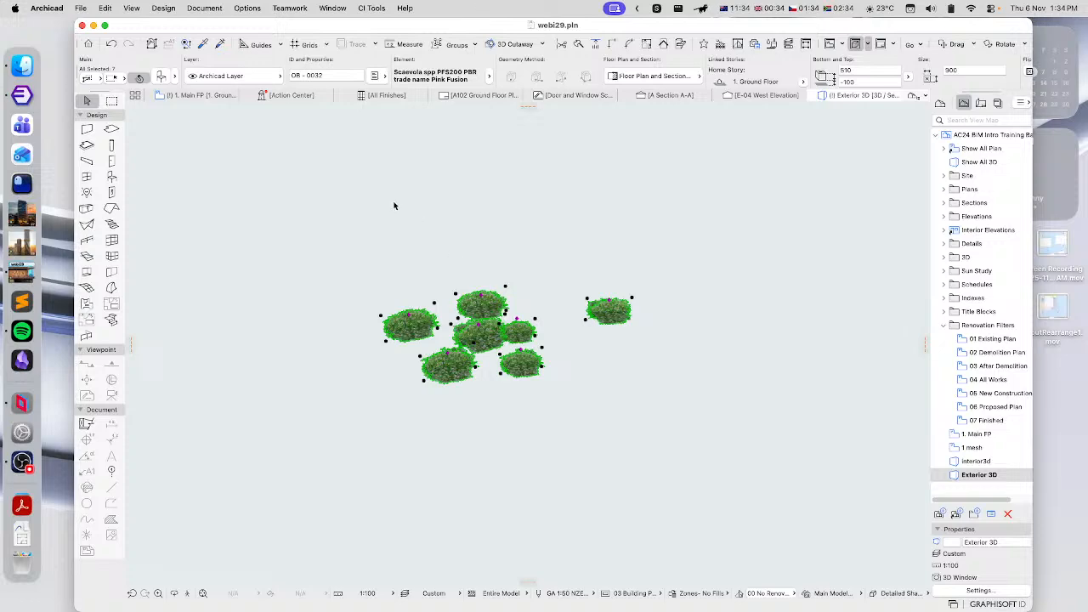
{"action": "left_click", "coordinate": [160, 77]}
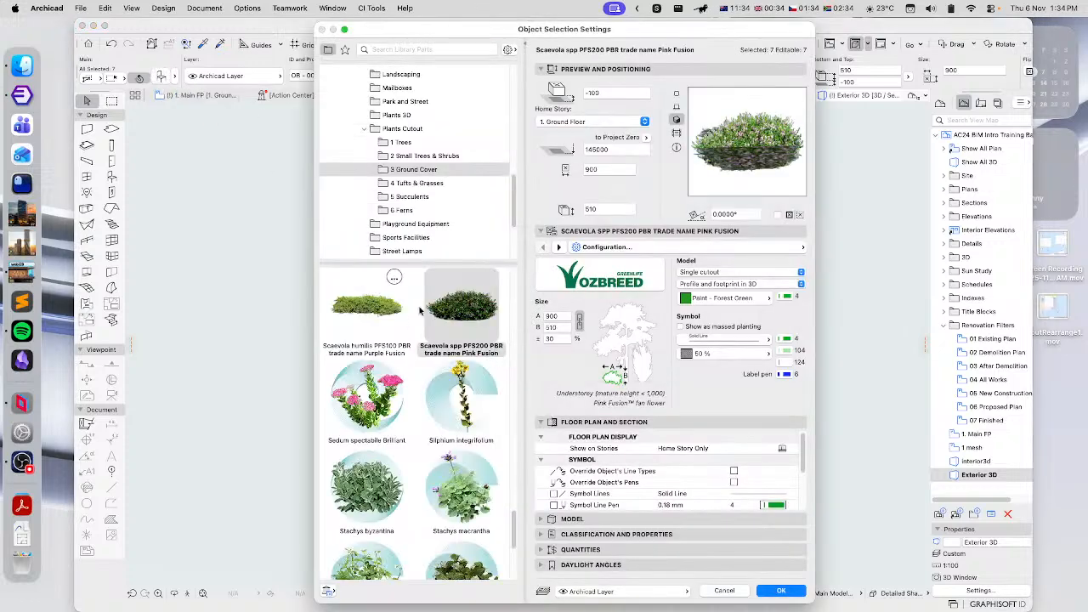
{"action": "left_click", "coordinate": [355, 315]}
{"action": "scroll", "coordinate": [464, 446], "scroll_direction": "down", "scroll_amount": 5}
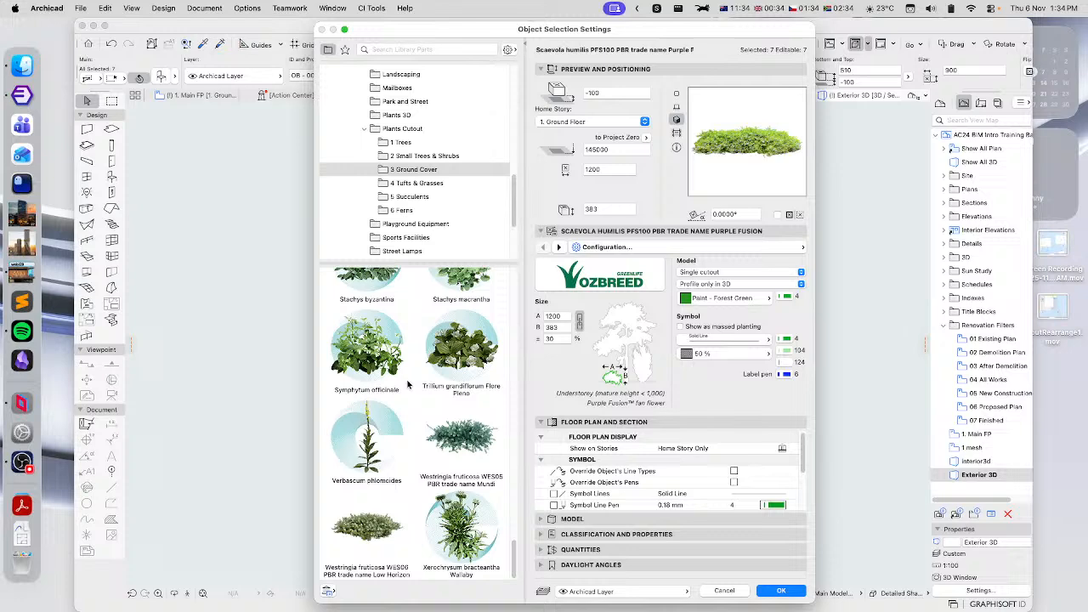
{"action": "left_click", "coordinate": [463, 444]}
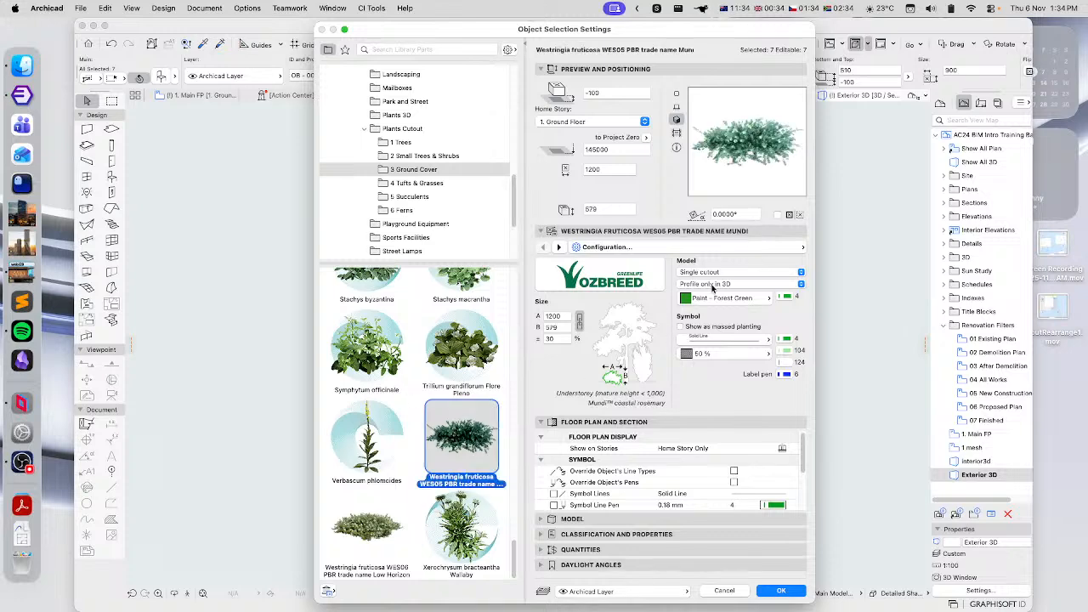
{"action": "left_click", "coordinate": [374, 529]}
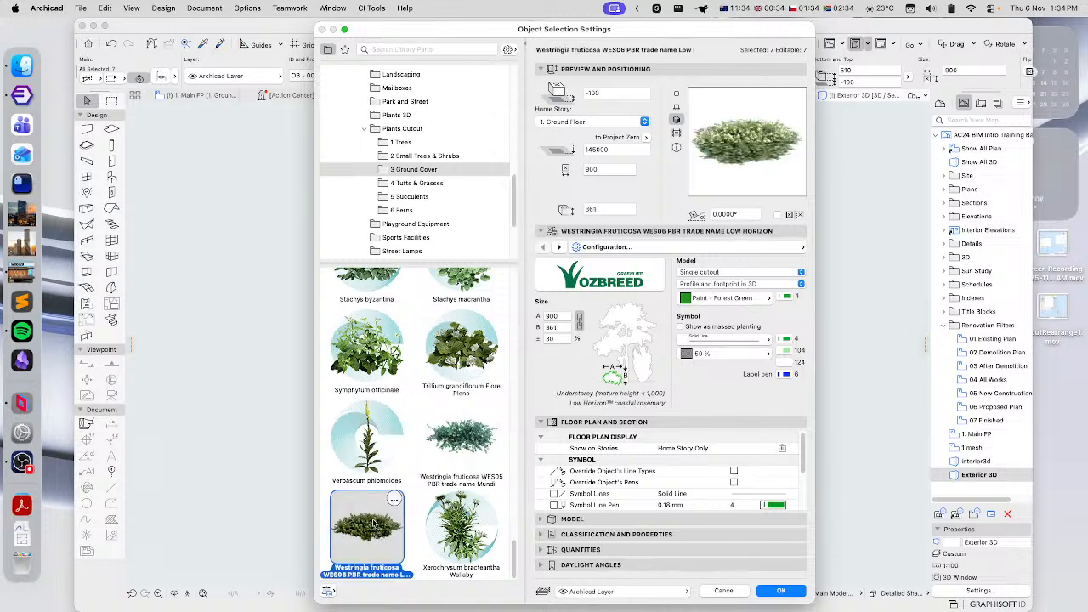
Compare the model options of Sedum spectabile Brilliant, Iris germanica Lent A Williamson and Hablitzia tamnoides in the Ground Cover folder.
{"action": "scroll", "coordinate": [379, 434], "scroll_direction": "up", "scroll_amount": 3}
{"action": "left_click", "coordinate": [378, 332]}
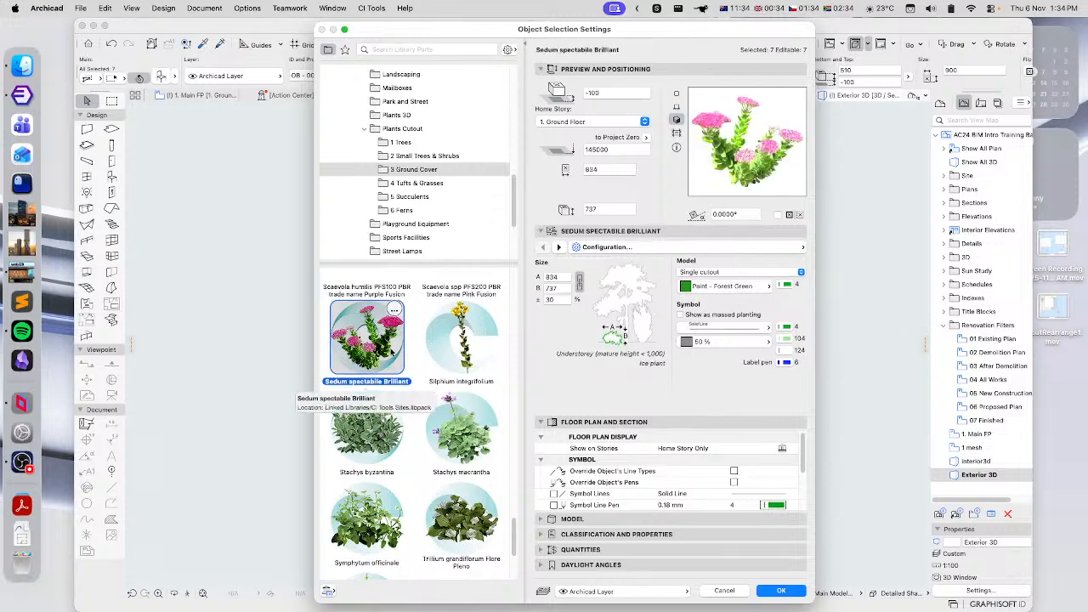
{"action": "scroll", "coordinate": [397, 356], "scroll_direction": "down", "scroll_amount": 5}
{"action": "left_click", "coordinate": [476, 491]}
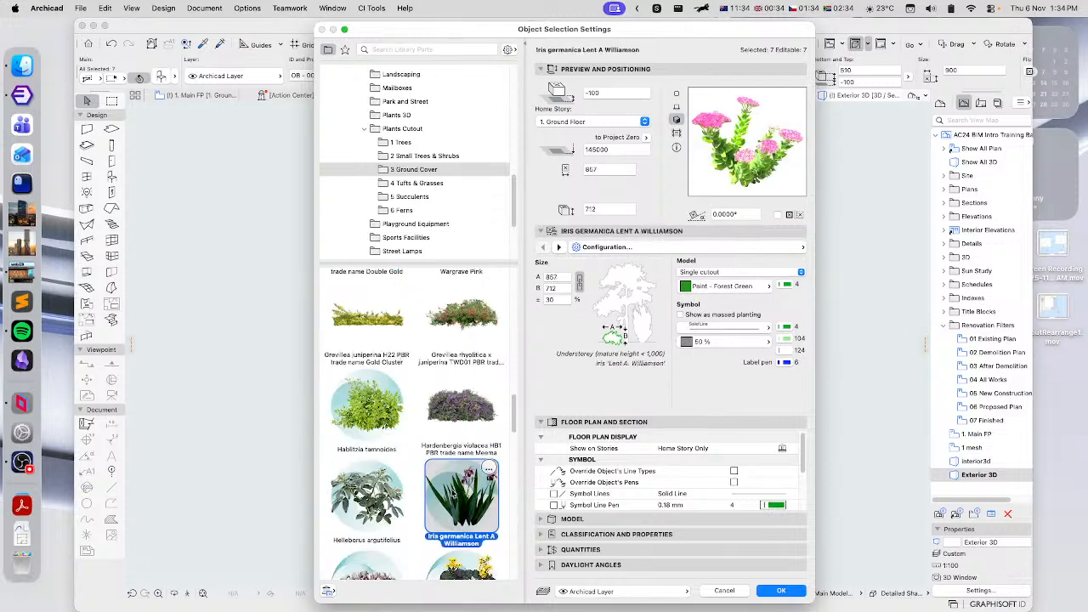
{"action": "left_click", "coordinate": [735, 272]}
{"action": "left_click", "coordinate": [735, 273]}
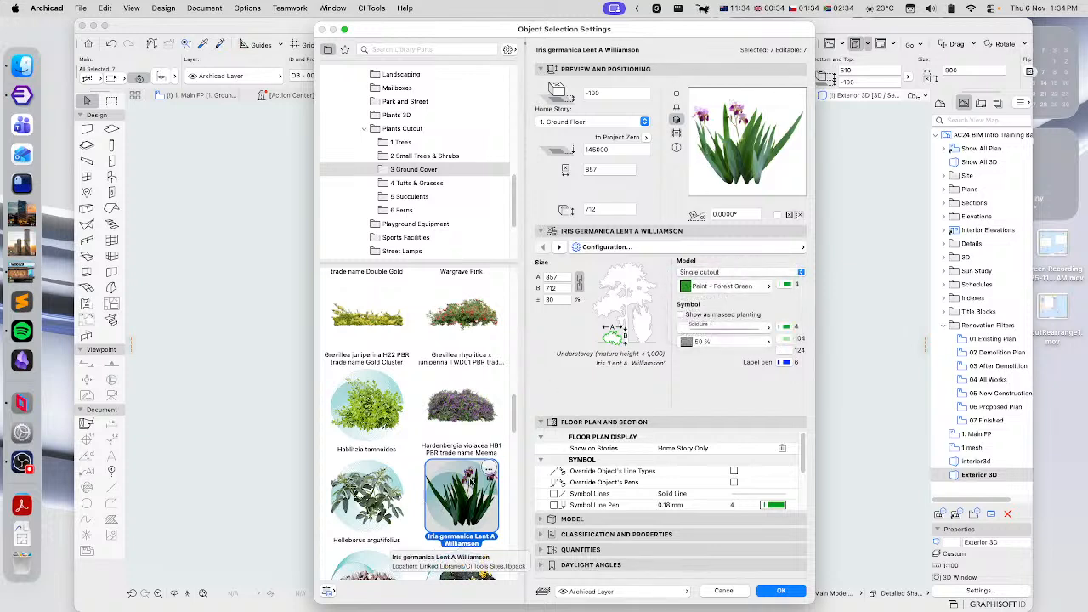
{"action": "left_click", "coordinate": [371, 405]}
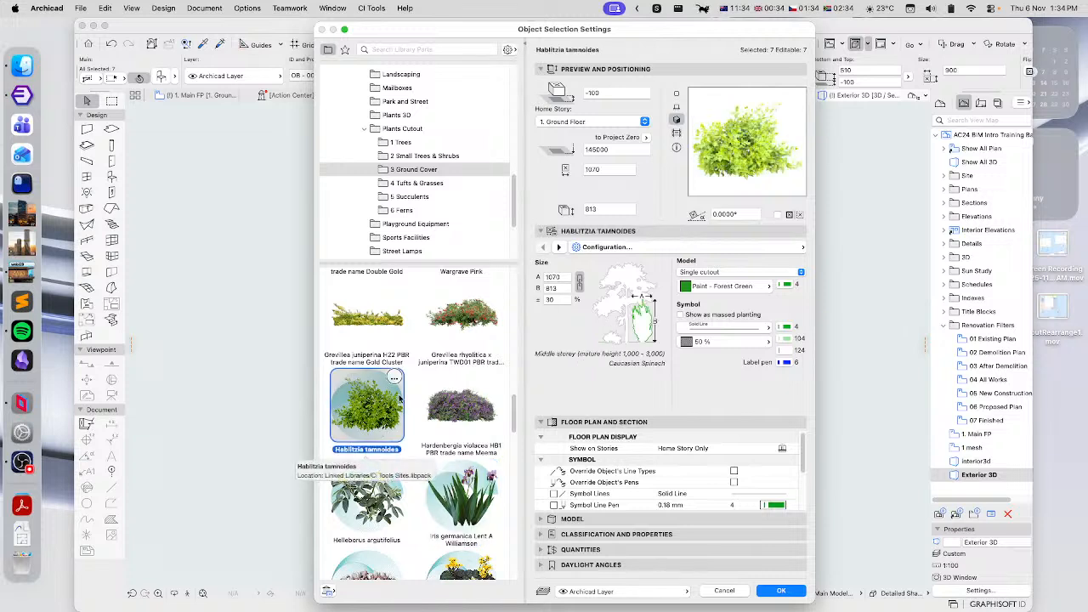
Compare the model options of Grevillea rhyolitica x juniperina TWD01, Hablitzia tamnoides and Grevillea juniperina H22 Gold Cluster.
{"action": "left_click", "coordinate": [462, 322]}
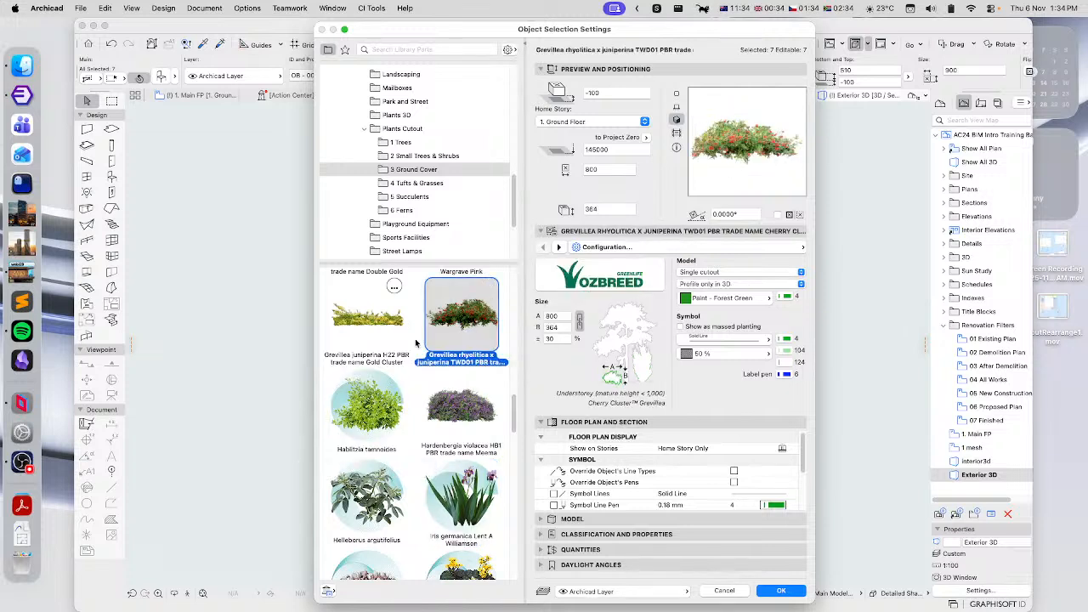
{"action": "left_click", "coordinate": [388, 393]}
{"action": "left_click", "coordinate": [465, 309]}
{"action": "left_click", "coordinate": [368, 318]}
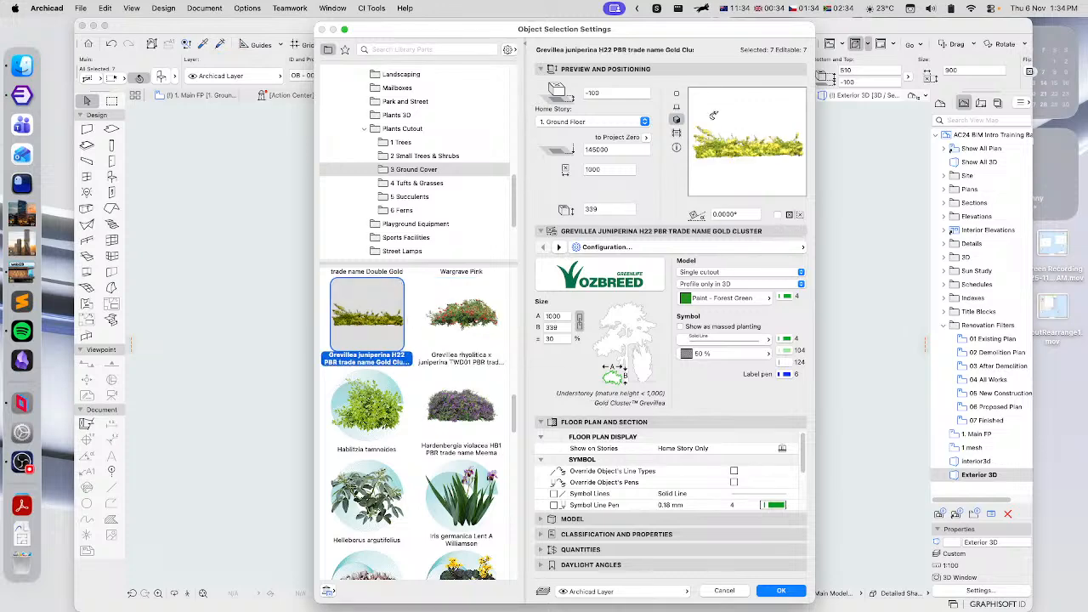
Browse the 1 Trees folder, check the model options of Tristaniopsis laurina DOW10 Luscious, and discard the changes to the plant settings.
{"action": "scroll", "coordinate": [442, 353], "scroll_direction": "up", "scroll_amount": 10}
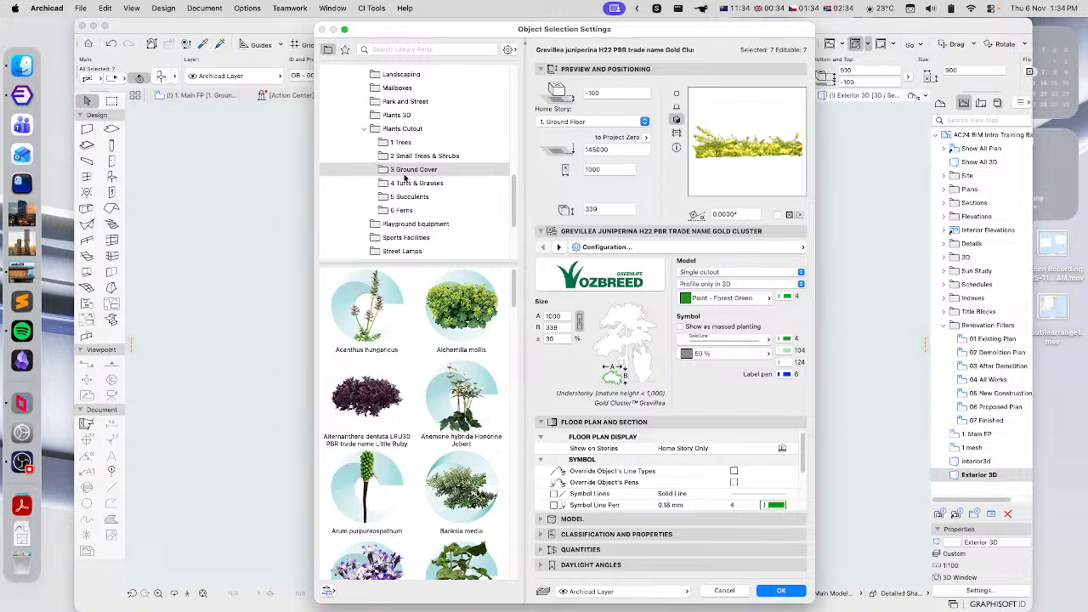
{"action": "left_click", "coordinate": [404, 146]}
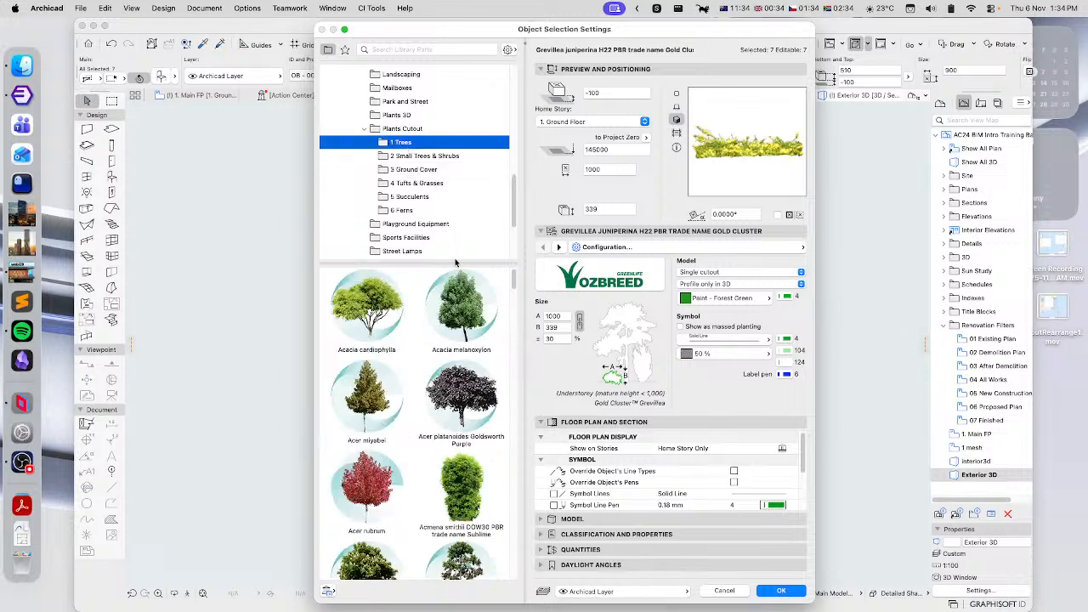
{"action": "scroll", "coordinate": [452, 394], "scroll_direction": "down", "scroll_amount": 10}
{"action": "scroll", "coordinate": [452, 395], "scroll_direction": "down", "scroll_amount": 15}
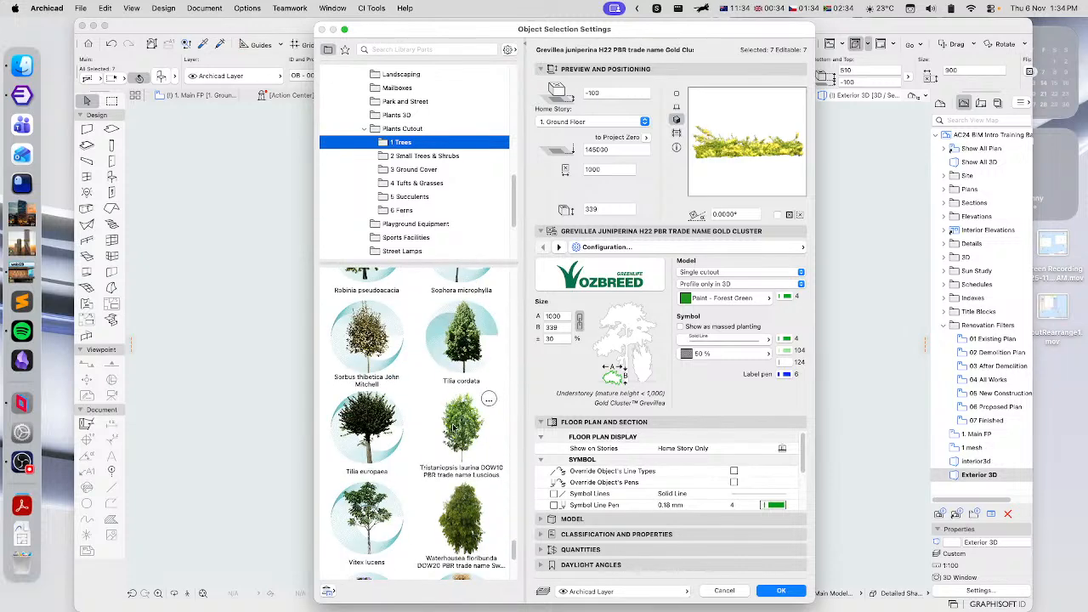
{"action": "left_click", "coordinate": [455, 427]}
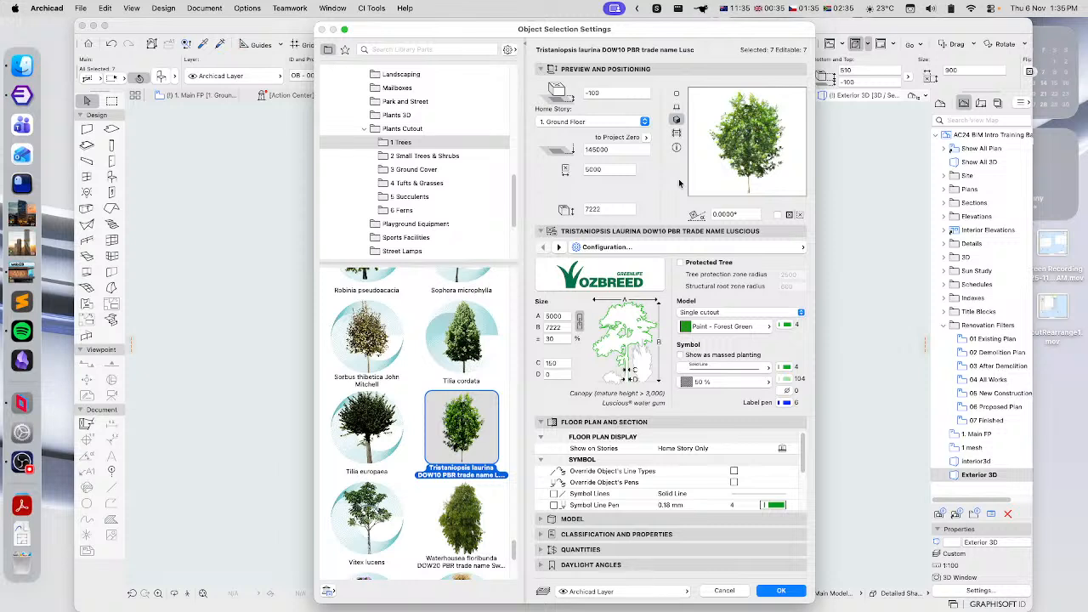
{"action": "left_click", "coordinate": [724, 591]}
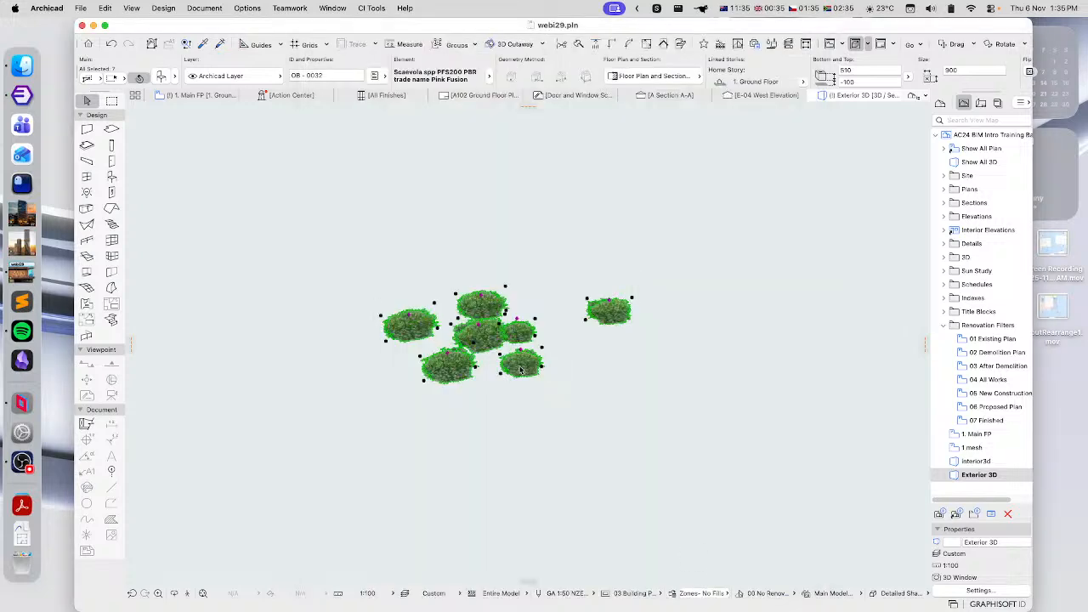
Return to the 1. Main FP floor plan, deselect the plants and select the Chair Set 01 object in Bedroom 1.
{"action": "left_click", "coordinate": [186, 96]}
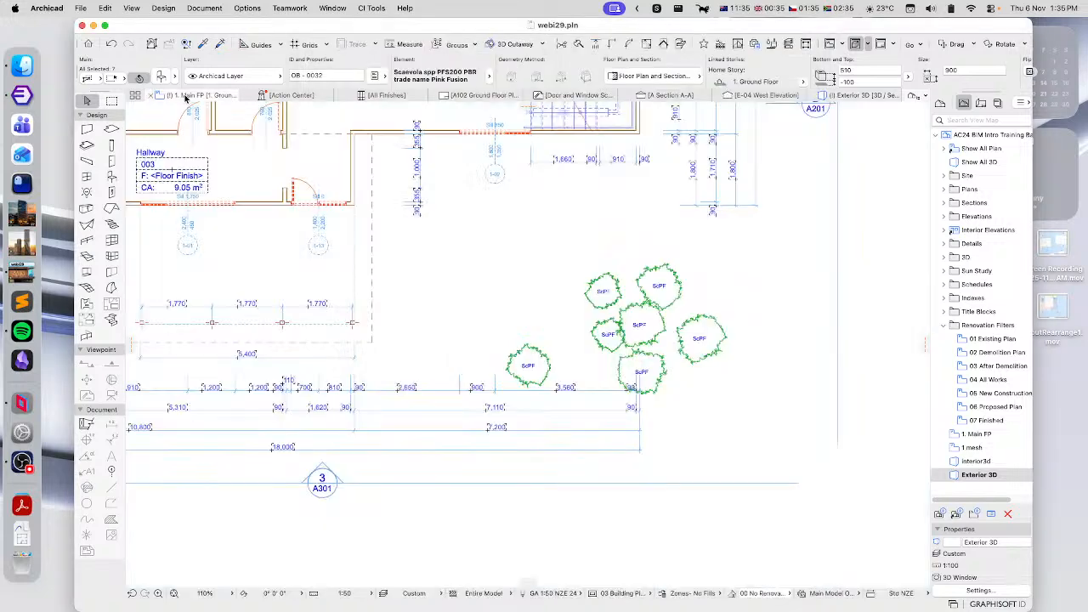
{"action": "left_click", "coordinate": [512, 261]}
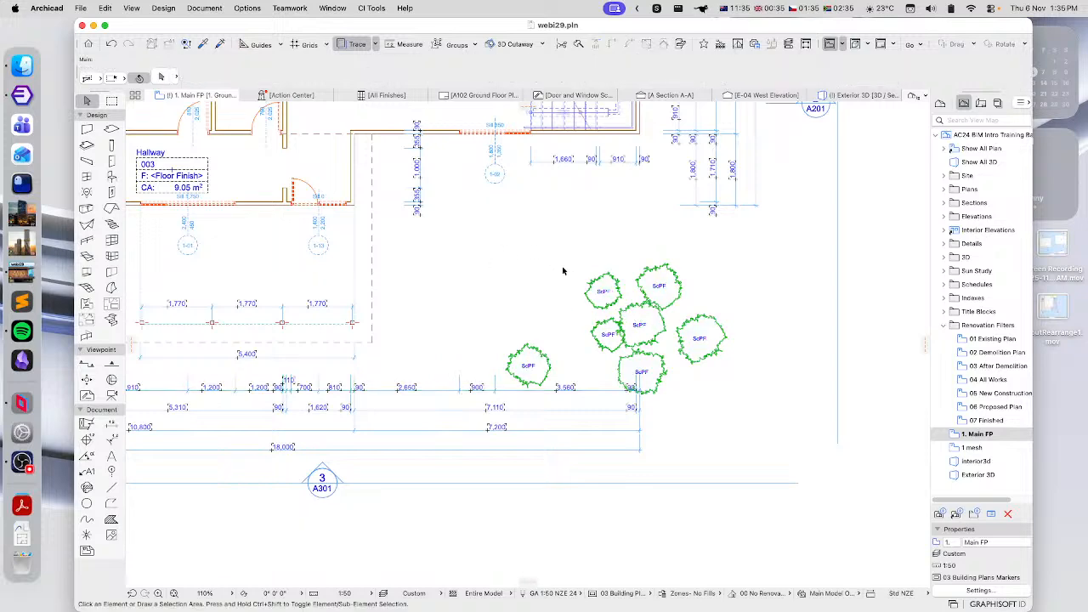
{"action": "scroll", "coordinate": [562, 270], "scroll_direction": "up", "scroll_amount": 3}
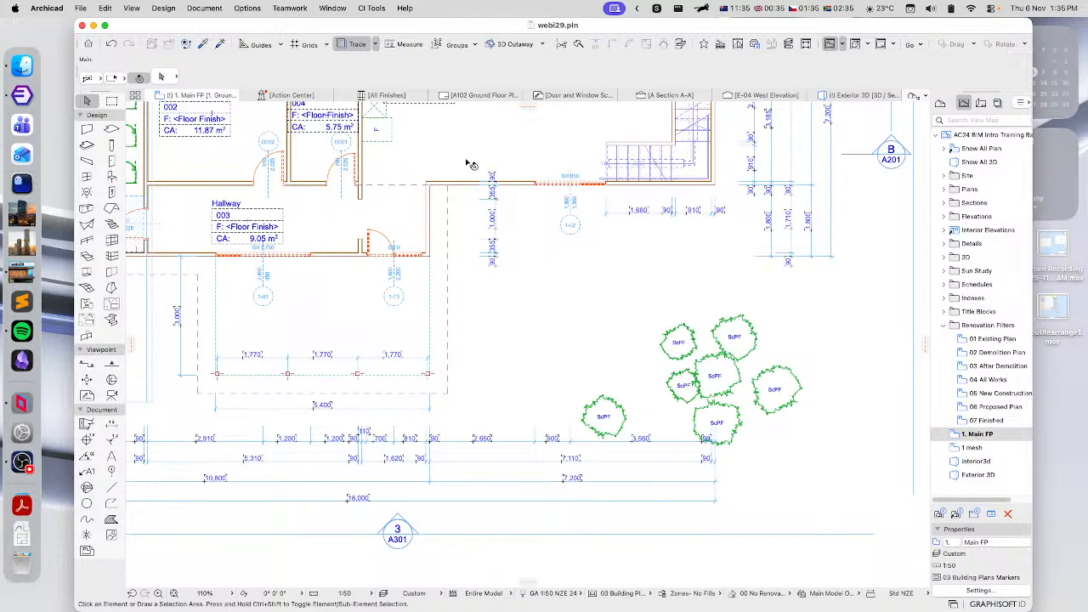
{"action": "scroll", "coordinate": [299, 188], "scroll_direction": "left", "scroll_amount": 10}
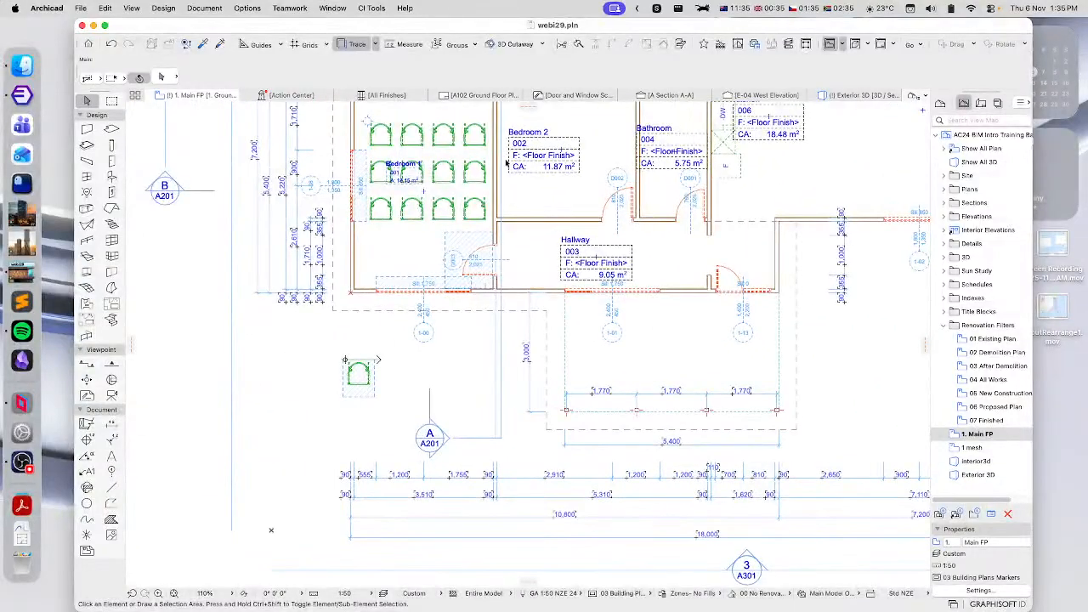
{"action": "left_click", "coordinate": [431, 158]}
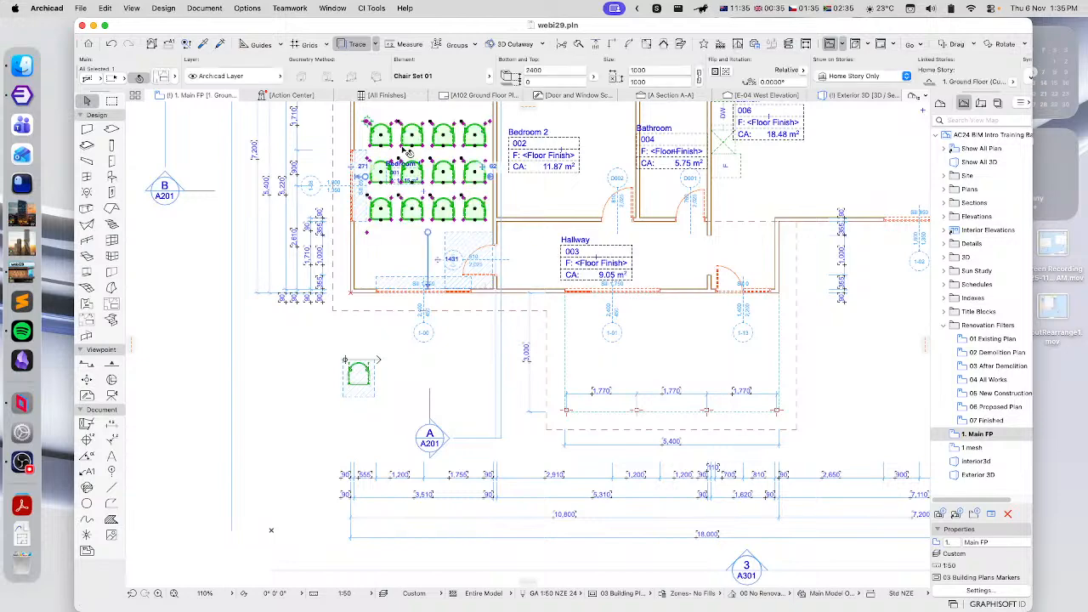
{"action": "scroll", "coordinate": [438, 170], "scroll_direction": "up", "scroll_amount": 5}
{"action": "scroll", "coordinate": [460, 204], "scroll_direction": "up", "scroll_amount": 2}
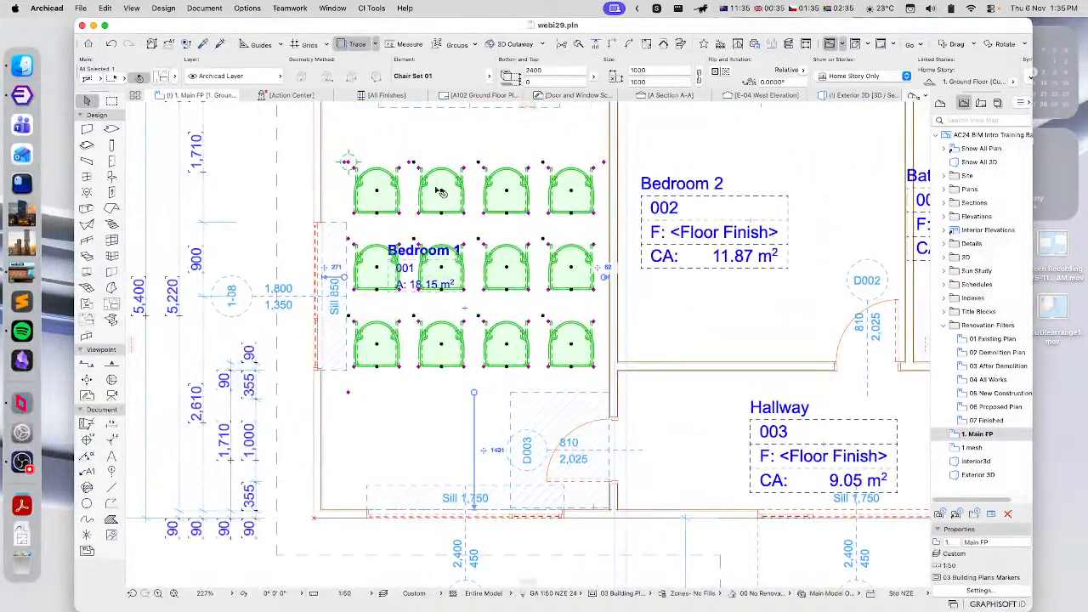
{"action": "left_click", "coordinate": [1070, 244]}
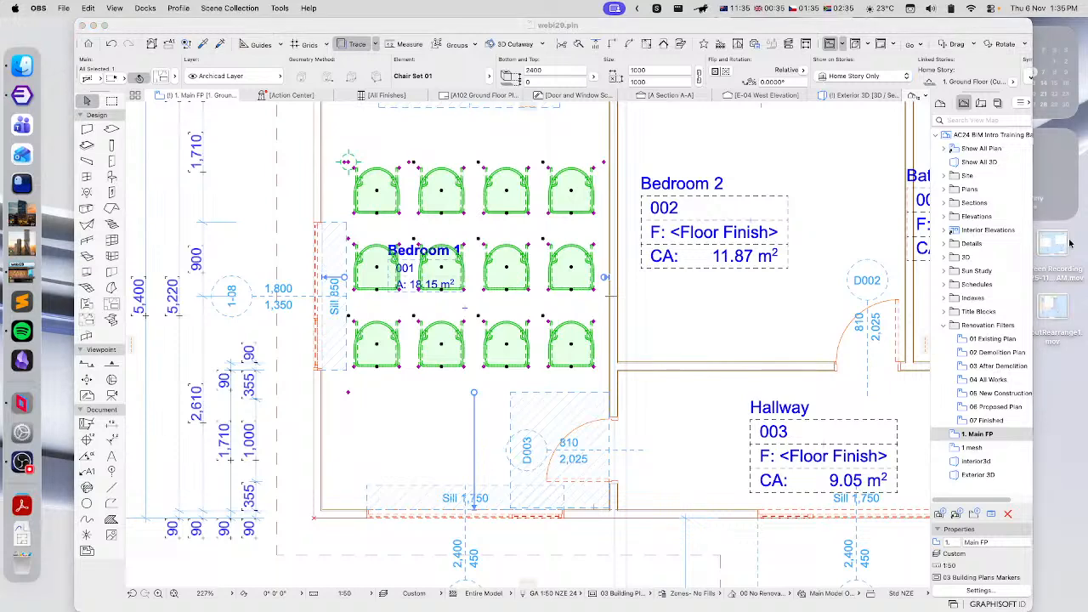